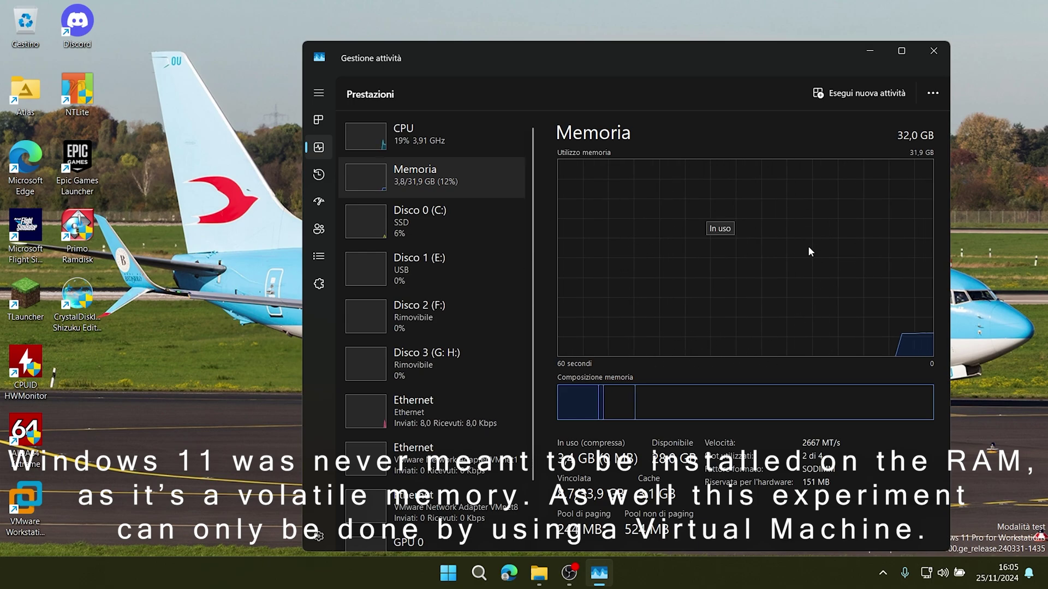
Minimize Task Manager and open Primo Ramdisk.
left_click(870, 50)
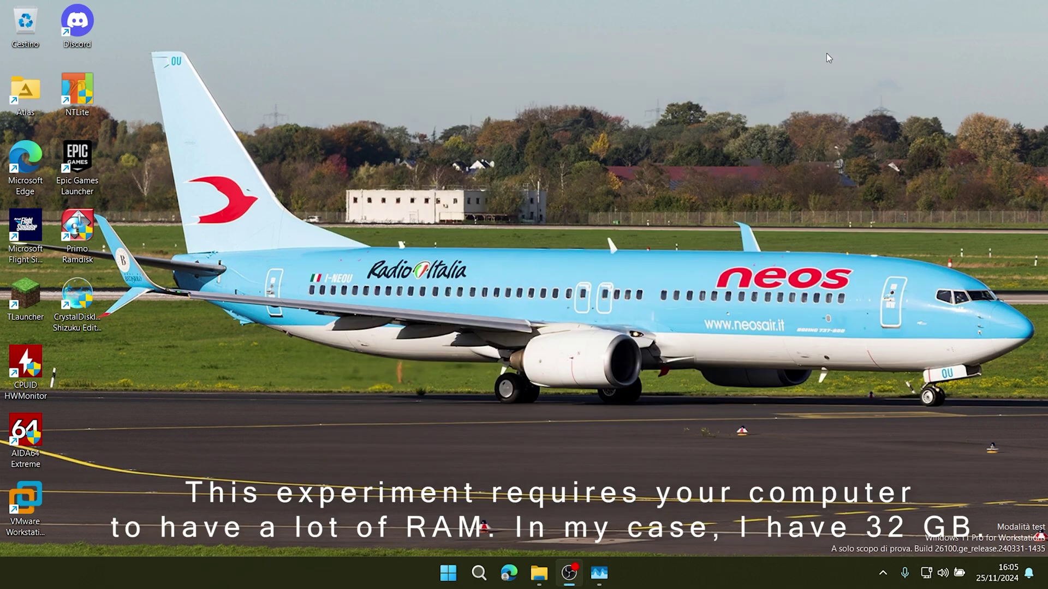
left_click_drag(571, 186, 332, 424)
left_click_drag(445, 332, 371, 425)
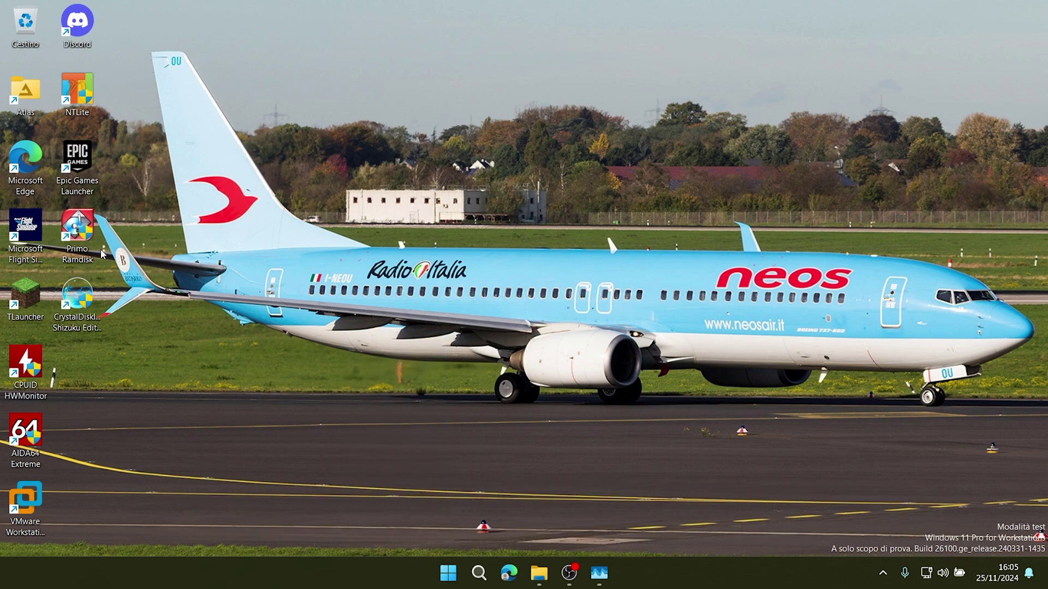
double_click(77, 232)
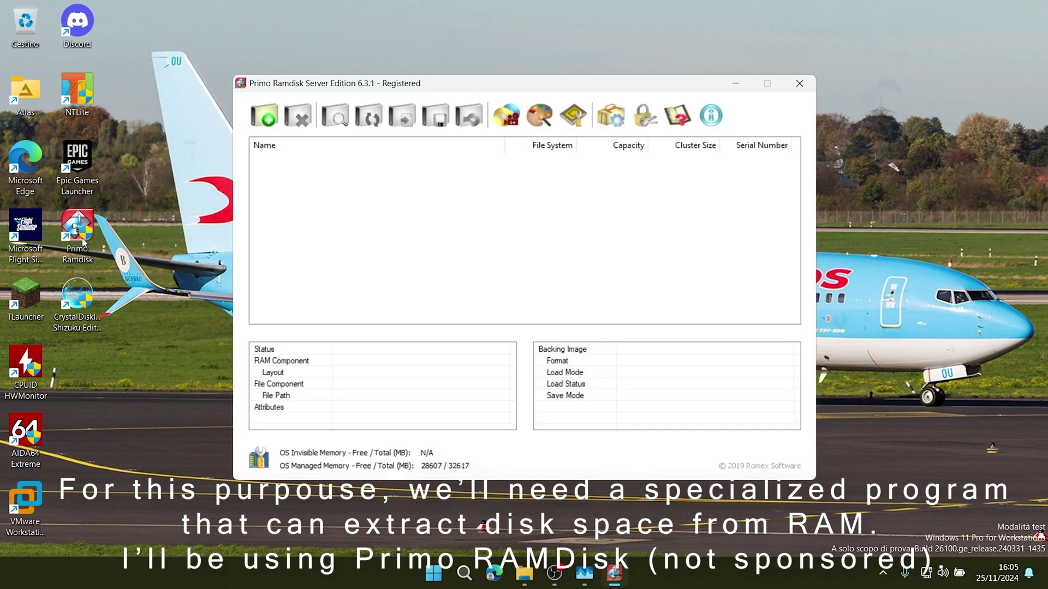
Create a new virtual RAM disk with a size of 16384 MB and drive letter R:.
left_click(268, 117)
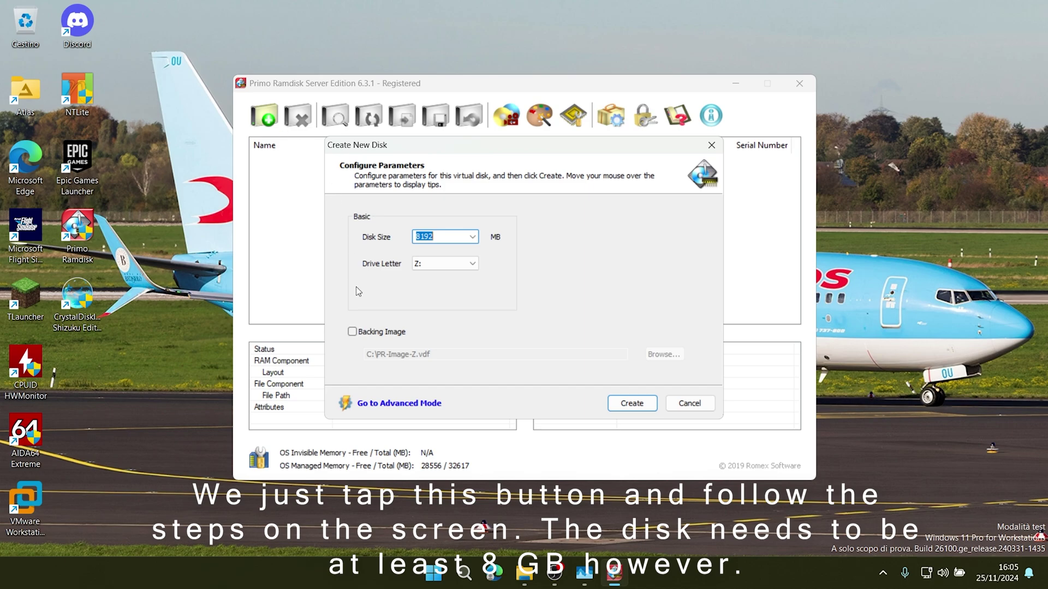
left_click(473, 237)
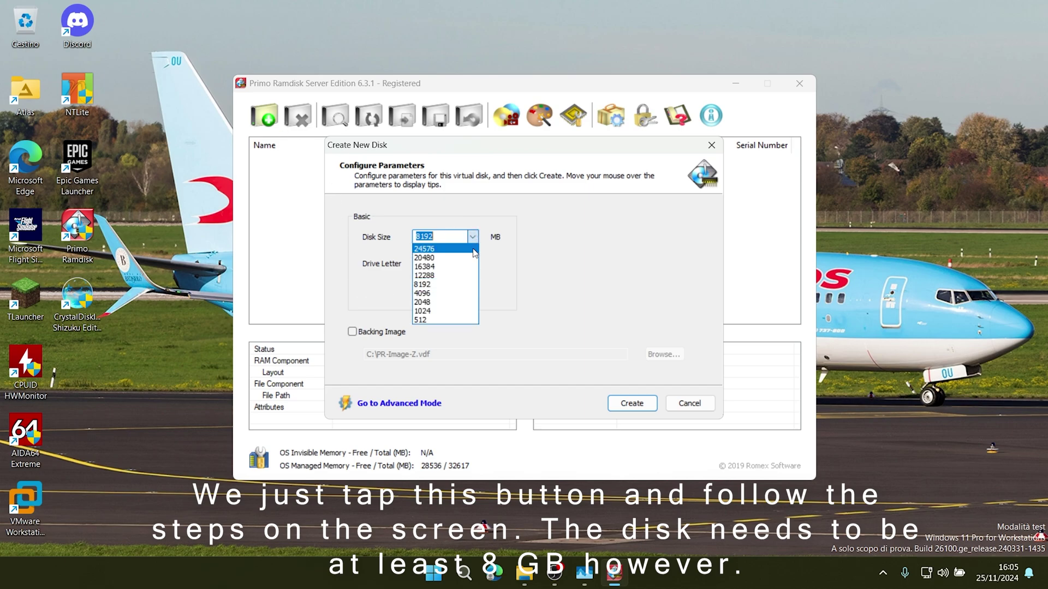
left_click(473, 266)
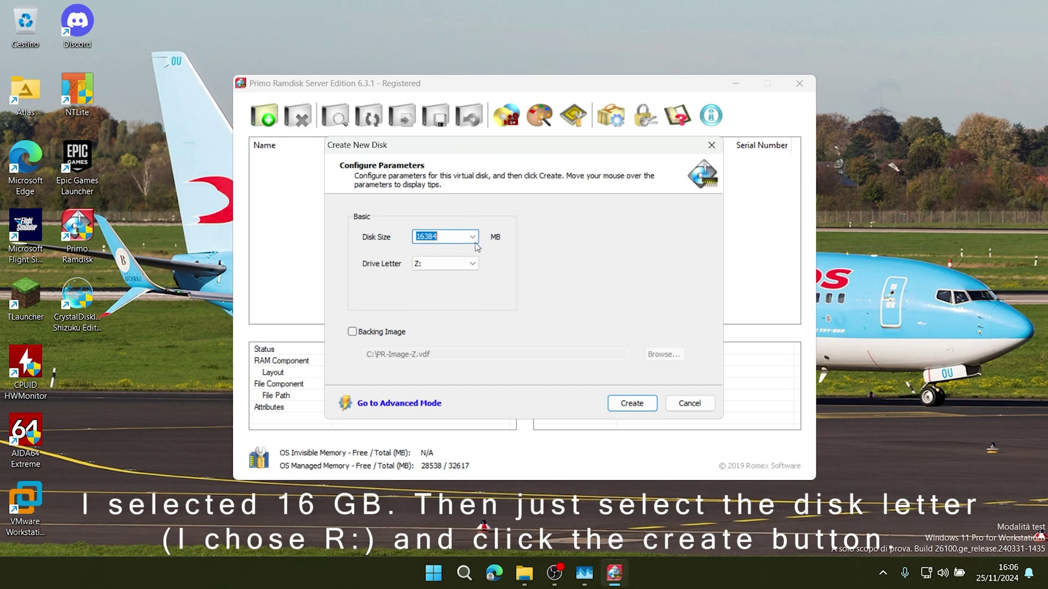
left_click(472, 263)
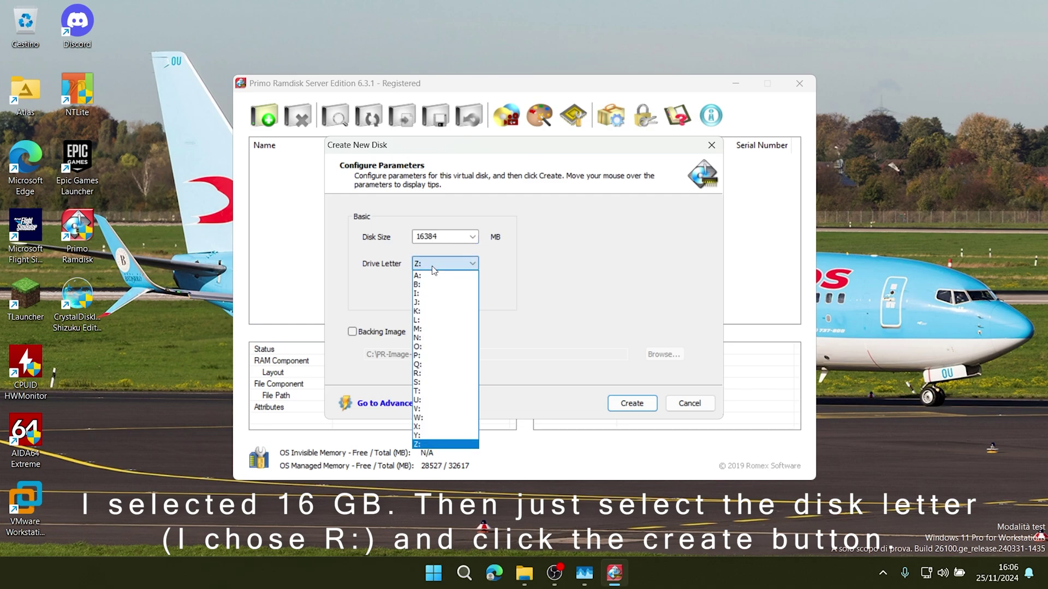
left_click(429, 373)
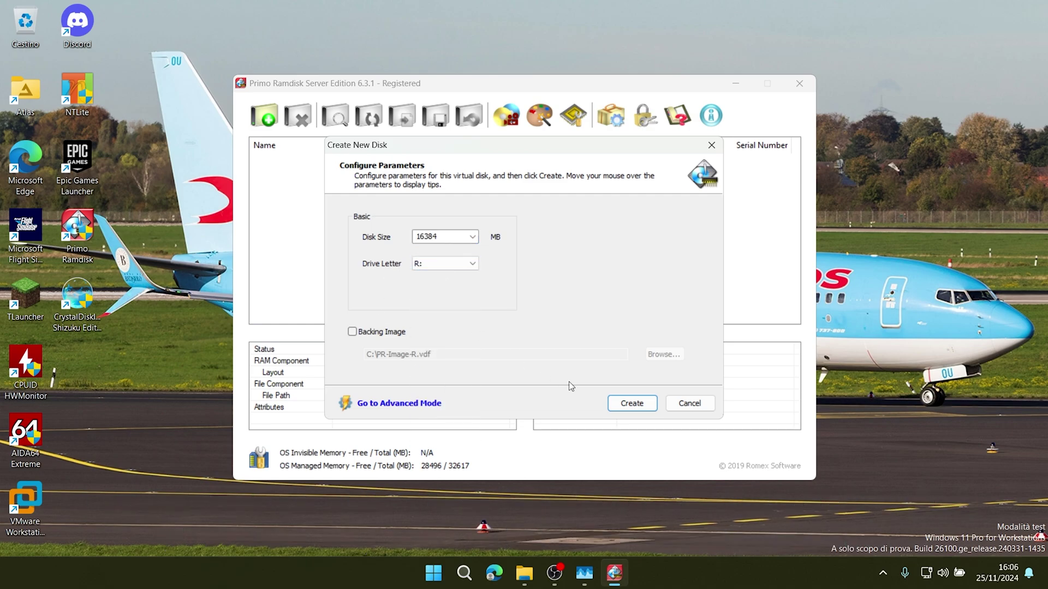
left_click(629, 402)
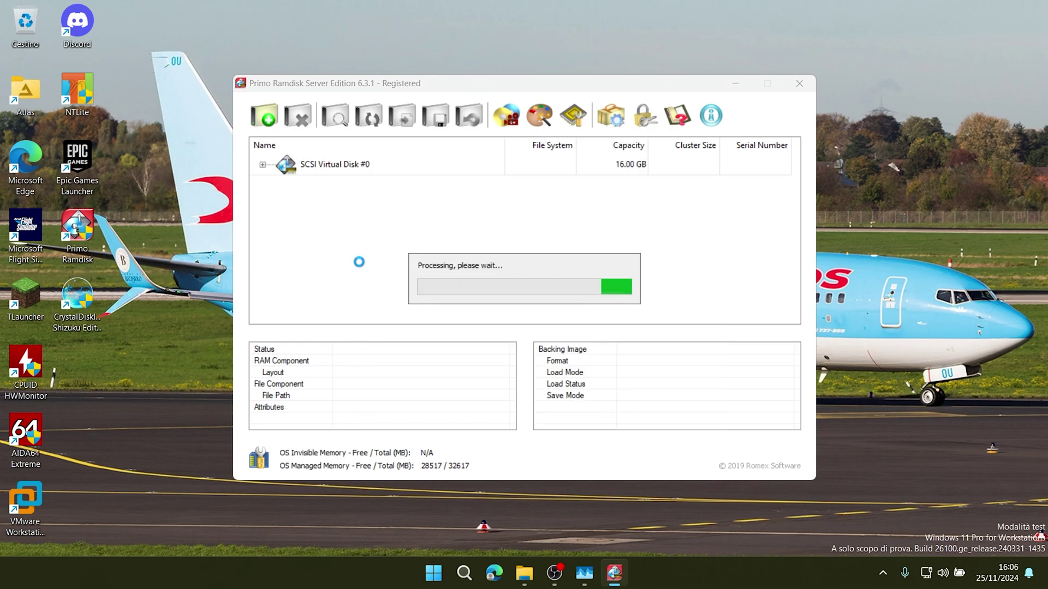
Open the configuration of RAMDISK (R:) and examine its Volatile attribute and component settings without changing them.
left_click(369, 188)
right_click(370, 188)
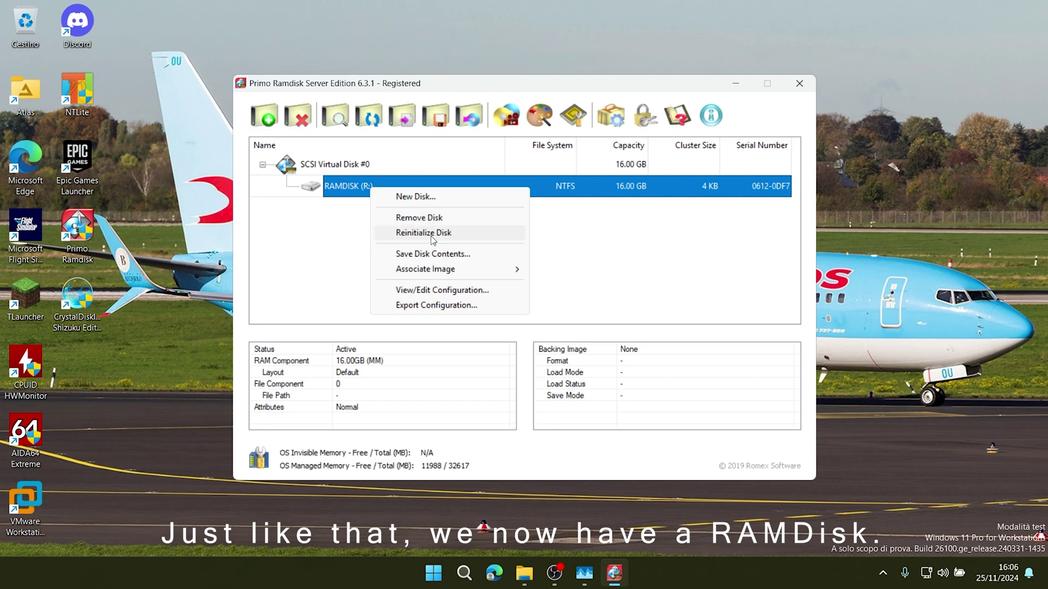
left_click(457, 290)
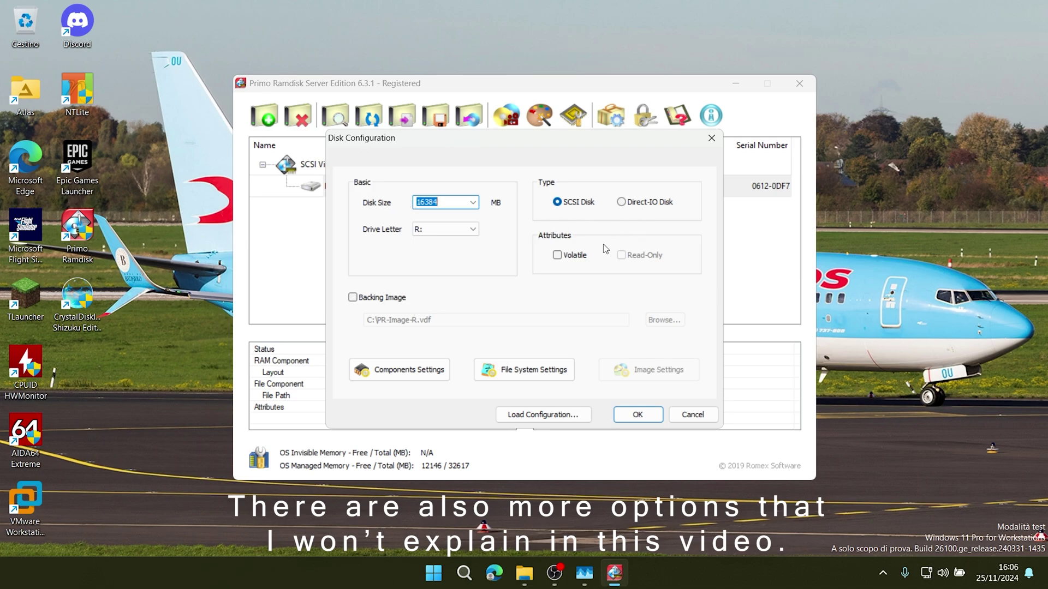
mouse_move(574, 263)
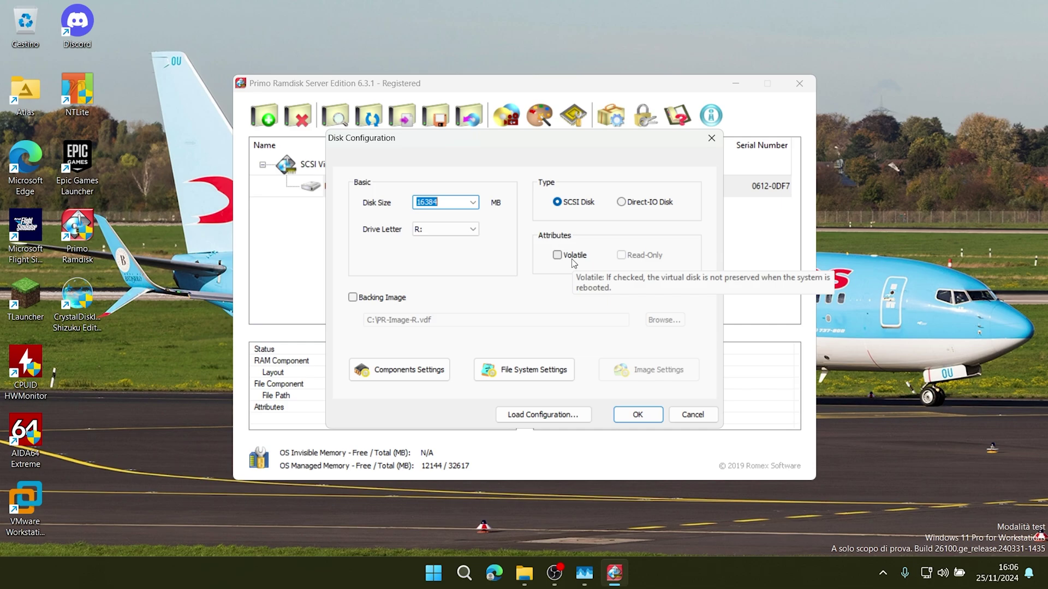
left_click(385, 377)
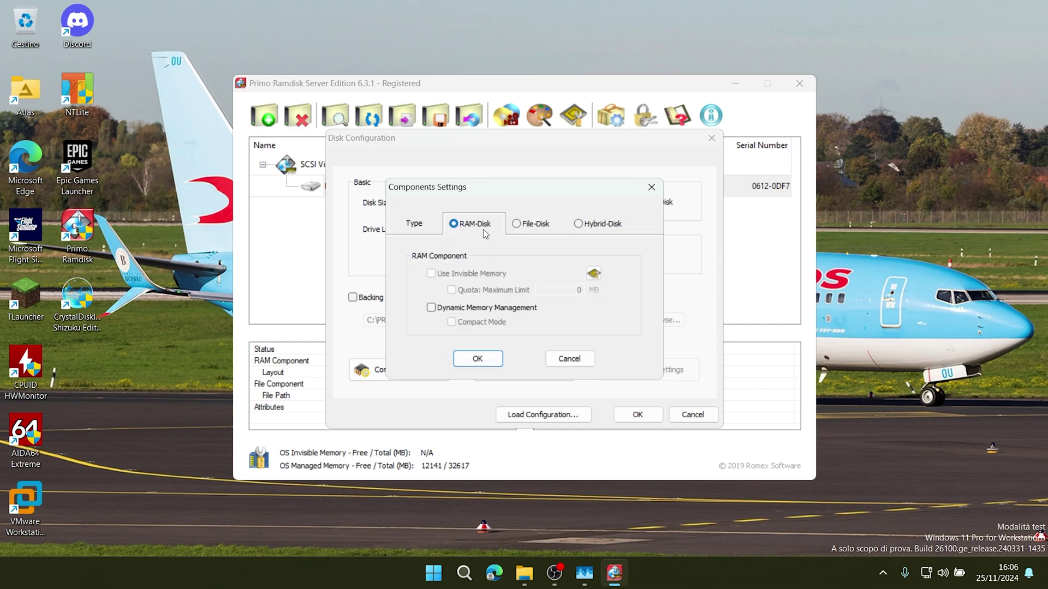
left_click(529, 223)
left_click(483, 223)
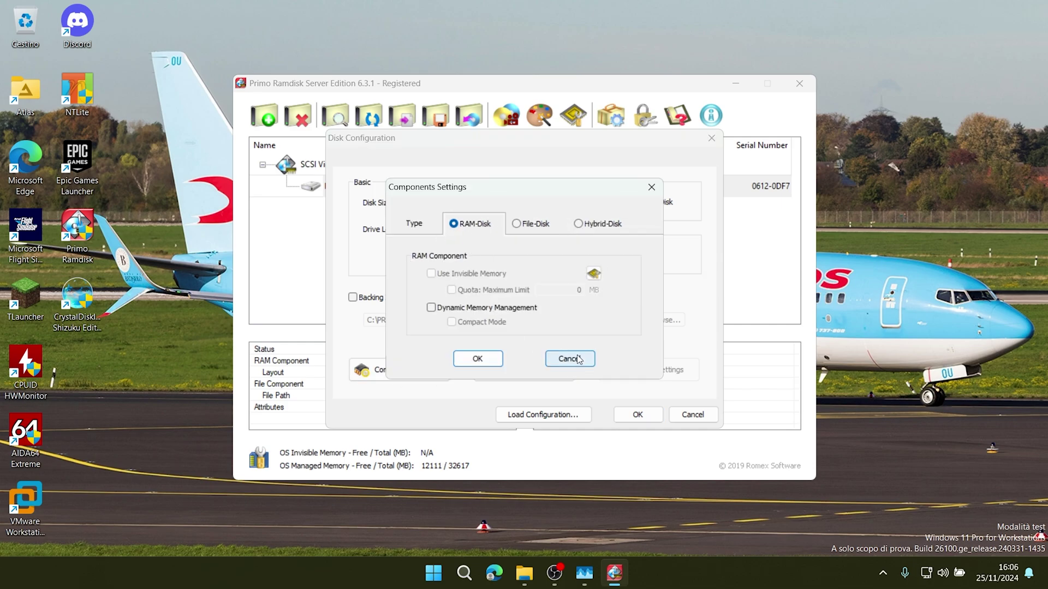
left_click(570, 359)
Examine the basic and advanced file system settings of the RAM disk, then cancel out of its configuration.
left_click(524, 368)
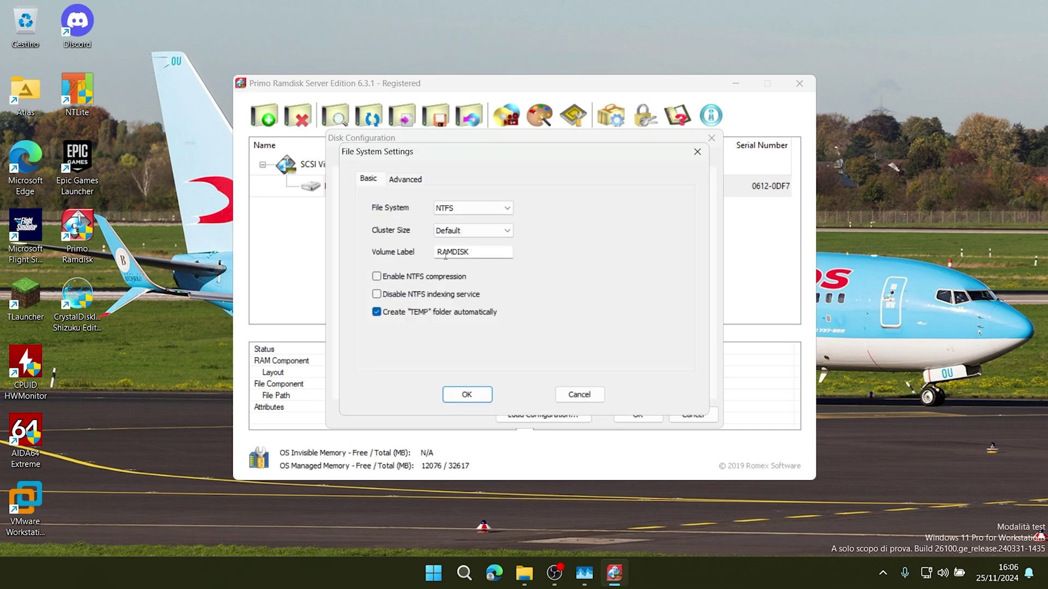
left_click(410, 184)
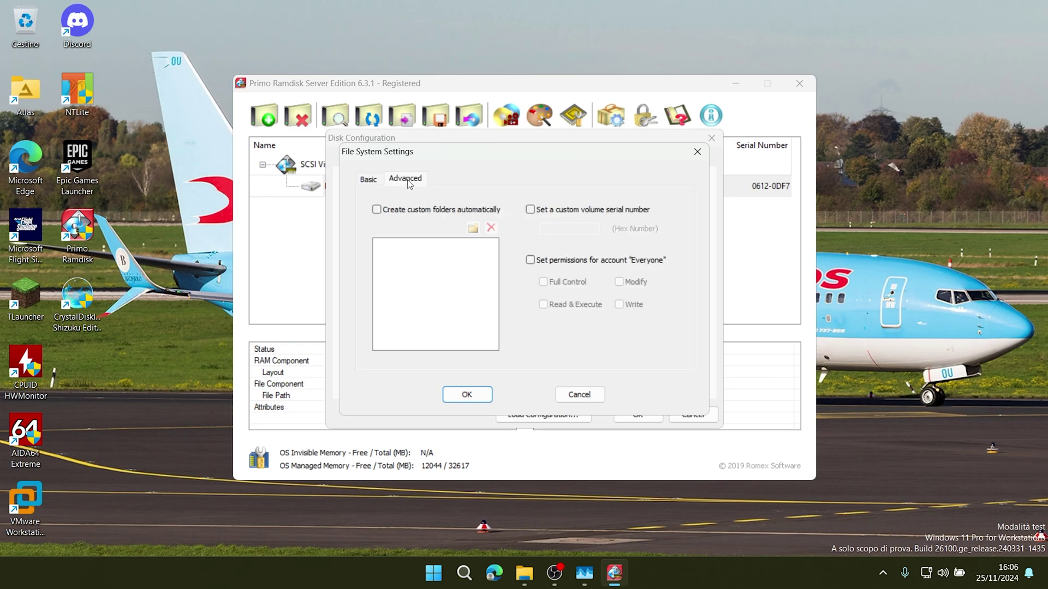
left_click(581, 397)
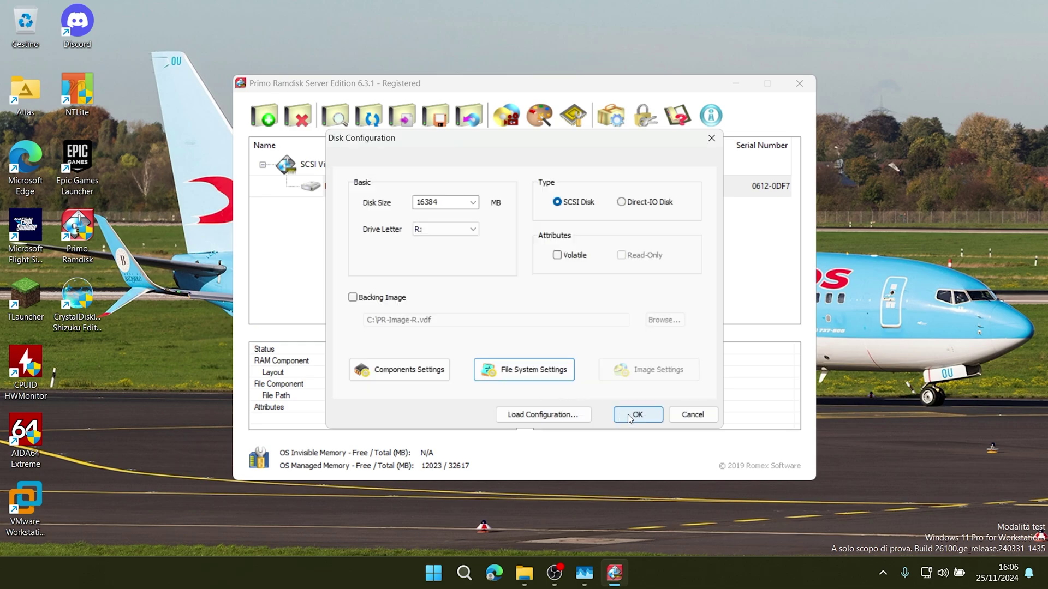
left_click(688, 419)
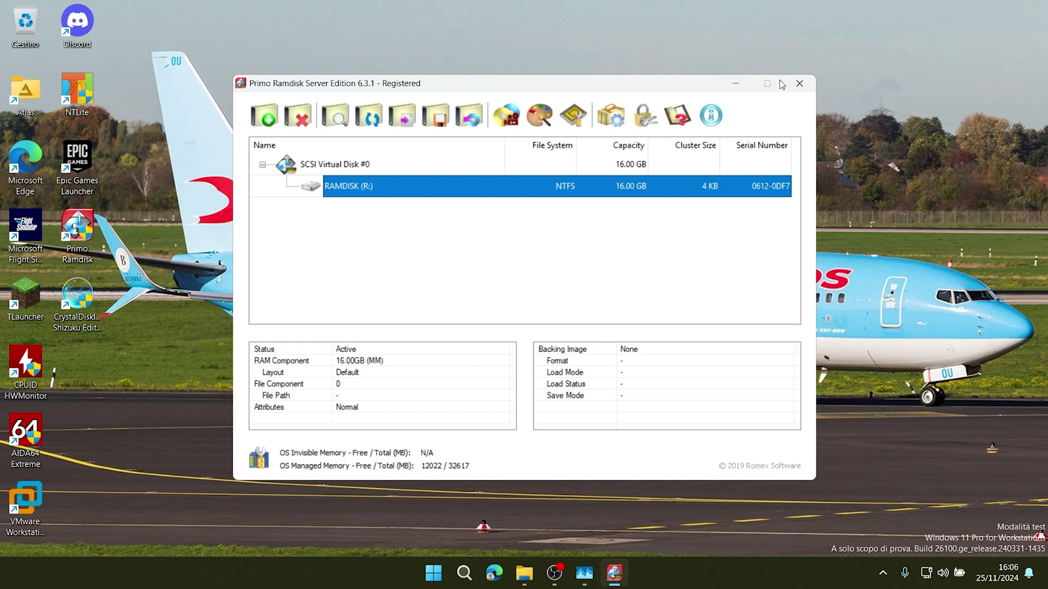
Close the RAM disk manager and locate the RAMDISK (R:) drive in File Explorer.
left_click(799, 83)
left_click(539, 573)
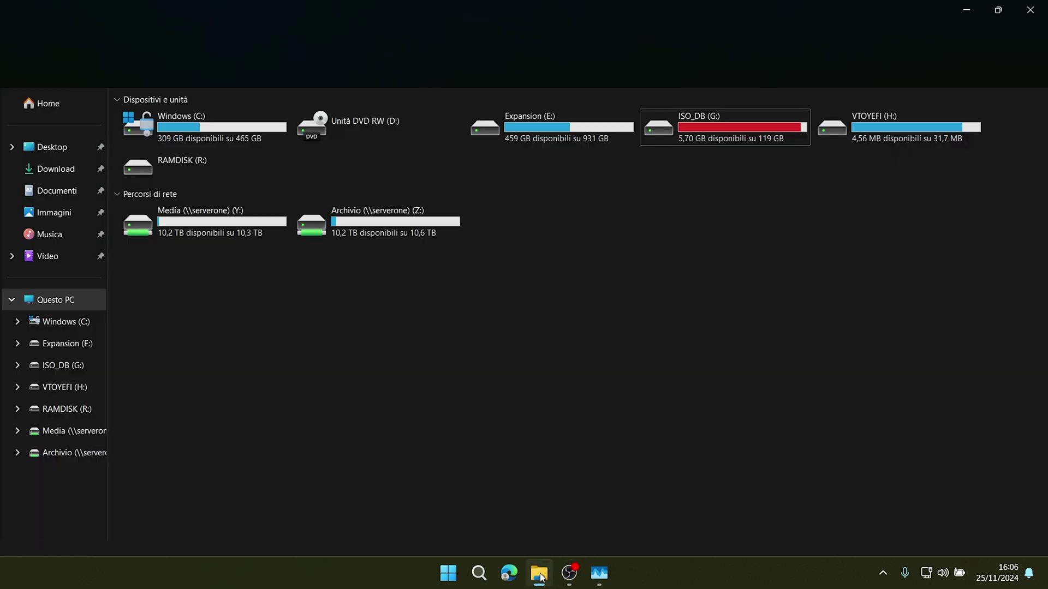
left_click(214, 162)
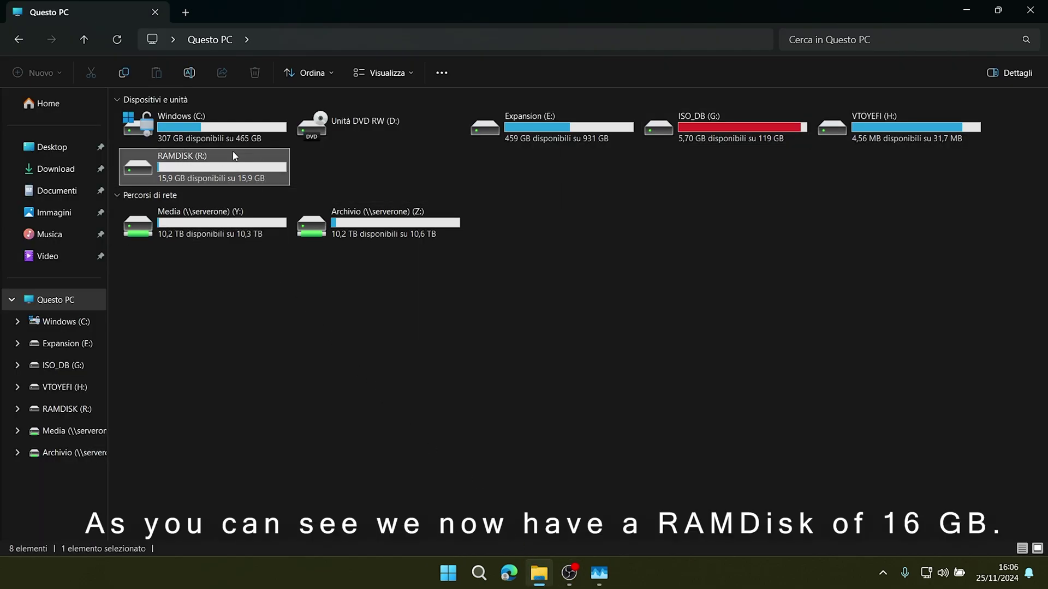
Check the memory usage in Task Manager, then go back to the drive overview in File Explorer.
left_click(598, 573)
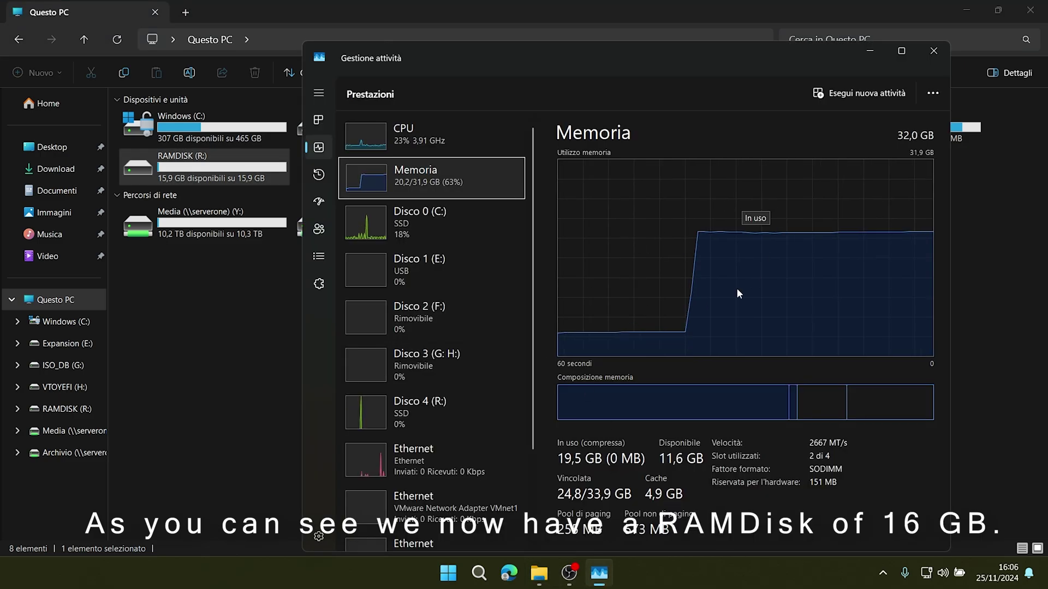
left_click(869, 51)
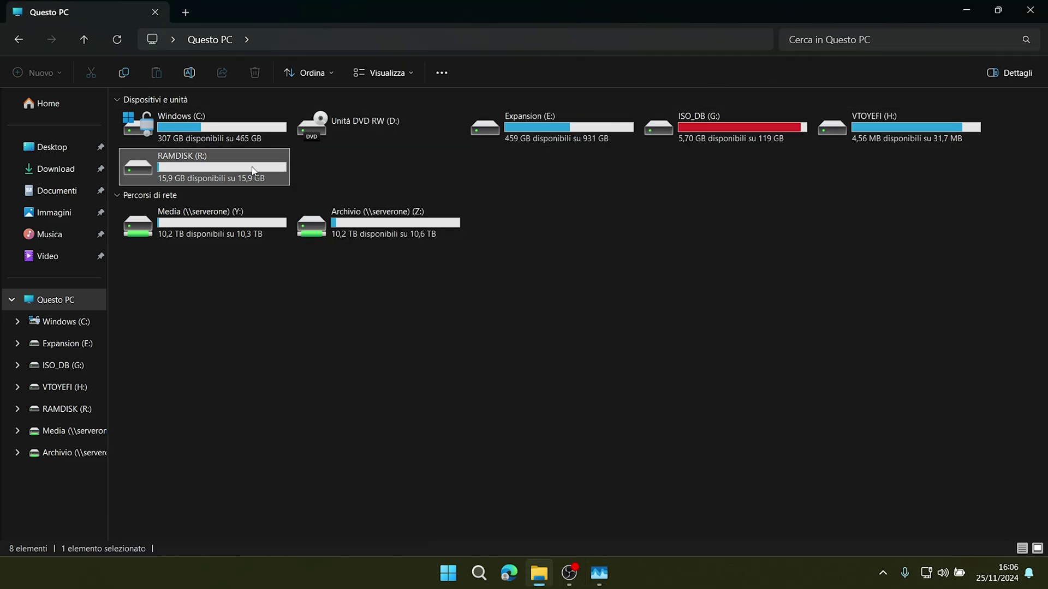
key("Return")
left_click(104, 298)
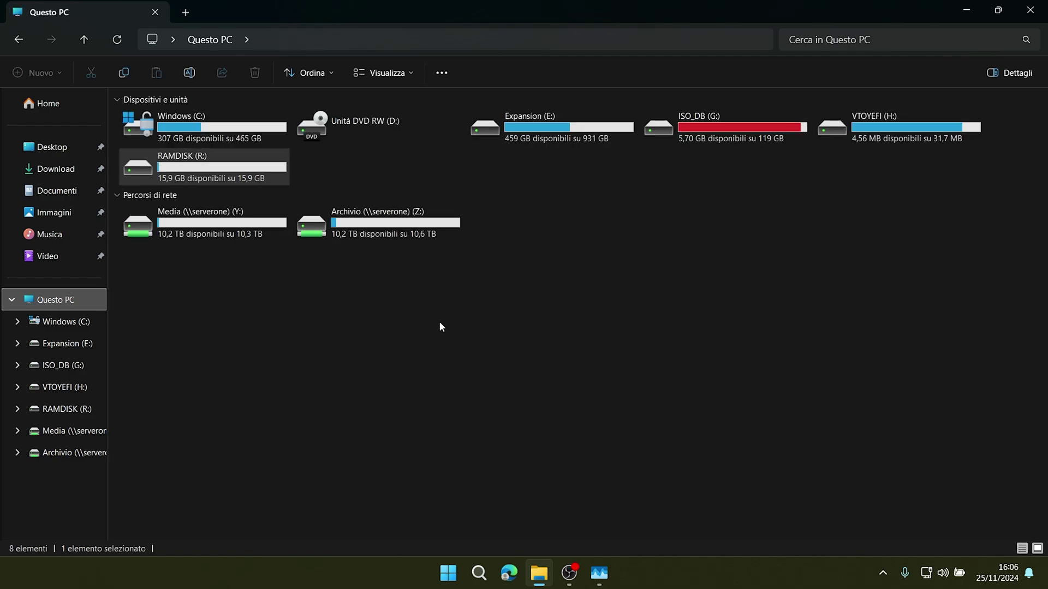
left_click_drag(606, 314, 718, 411)
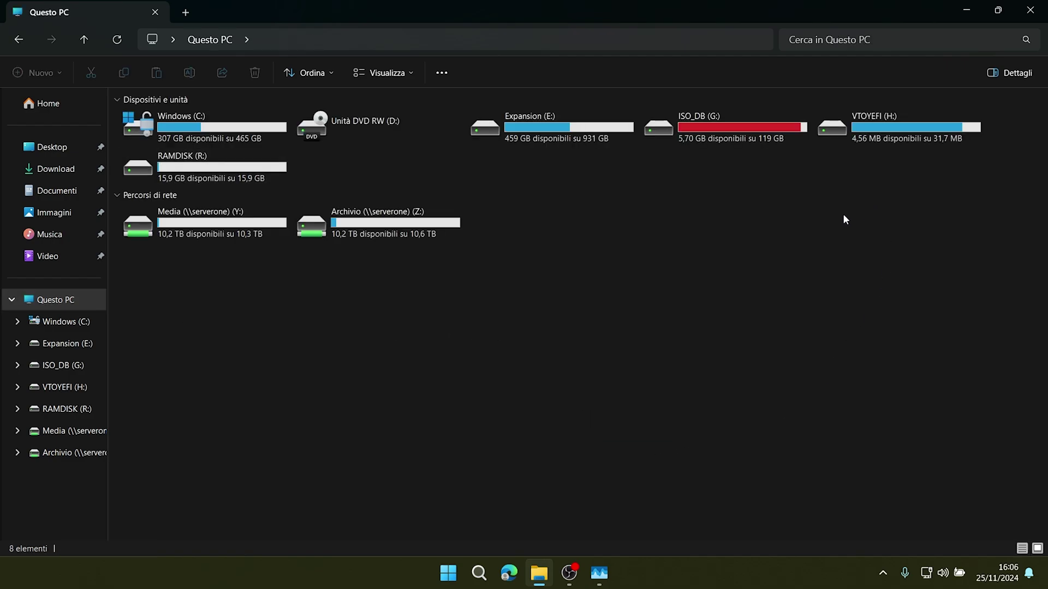
left_click_drag(858, 208, 752, 356)
Minimize File Explorer, then search for vmware and launch VMware Workstation.
left_click(967, 10)
left_click(487, 562)
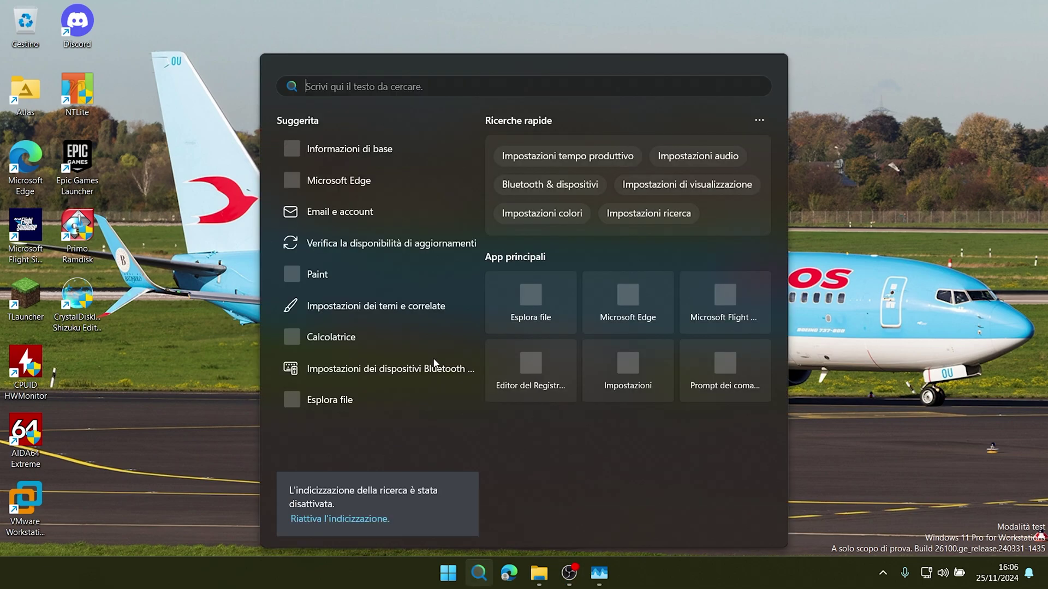
type("vmware")
key("Return")
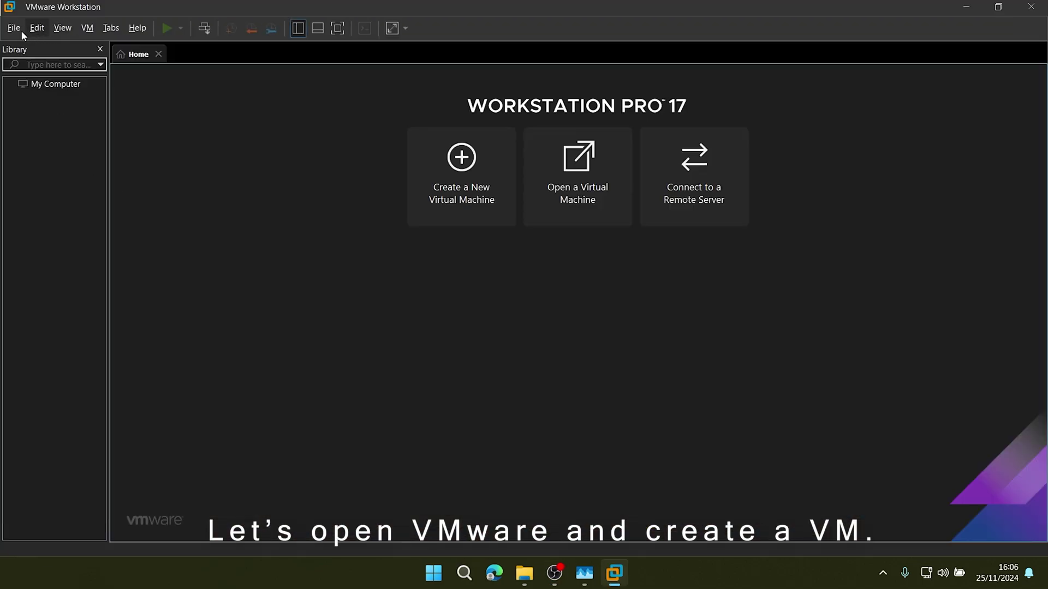
Start creating a new virtual machine with the Custom (advanced) configuration and advance to the guest operating system source.
left_click(14, 28)
left_click(49, 44)
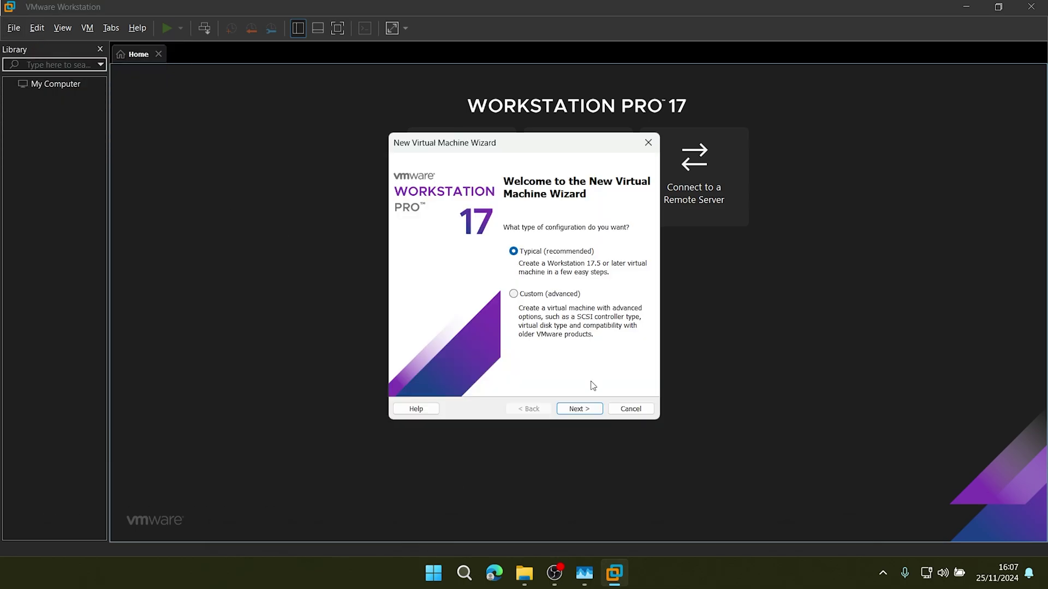
key("Down")
left_click(581, 409)
left_click(582, 409)
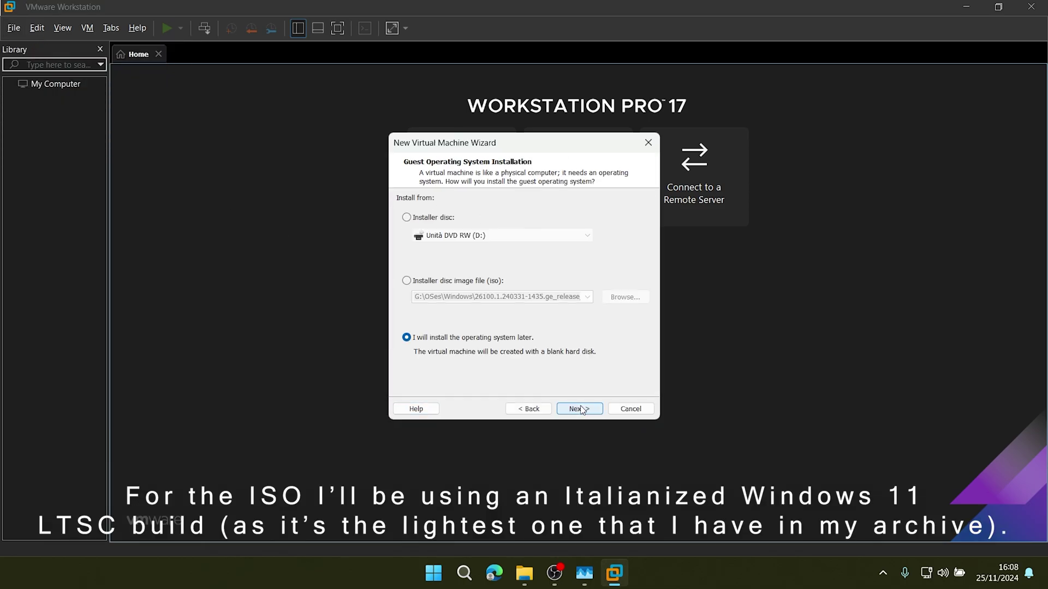
Use the 26100.1.240331-1435.ge_release ISO as the installer image and name the virtual machine Windows 11 (RAM).
left_click(487, 281)
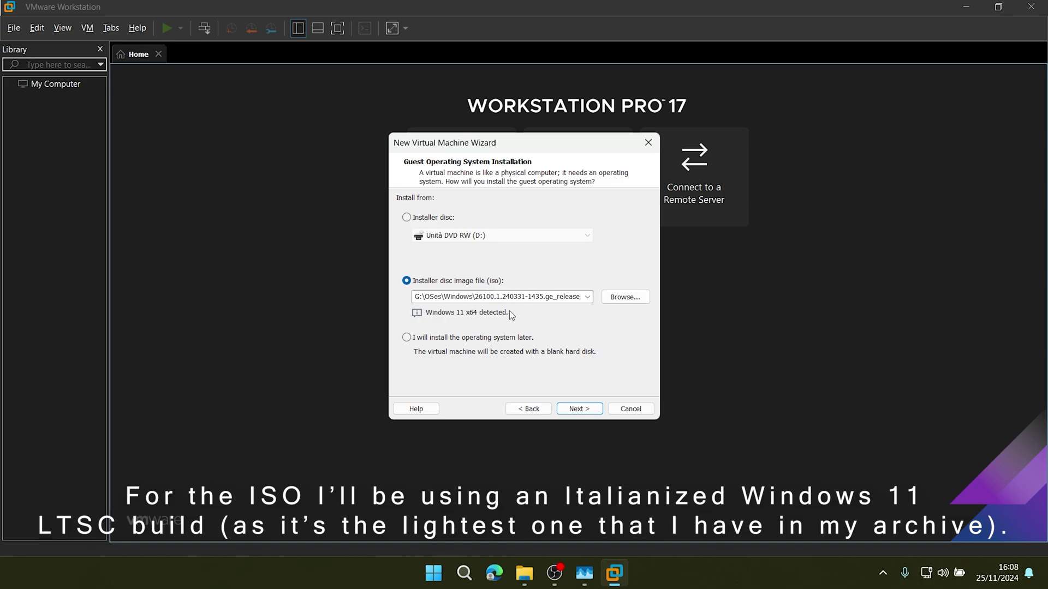
left_click(579, 409)
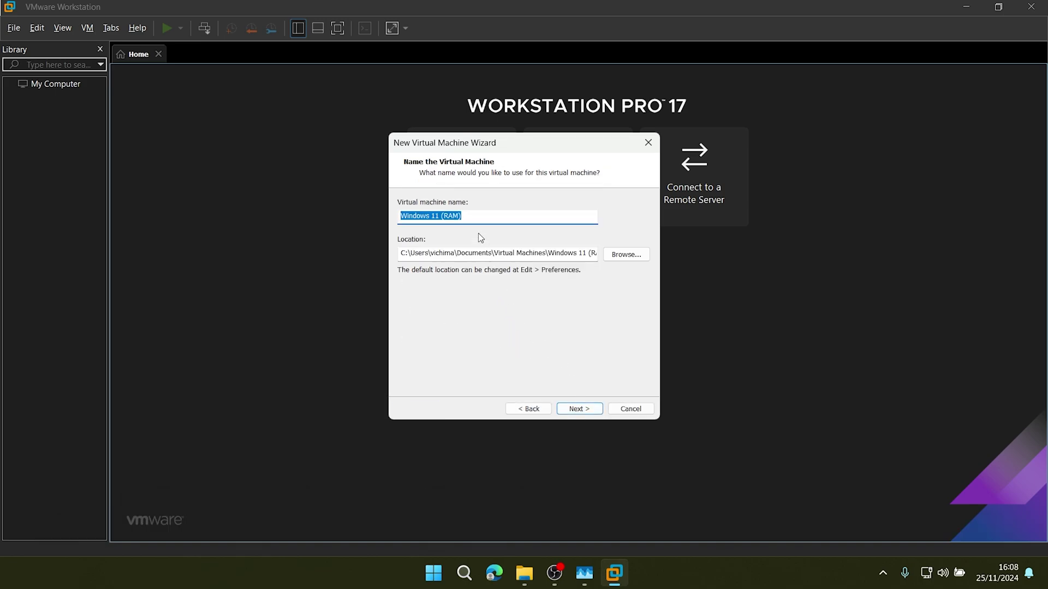
left_click(565, 408)
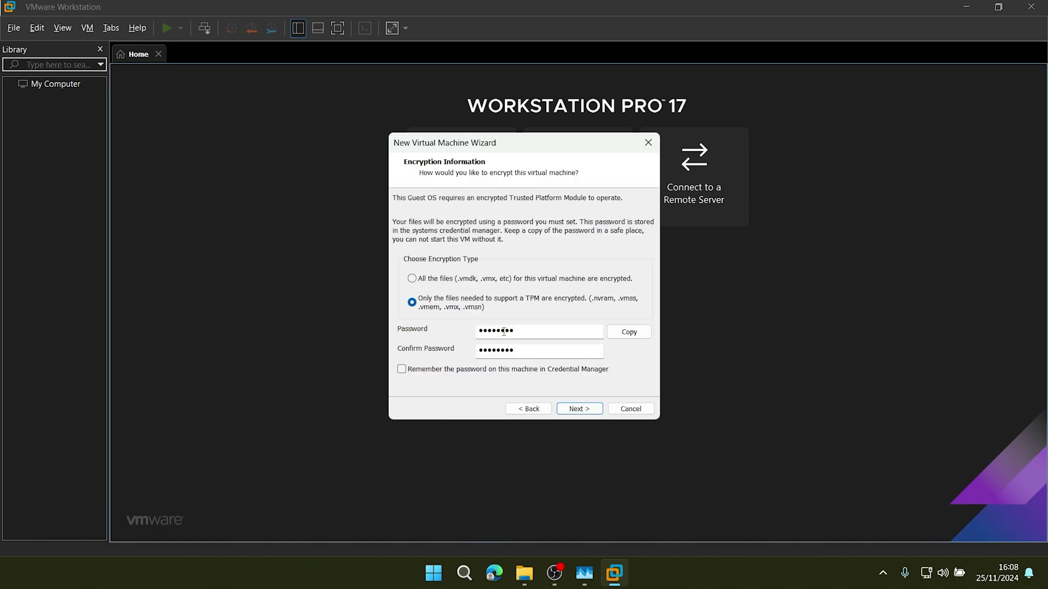
Accept encryption of only the files needed for TPM support and enable Secure Boot for the UEFI firmware.
left_click(579, 408)
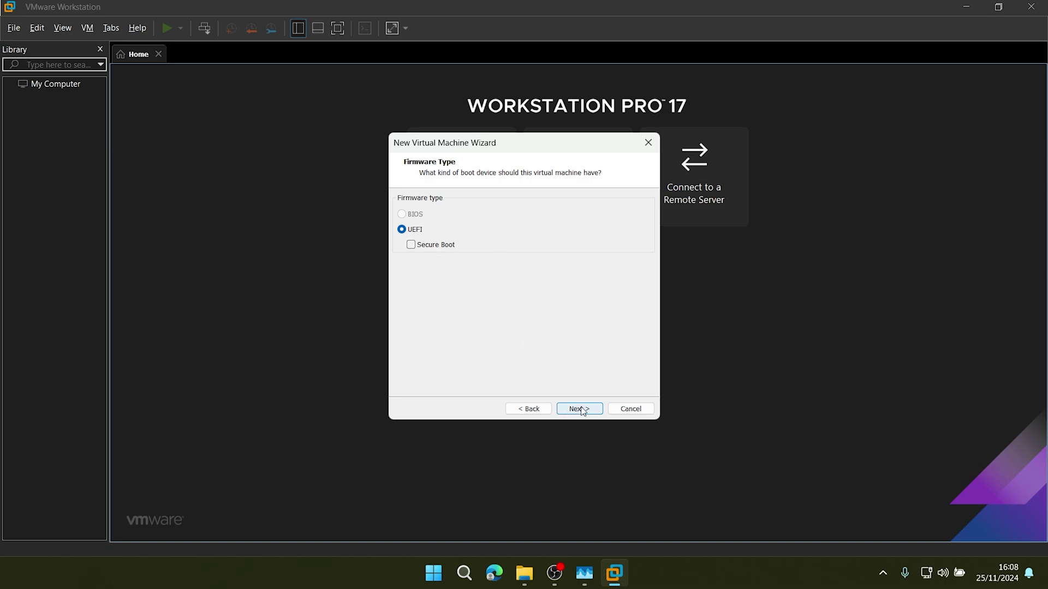
left_click(444, 246)
left_click(574, 408)
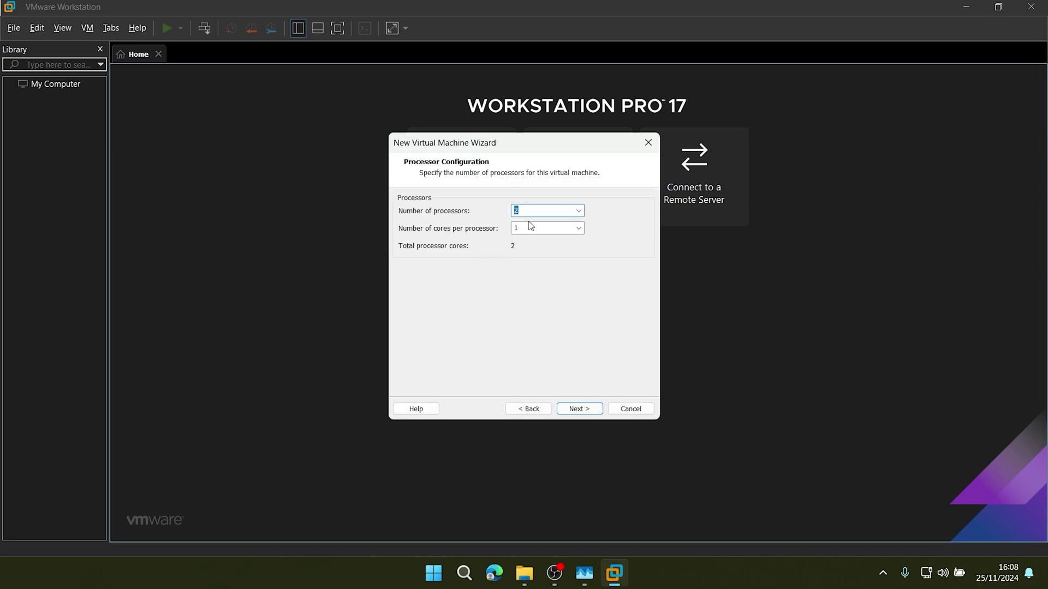
Configure the number of cores per processor and allocate 8192 MB of memory to the virtual machine.
left_click(538, 227)
left_click(572, 410)
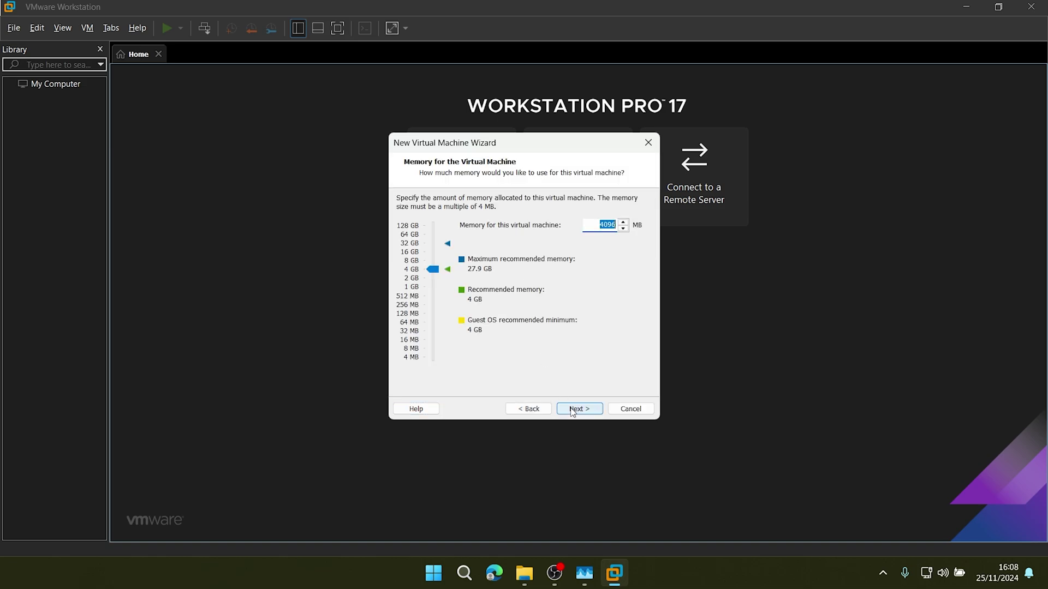
type("8192")
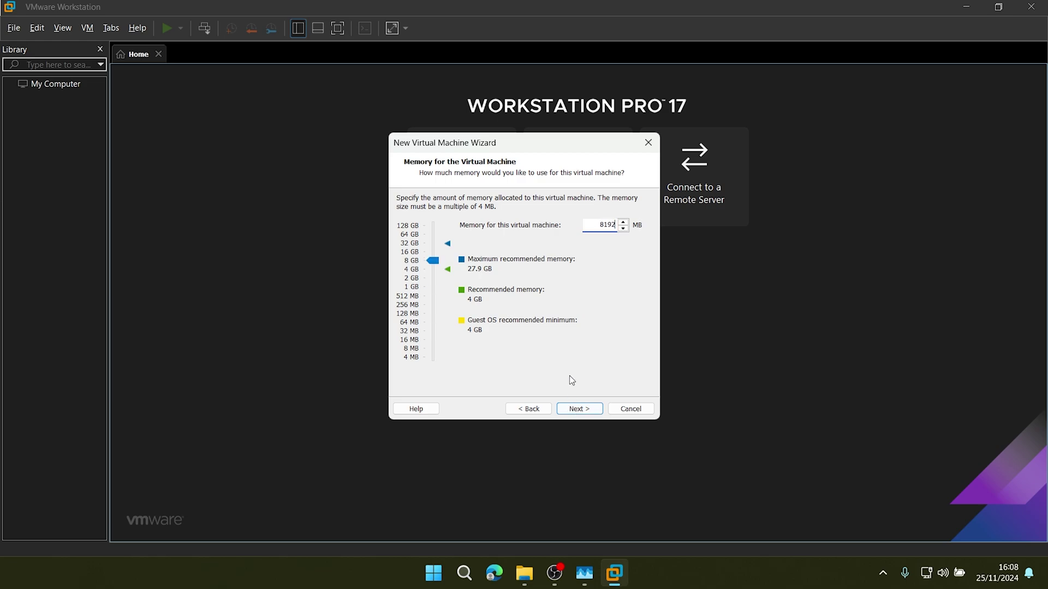
Set the virtual machine's memory to 4096 MB and accept the default network and I/O controller options.
key("BackSpace")
key("BackSpace")
key("BackSpace")
key("BackSpace")
type("4096")
left_click(586, 410)
left_click(588, 409)
left_click(589, 409)
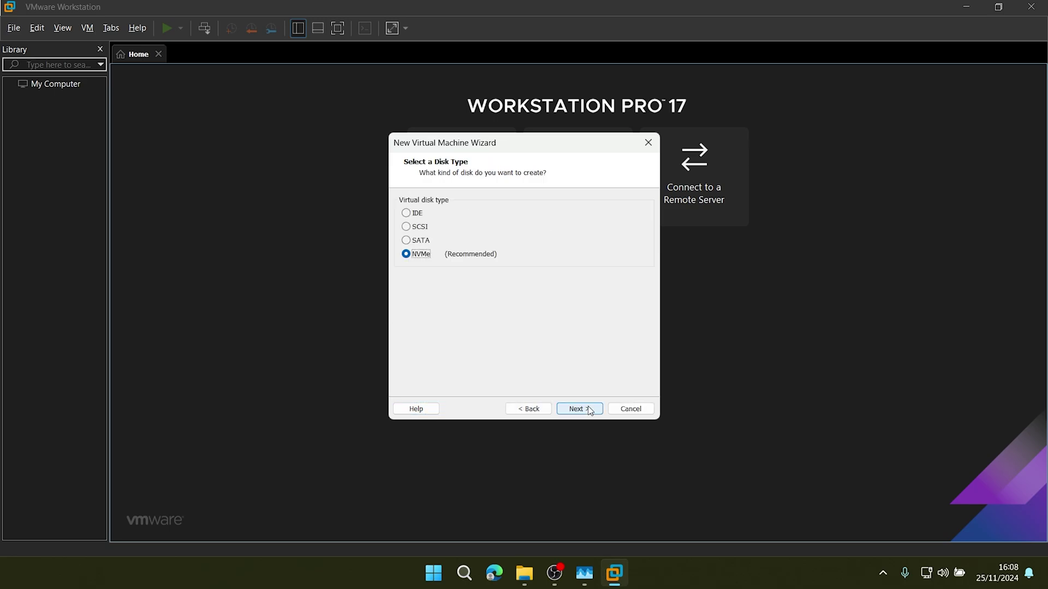
Use a new NVMe virtual disk with a maximum size of 15 GB, stored as a single file.
left_click(589, 409)
left_click(589, 410)
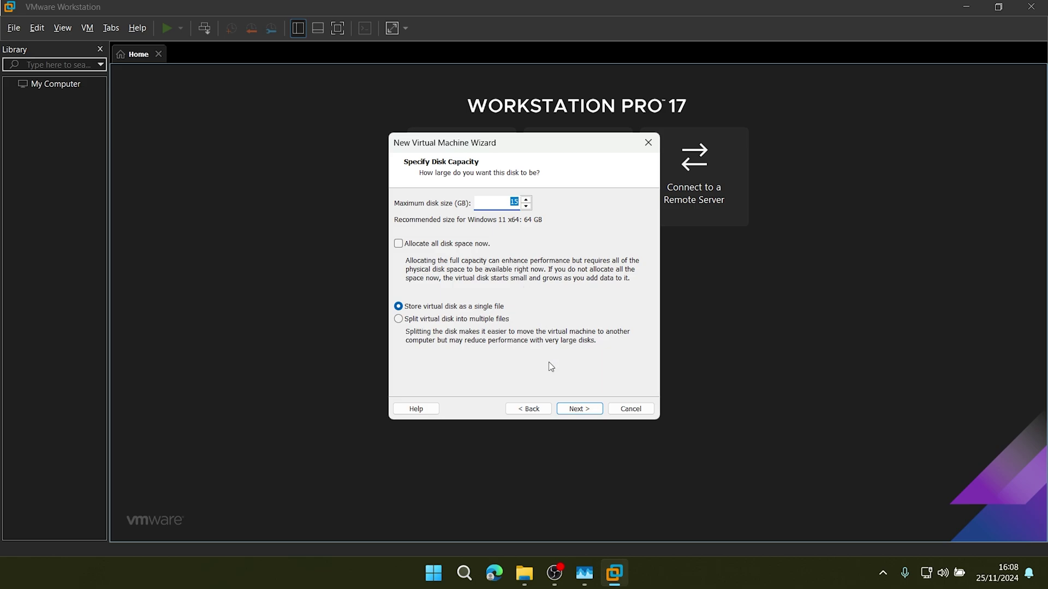
left_click(577, 411)
Store the virtual disk file on the RAM disk as R:\Windows 11 (RAM).vmdk.
left_click(626, 236)
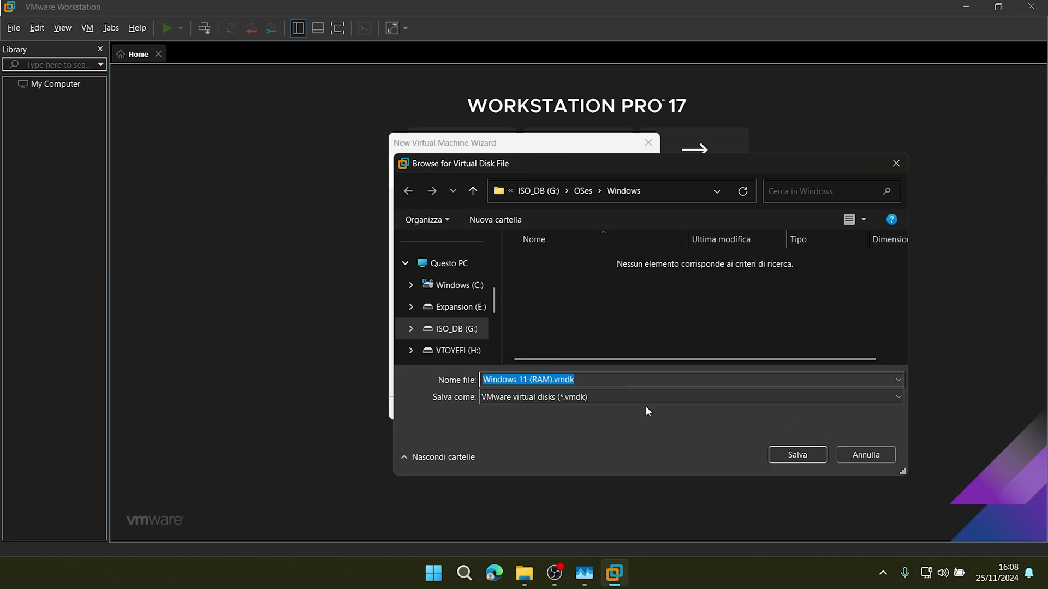
left_click(849, 456)
left_click(418, 234)
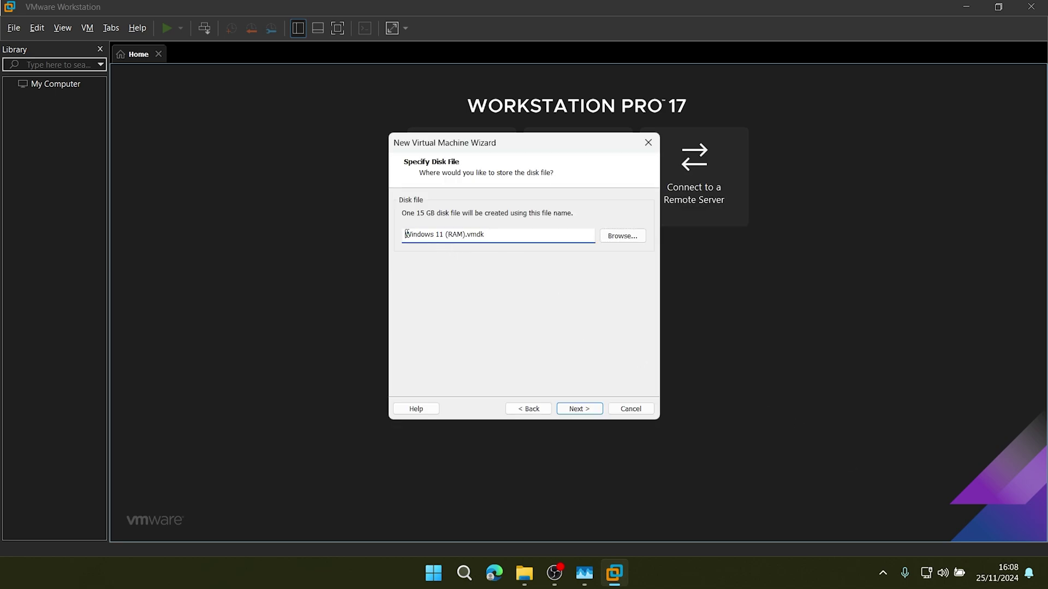
type("R:\\")
left_click(585, 409)
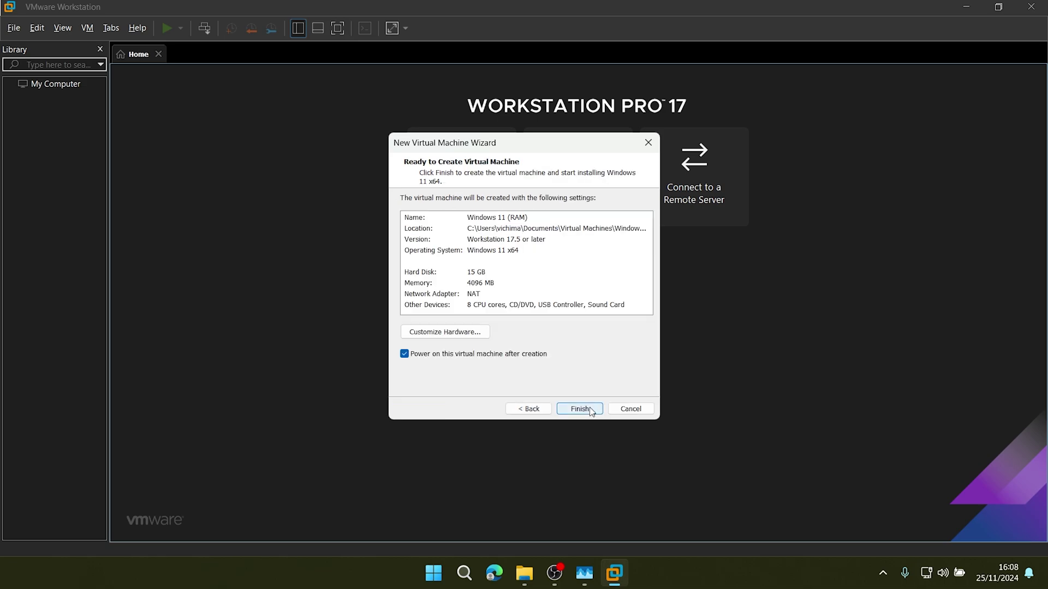
Create the virtual machine without automatic power-on, then try to start it and dismiss the error.
left_click(506, 355)
left_click(570, 409)
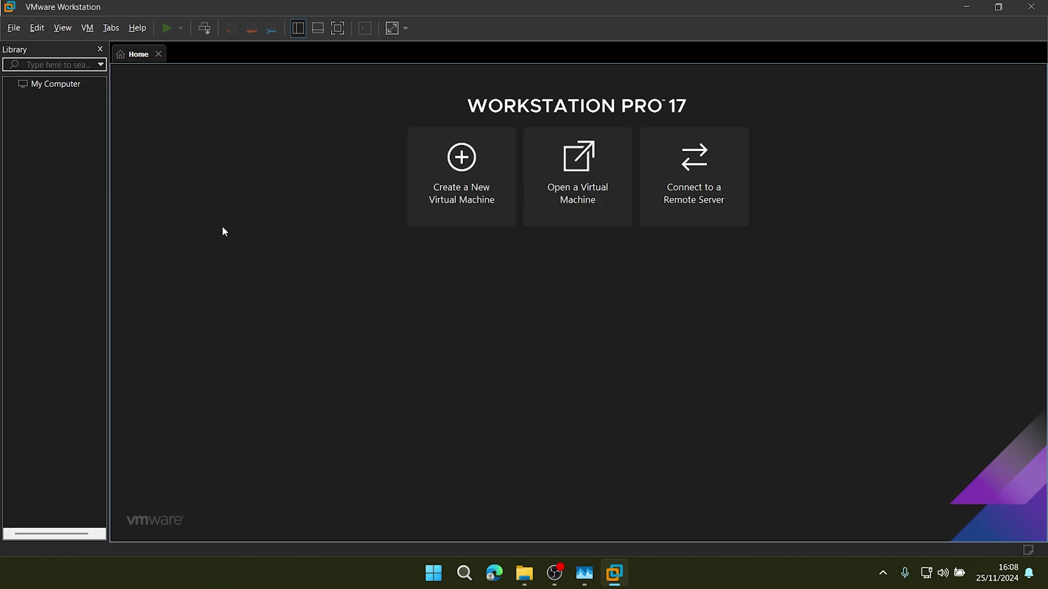
left_click(225, 108)
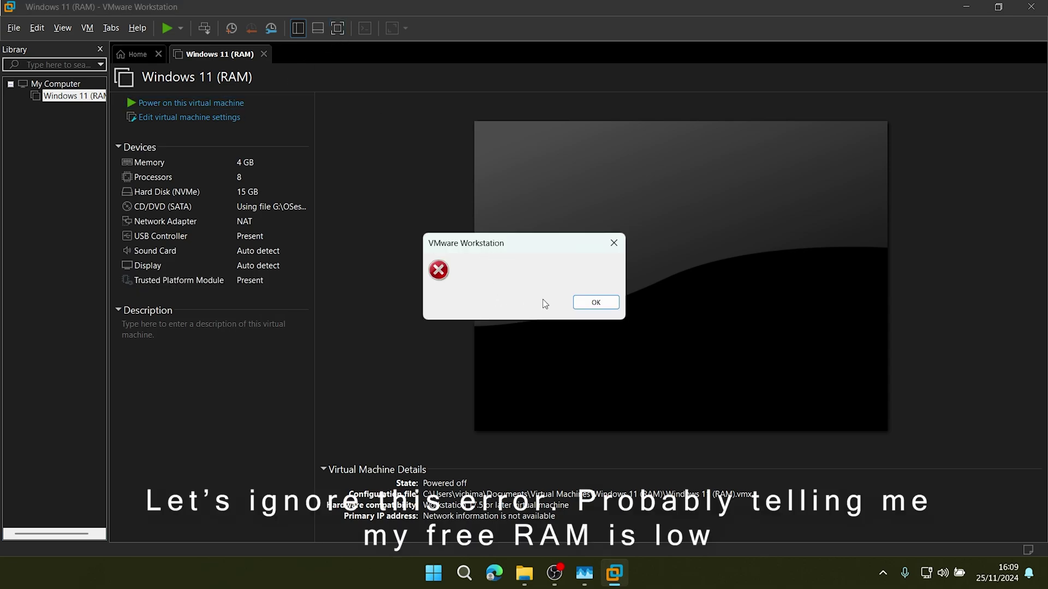
left_click(596, 302)
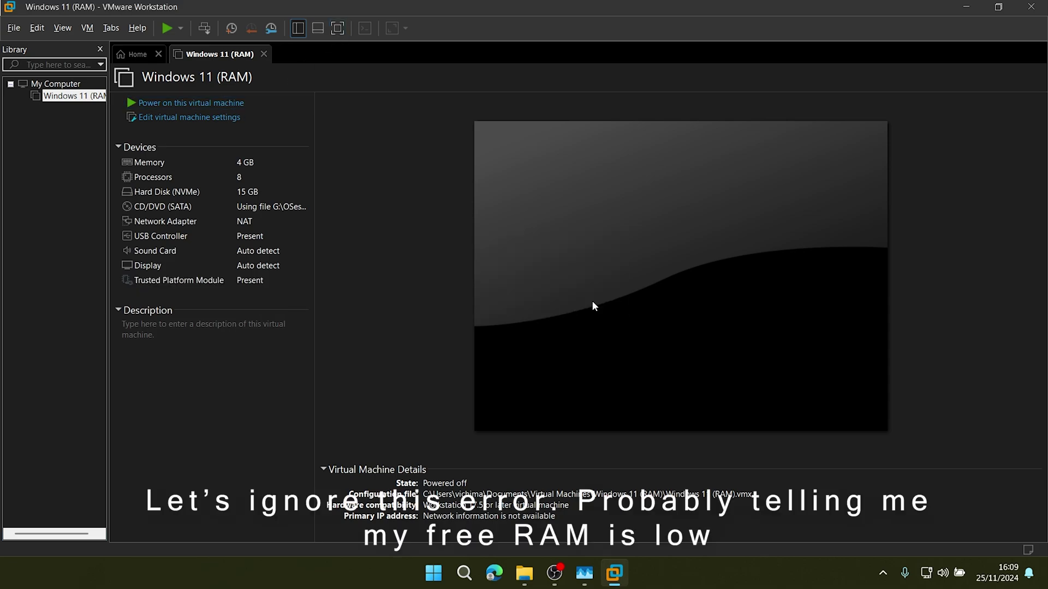
Set the virtual machine's number of cores per processor to 6 and apply the settings.
double_click(269, 173)
double_click(637, 115)
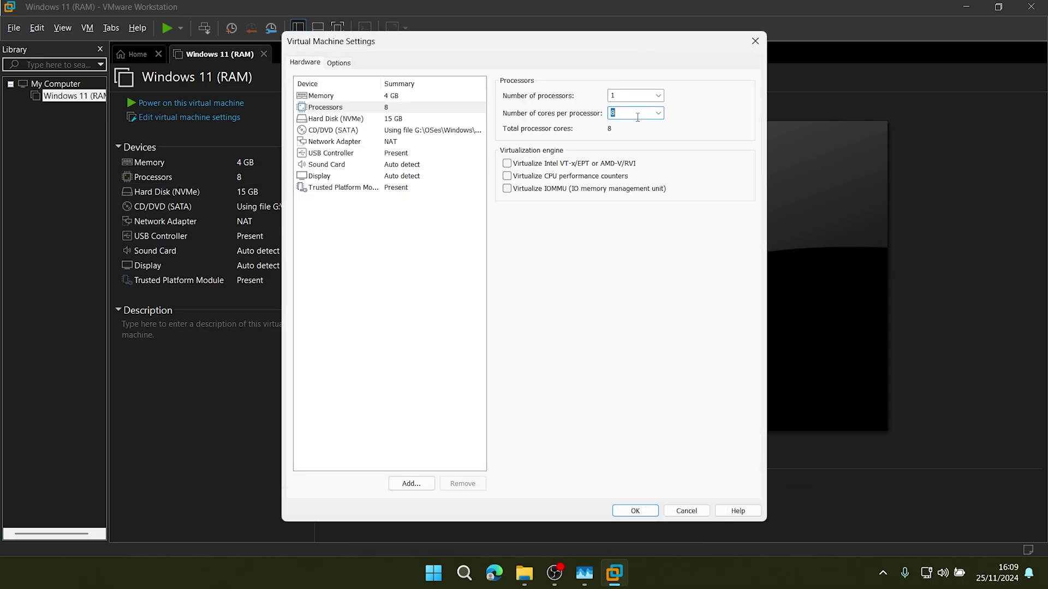
type("6")
left_click(409, 97)
double_click(636, 125)
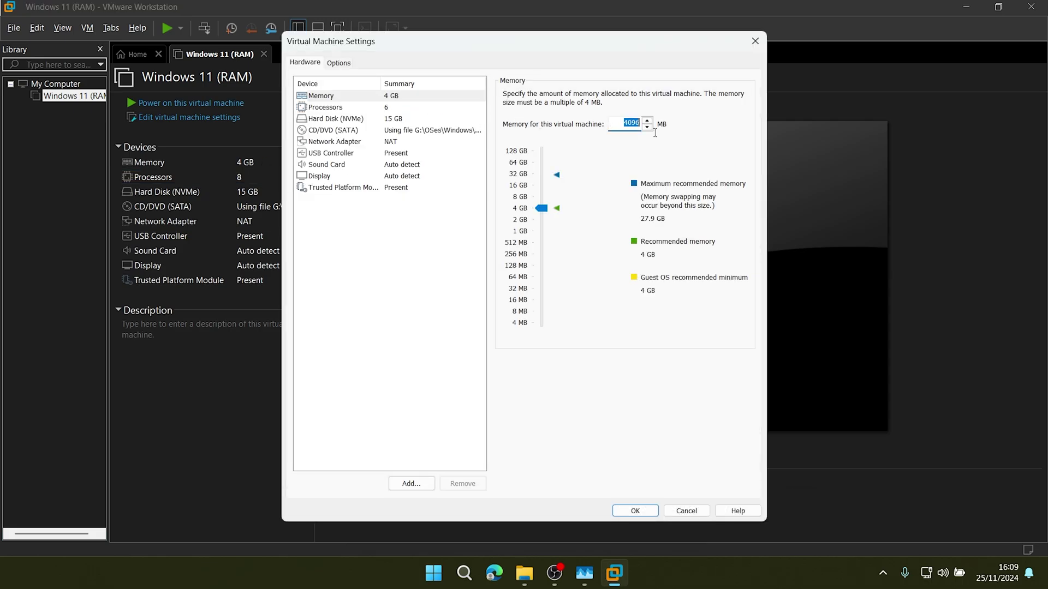
left_click(633, 510)
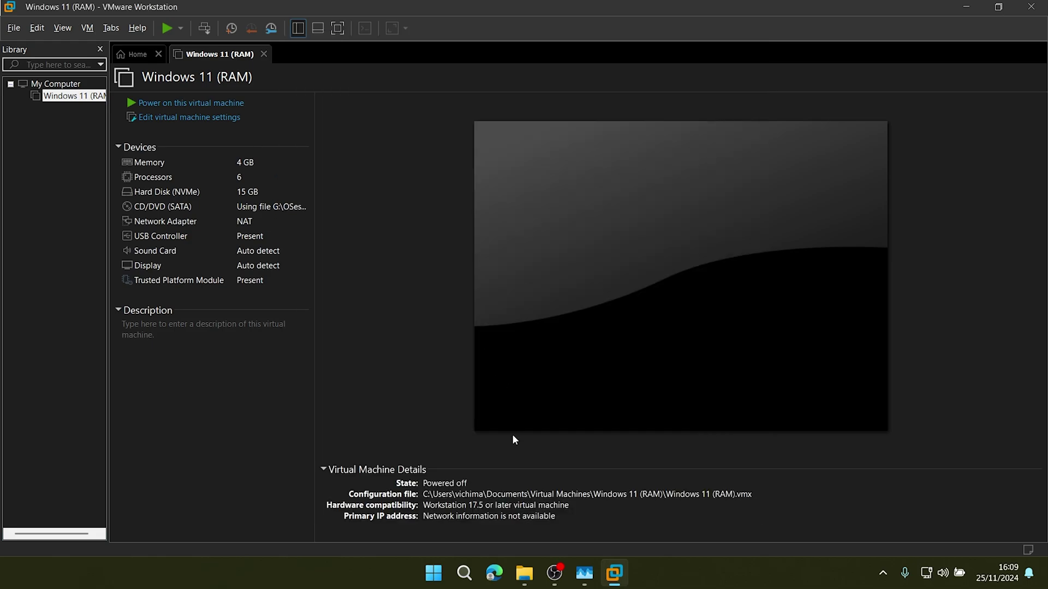
Check the host's memory usage in Task Manager and review the virtual machine's memory, processor and hard disk settings.
left_click(584, 578)
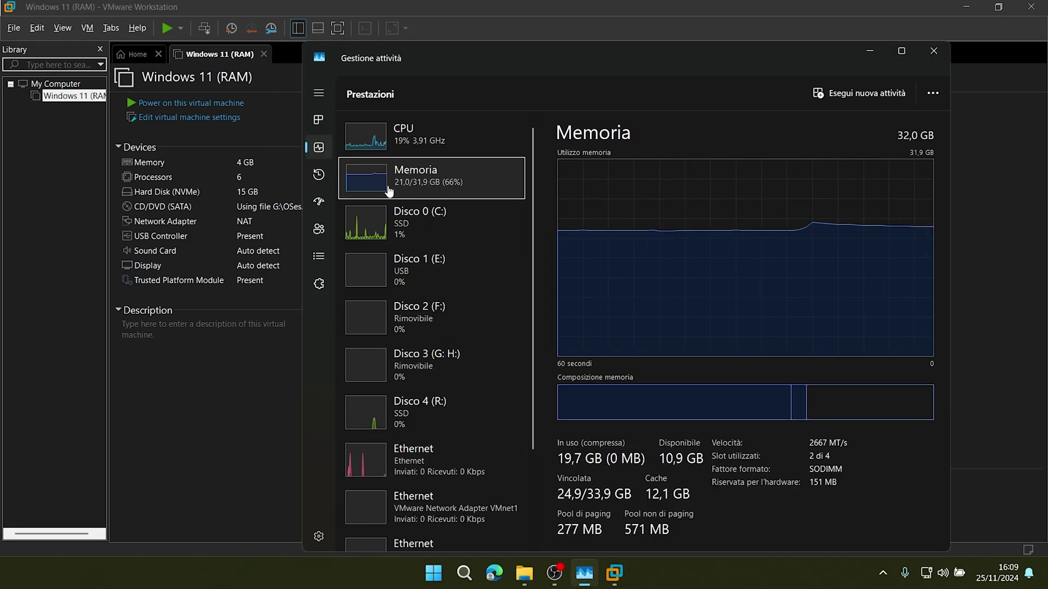
left_click(87, 28)
left_click(151, 203)
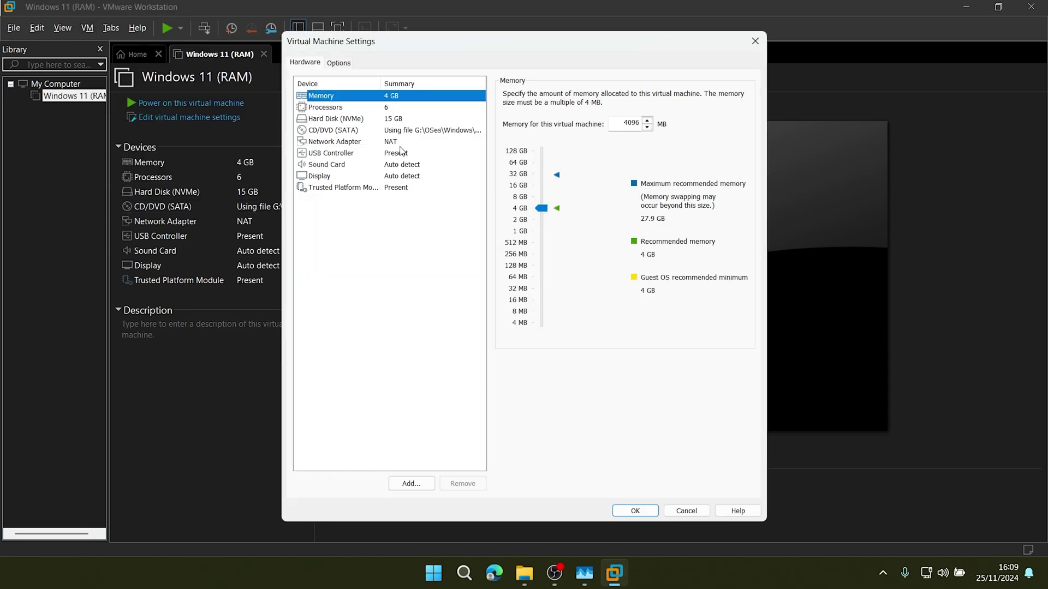
left_click(417, 118)
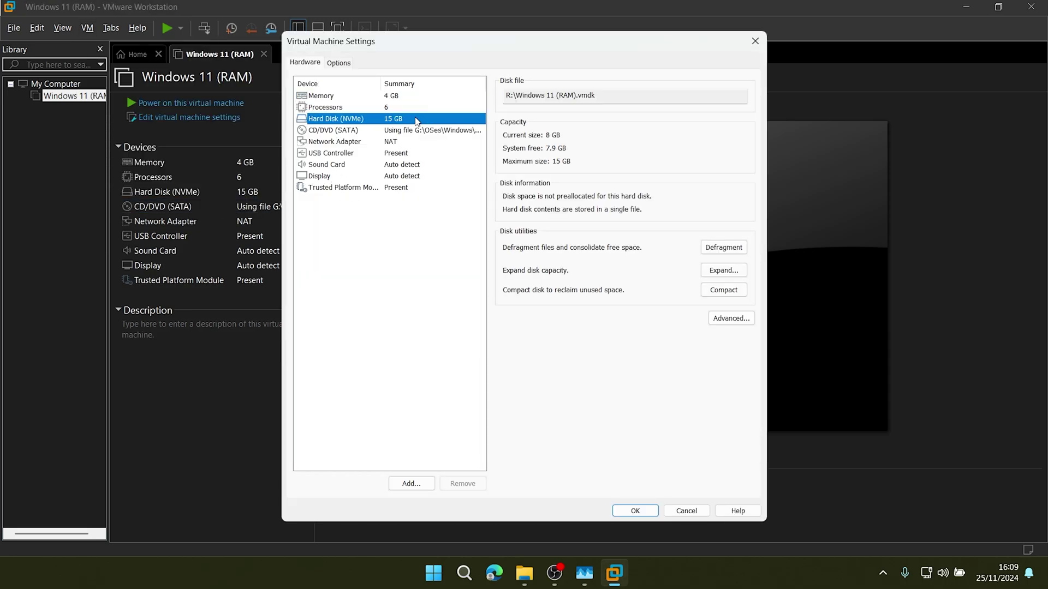
left_click(412, 109)
left_click(403, 100)
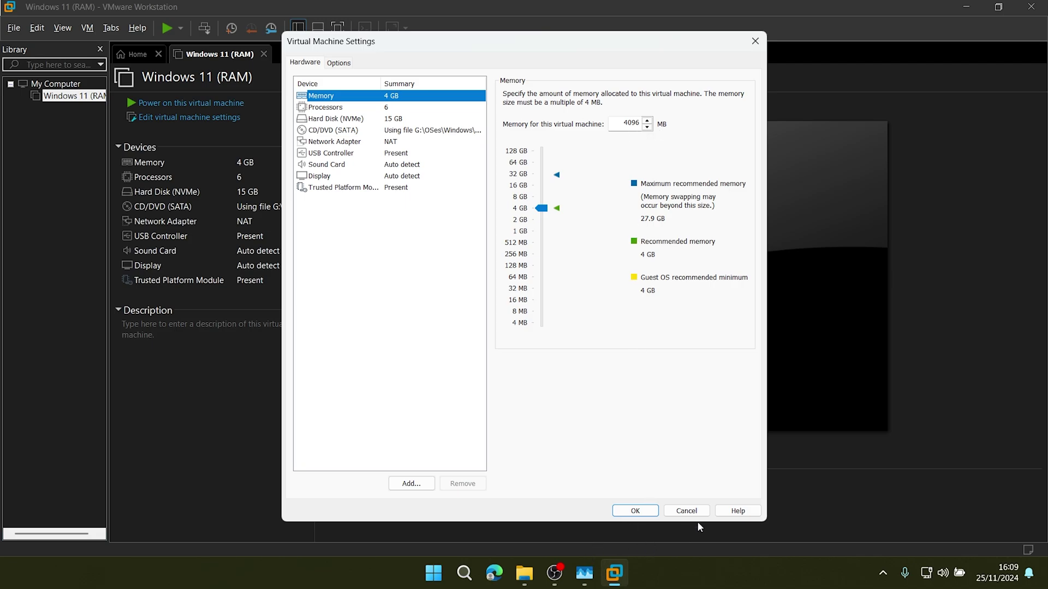
left_click(686, 511)
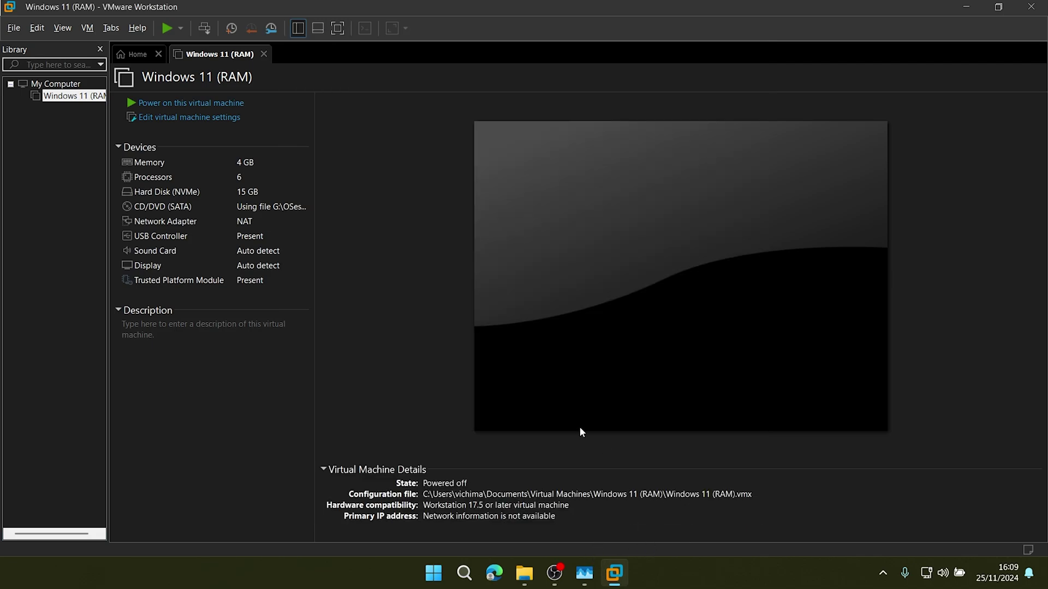
double_click(255, 194)
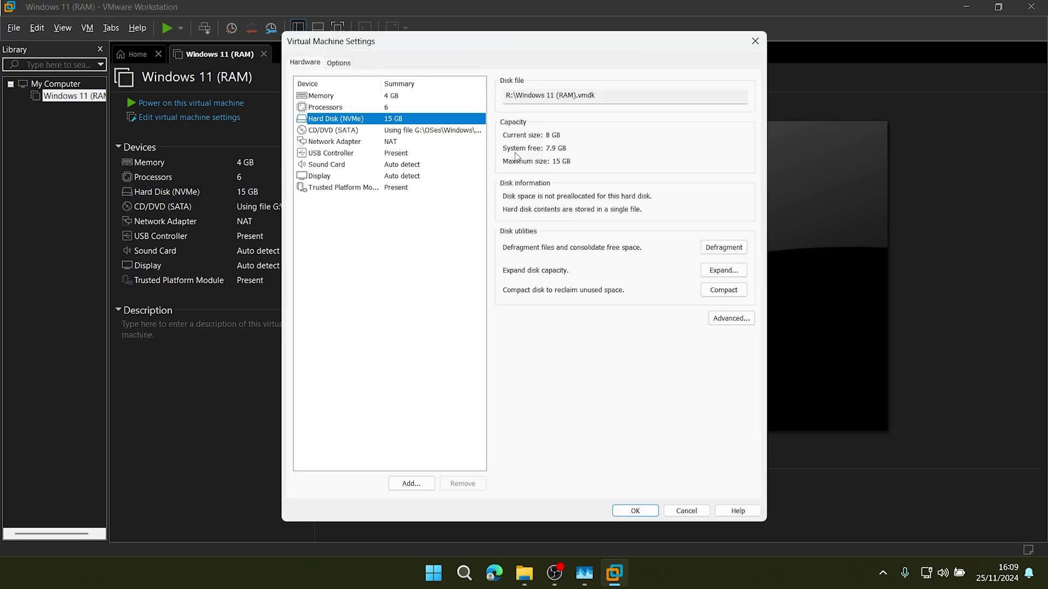
left_click(432, 133)
left_click(426, 117)
left_click(425, 108)
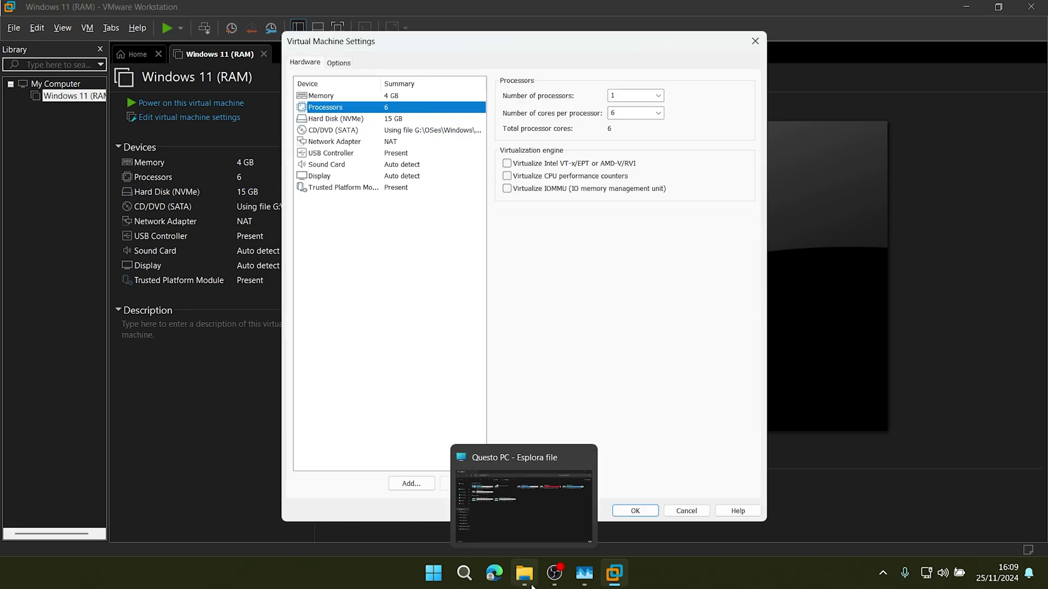
Close the open File Explorer window and leave the virtual machine settings without changes.
right_click(529, 584)
left_click(519, 538)
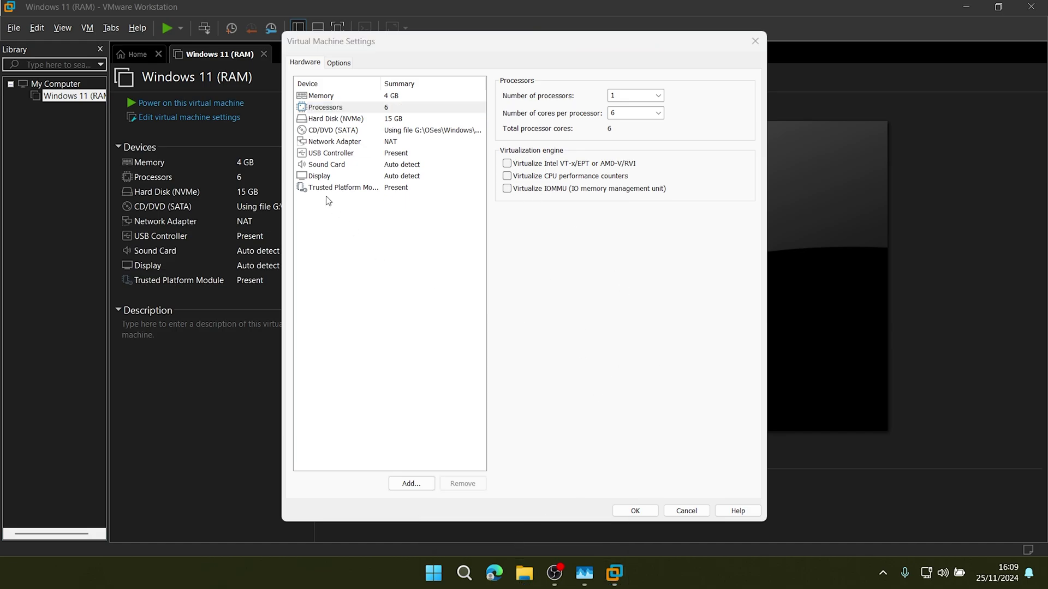
left_click(686, 510)
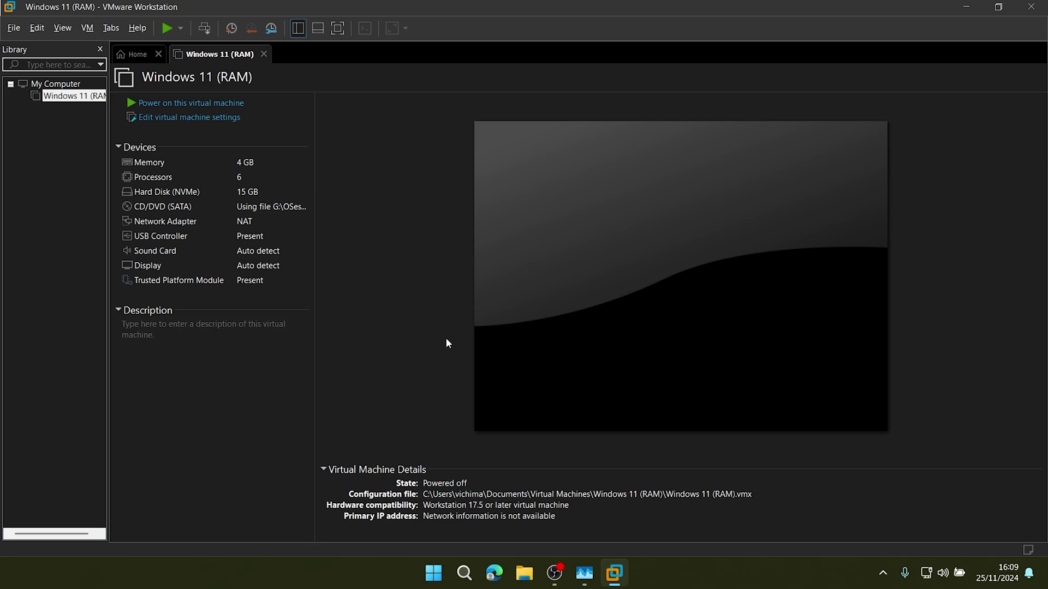
Power on the Windows 11 (RAM) virtual machine in full screen and boot it from the installer image.
left_click(249, 103)
left_click(337, 28)
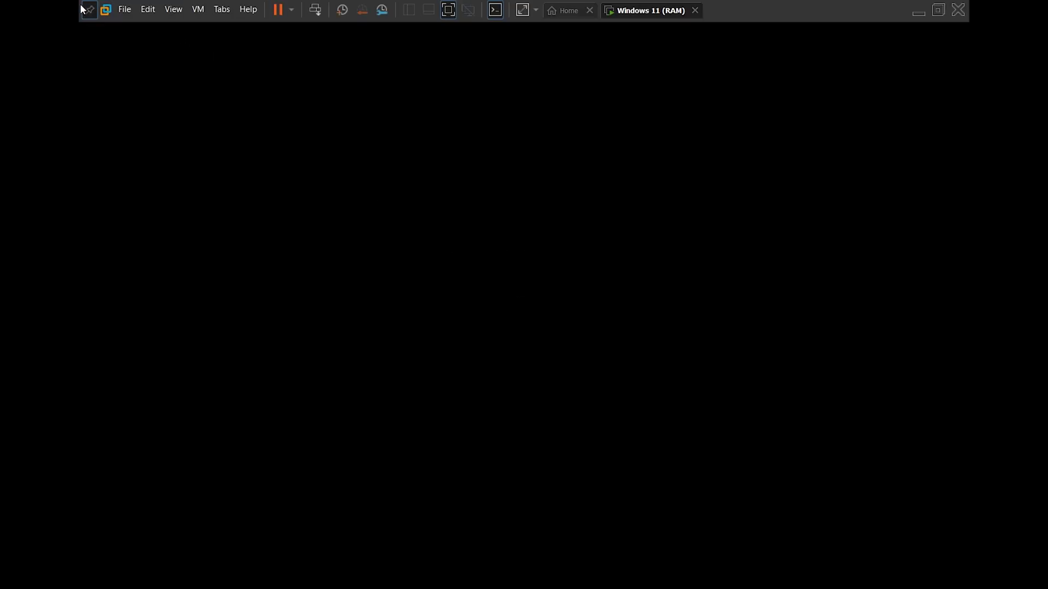
left_click(207, 136)
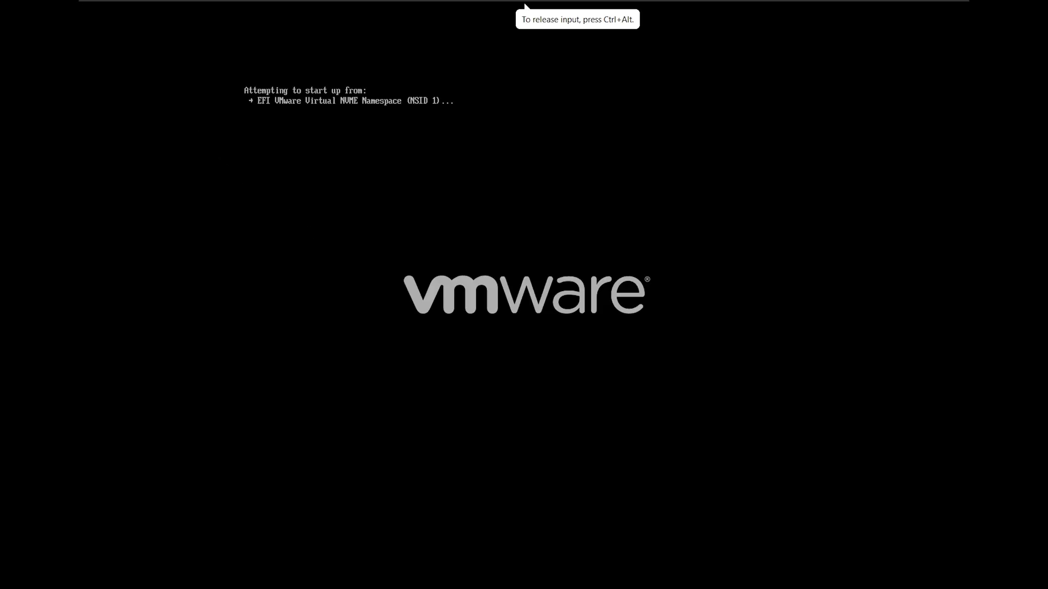
key("Return")
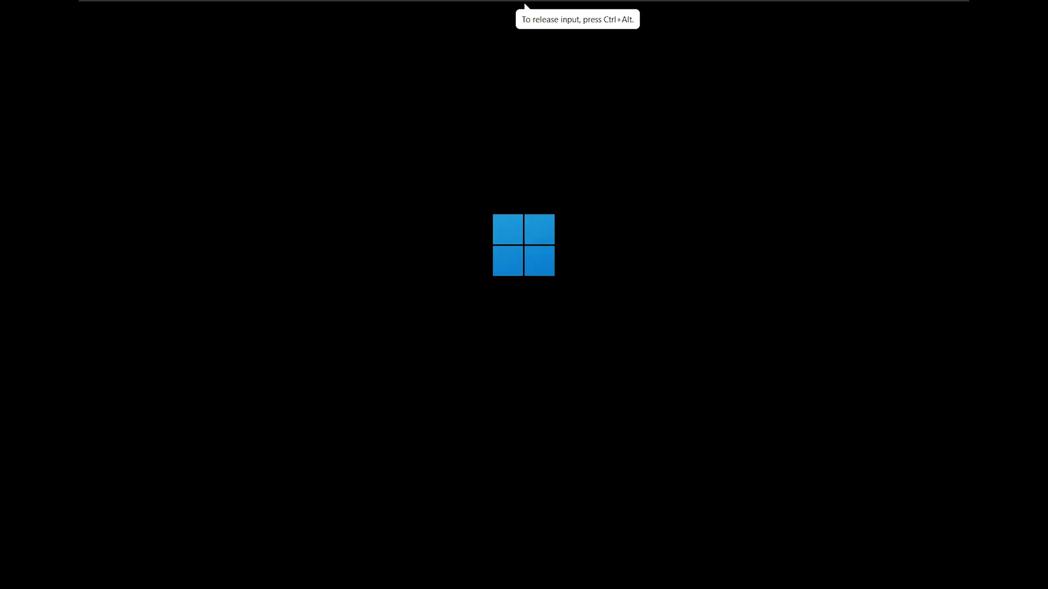
Release input from the virtual machine and stretch the guest display across the full screen.
key("ctrl+alt")
left_click(173, 9)
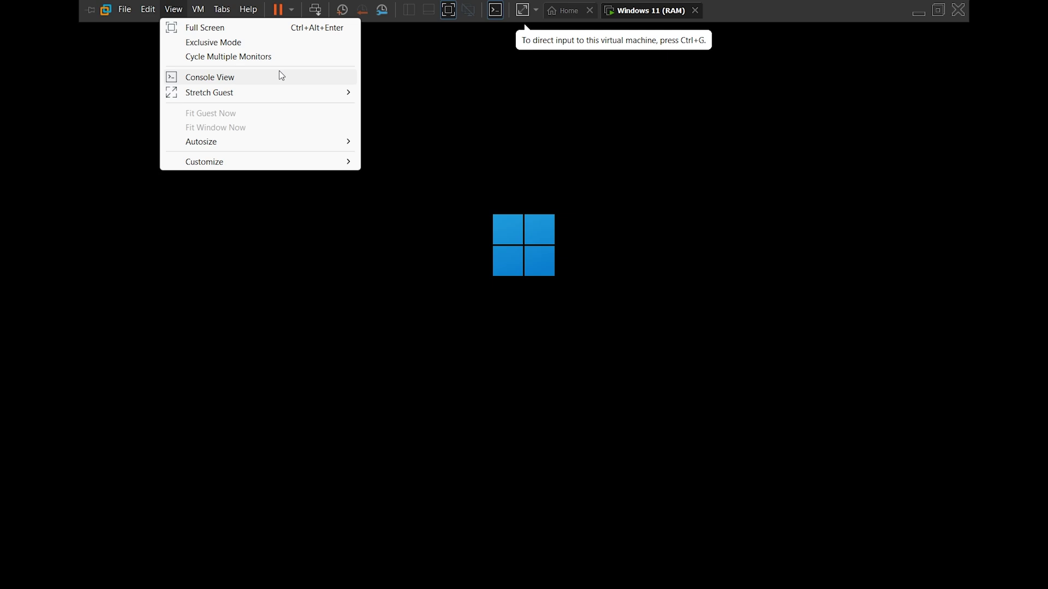
mouse_move(332, 94)
left_click(406, 109)
Switch the virtual machine to Exclusive mode and stop its confirmation message from appearing again.
left_click(168, 8)
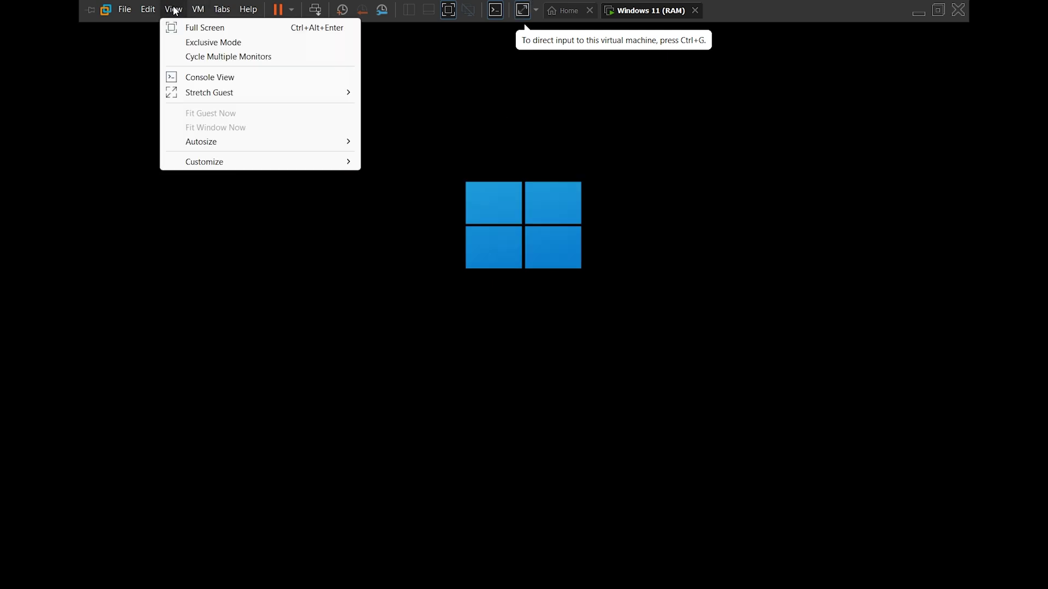
left_click(207, 42)
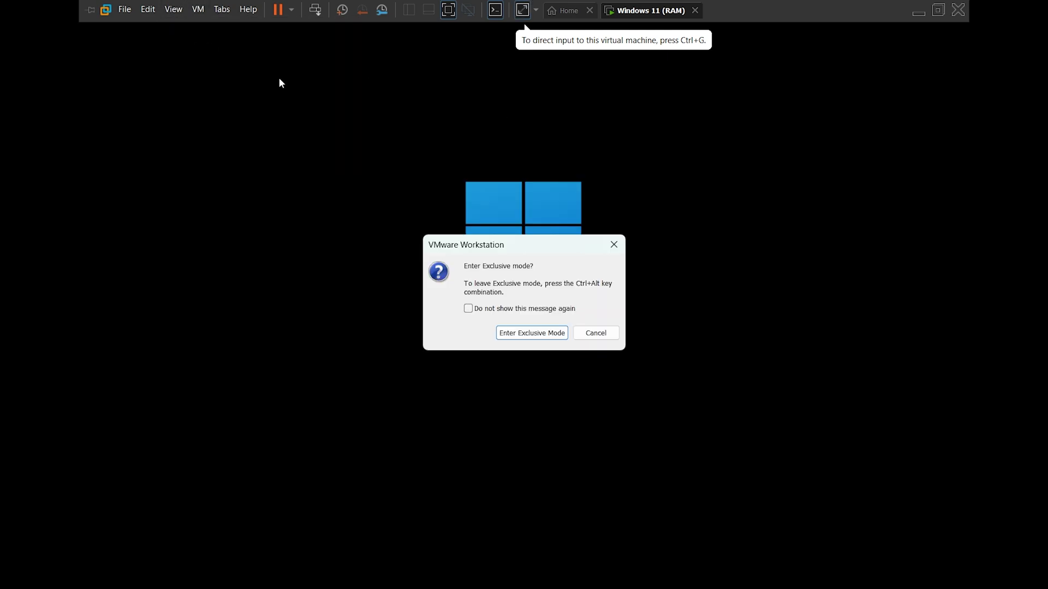
left_click(548, 310)
left_click(546, 332)
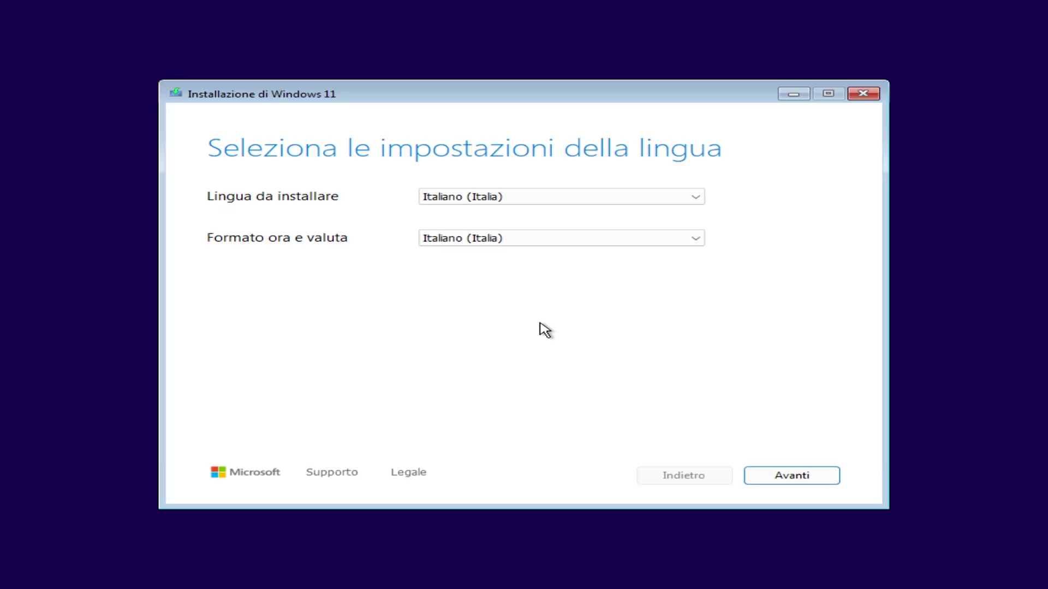
Keep Italiano (Italia) for language and time format, choose to install Windows 11, and agree to everything being deleted.
left_click(804, 485)
left_click(803, 485)
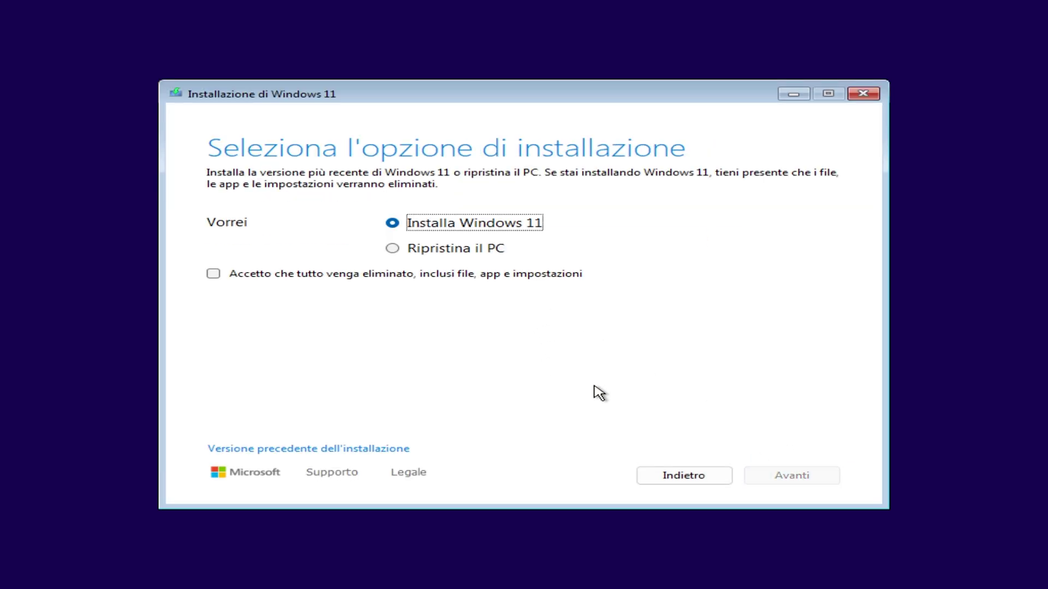
left_click(482, 280)
left_click(807, 478)
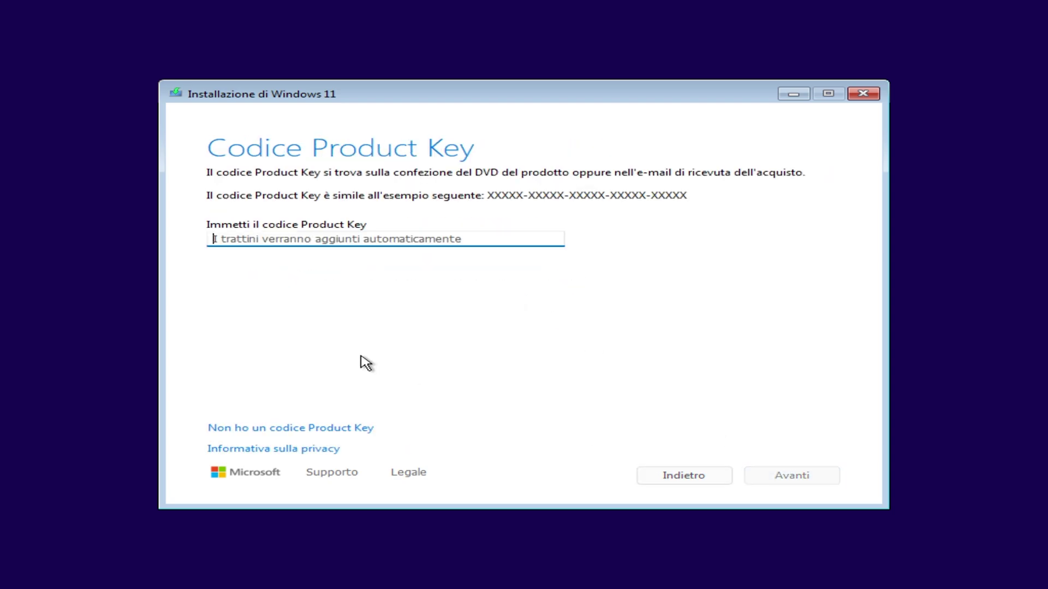
Continue without a product key and choose the Windows 11 IoT Enterprise LTSC image.
left_click(342, 434)
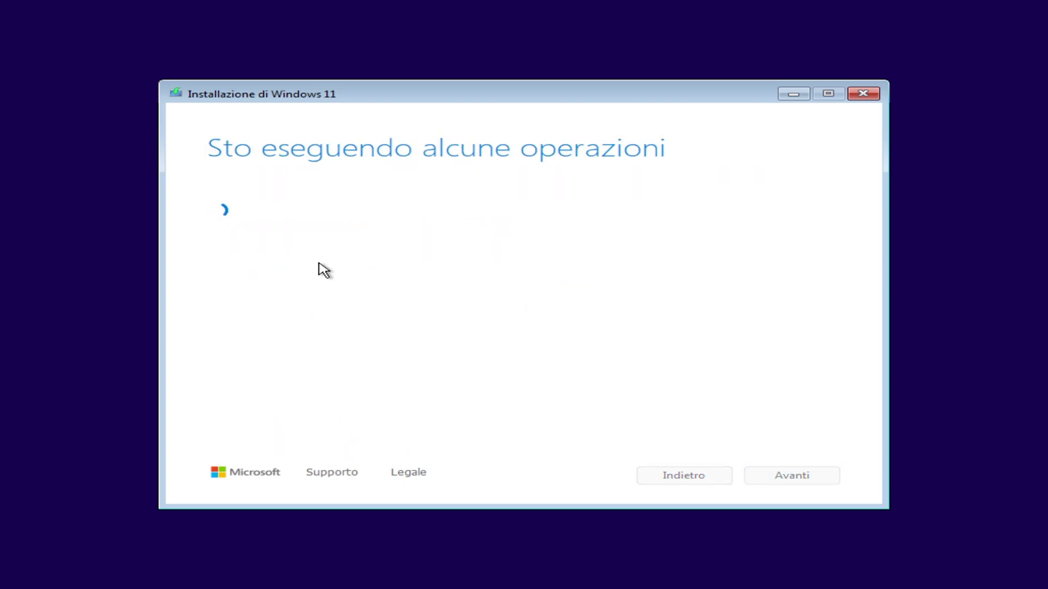
left_click(436, 251)
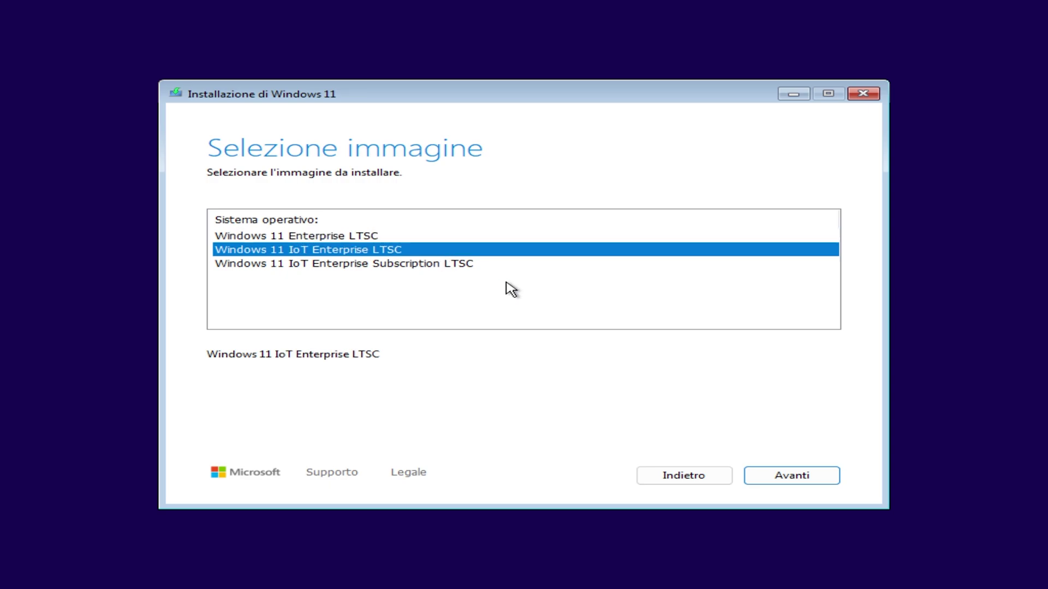
left_click(838, 479)
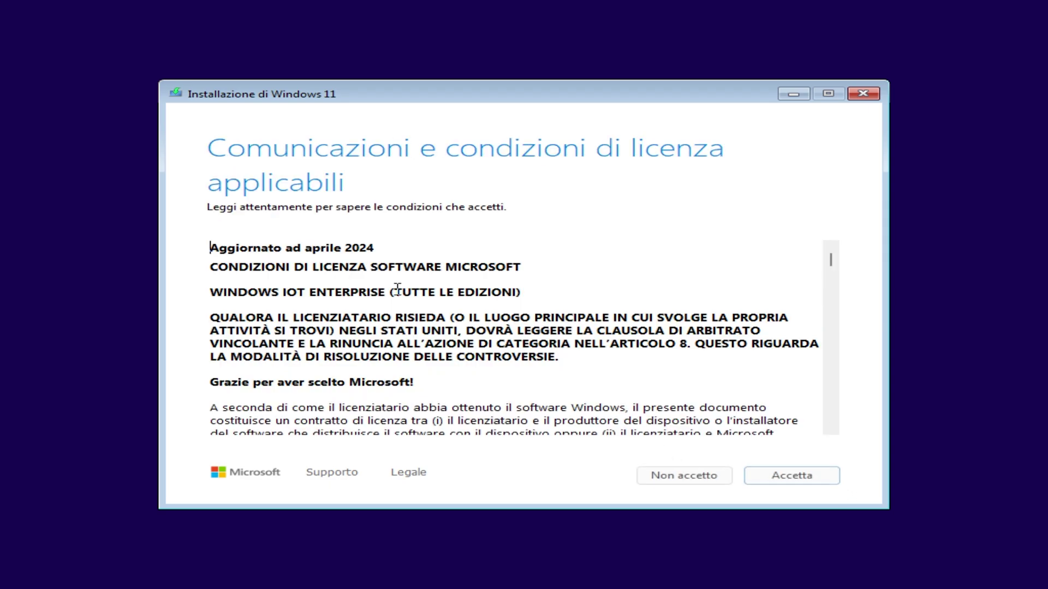
Accept the licence terms and start installing Windows on the unallocated space of Disk 0.
left_click(779, 483)
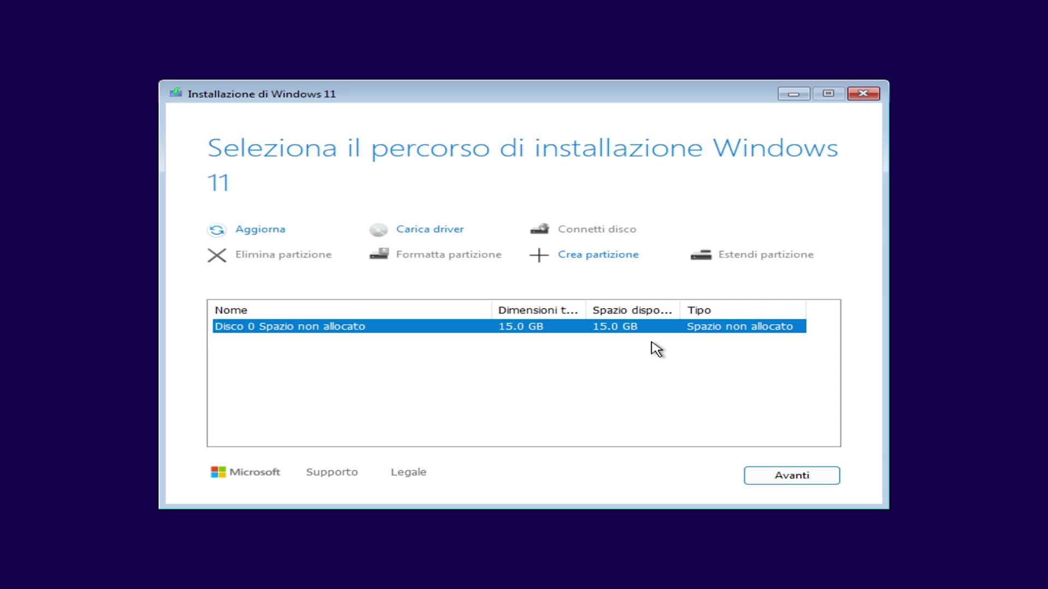
left_click(764, 474)
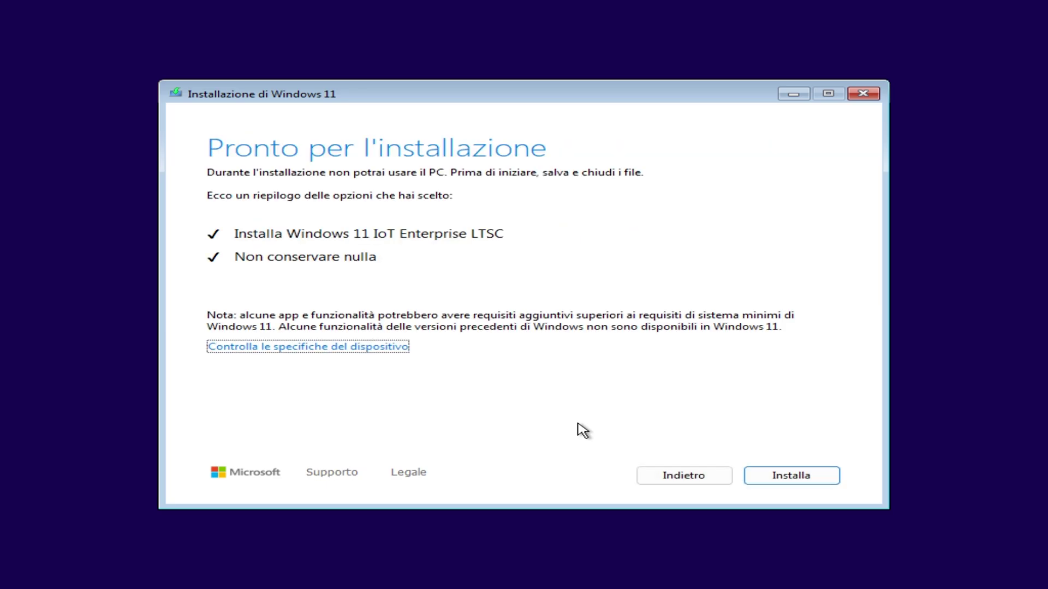
left_click(809, 477)
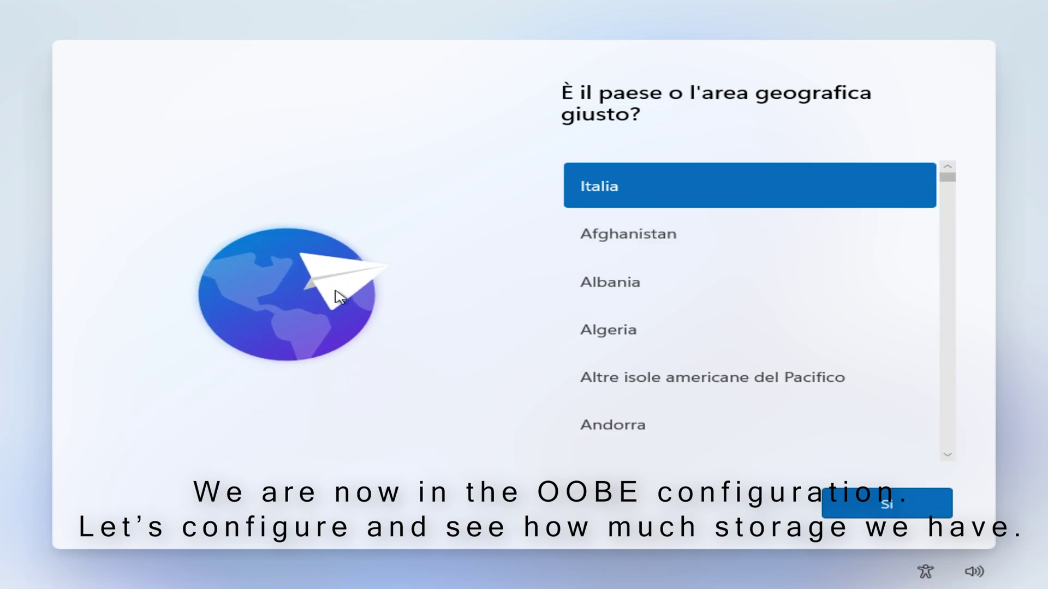
Open a command prompt over the region selection screen and run explorer to start File Explorer.
key("shift+F10")
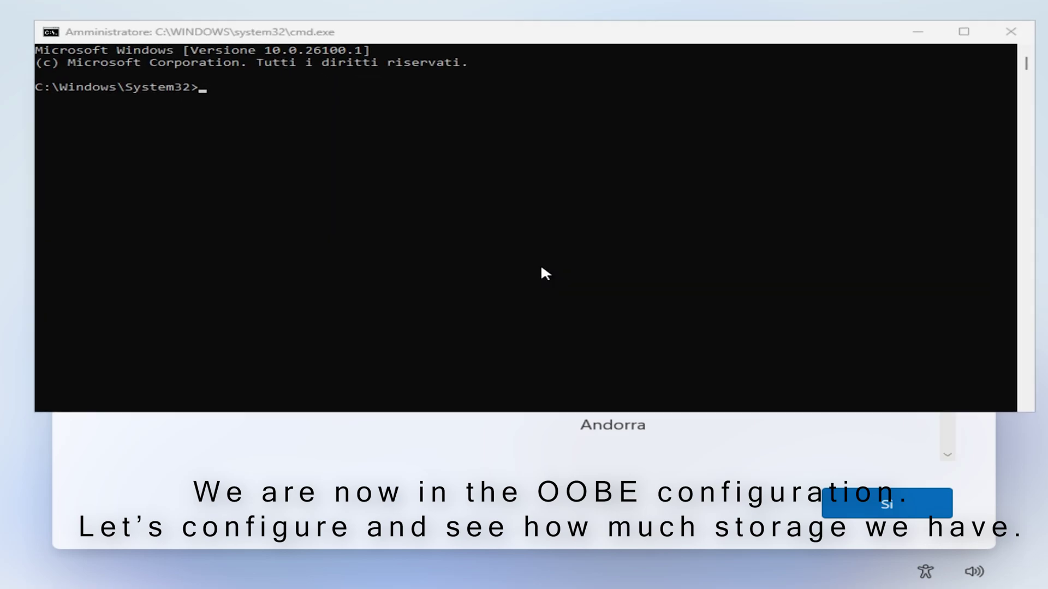
left_click(540, 262)
type("e")
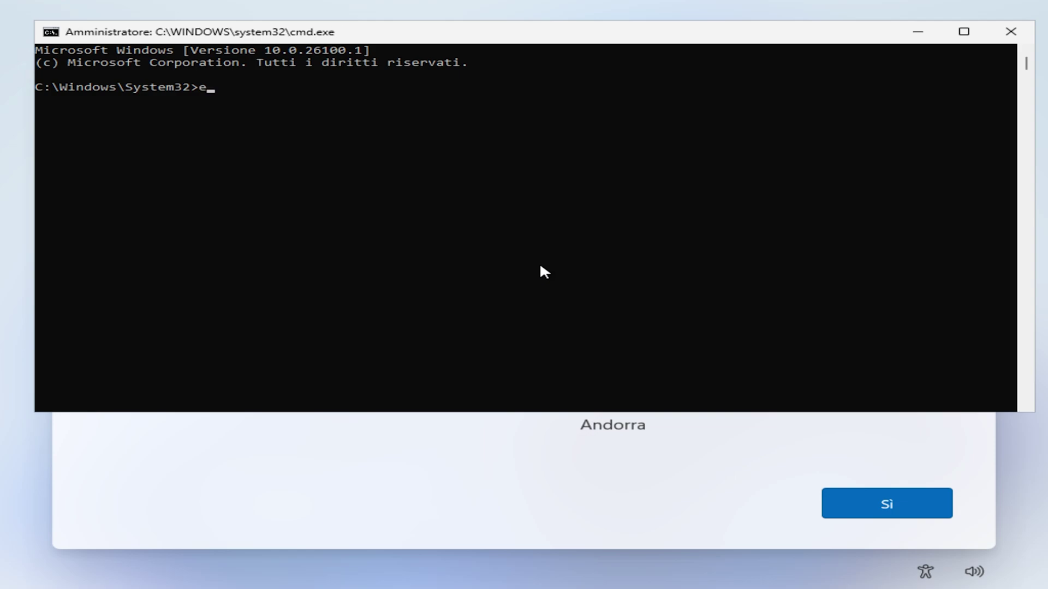
type("xplorer")
key("Return")
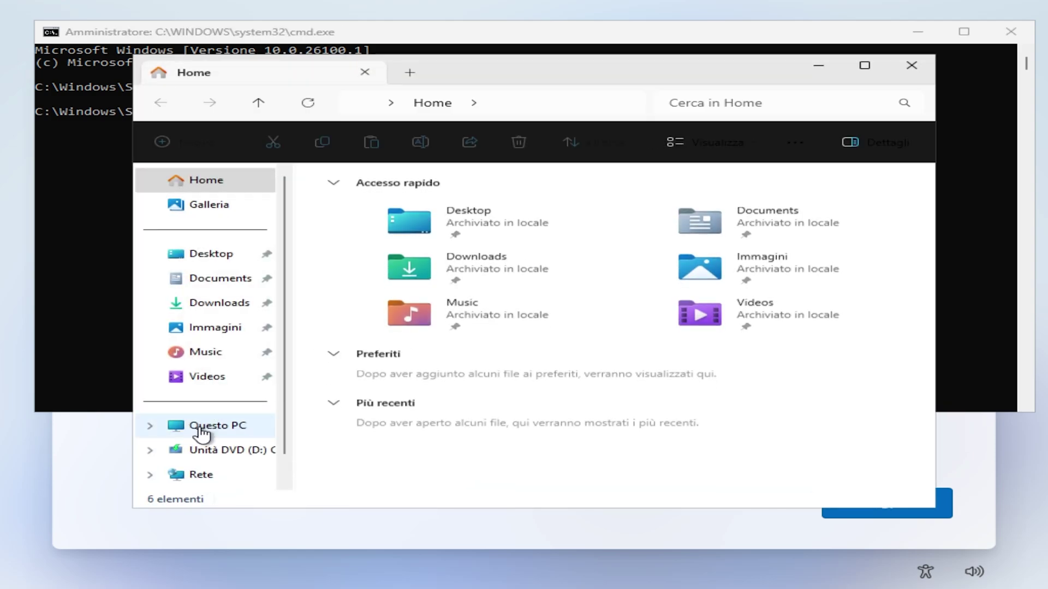
Check the free space of drive C: in Questo PC, and close File Explorer and the command prompt.
left_click(180, 425)
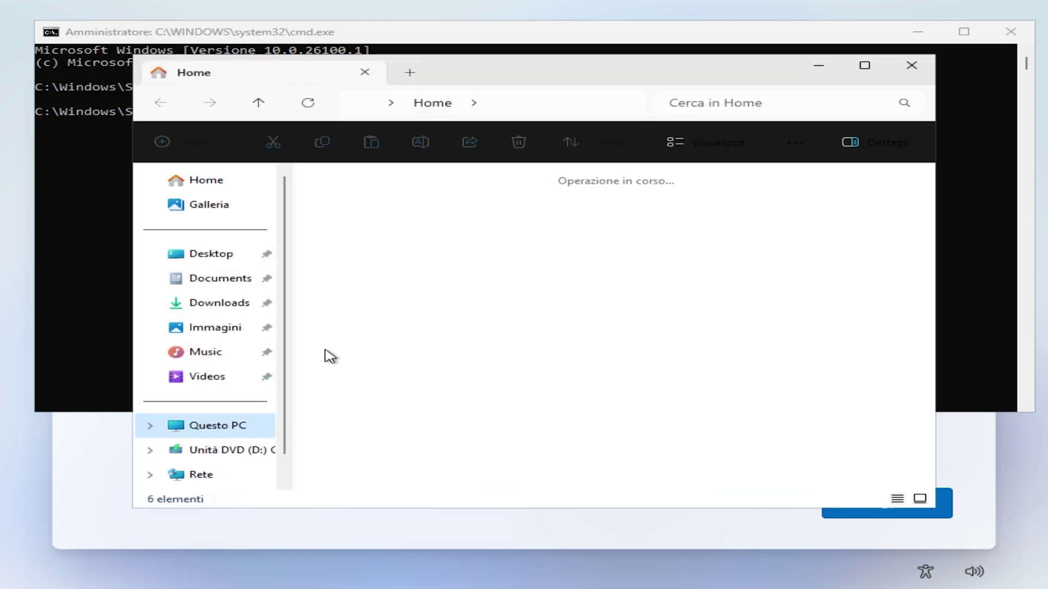
left_click(423, 224)
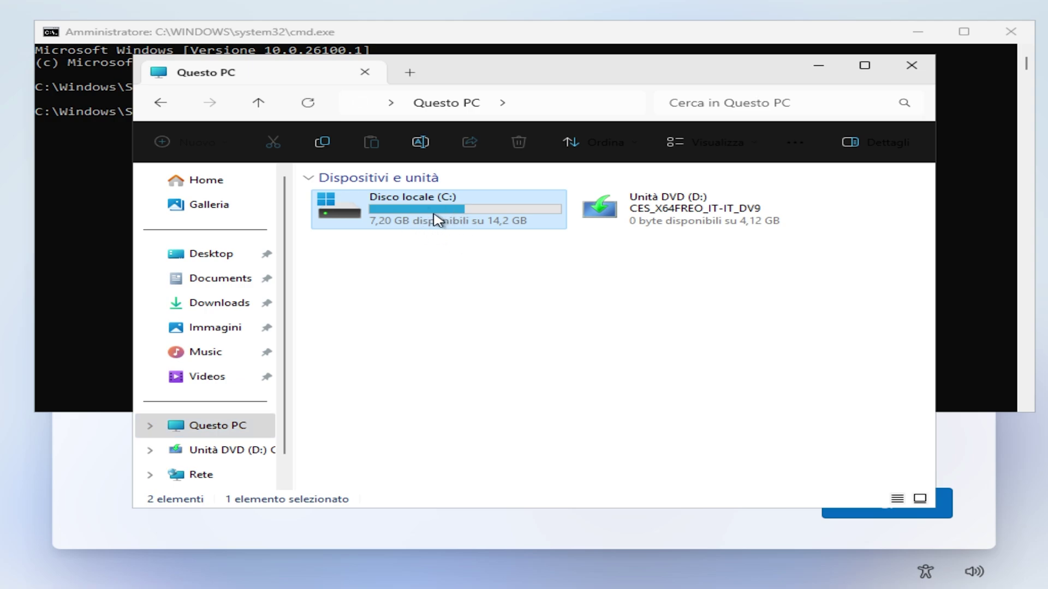
right_click(446, 223)
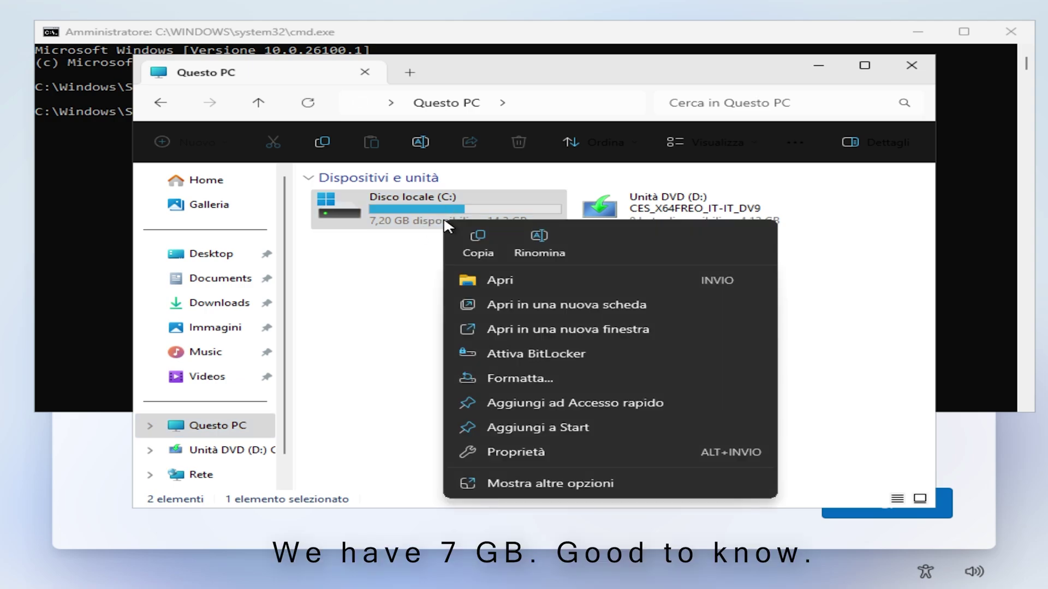
left_click(383, 367)
left_click_drag(410, 369, 493, 222)
left_click_drag(475, 265, 474, 299)
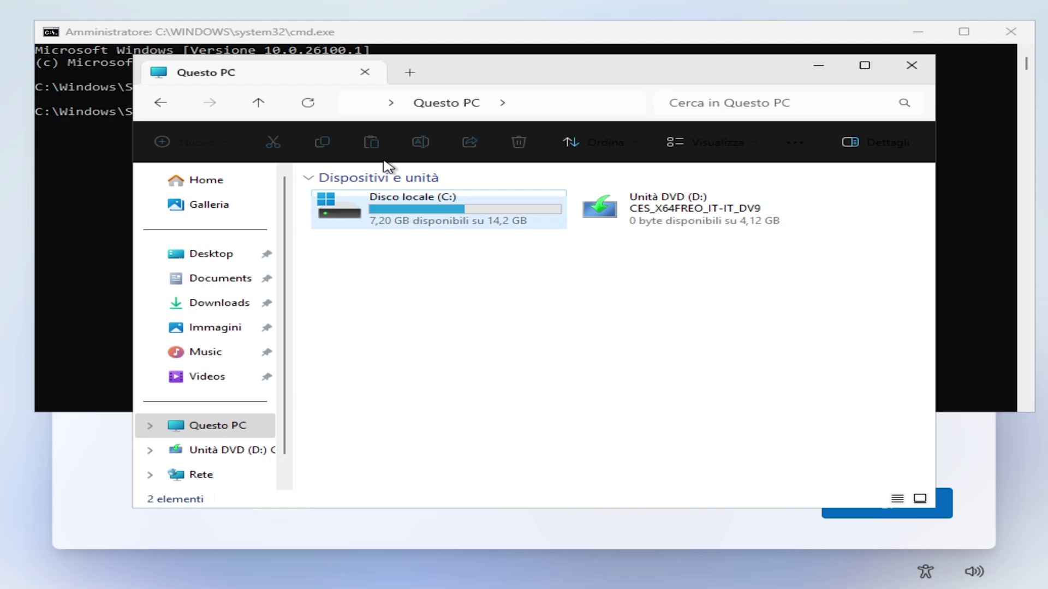
left_click(364, 72)
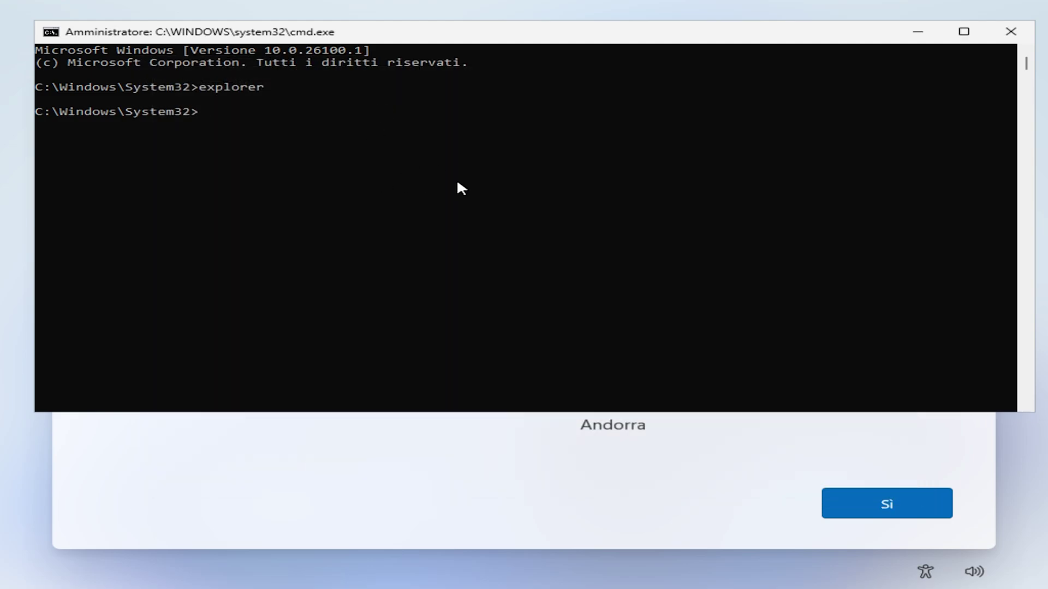
left_click(1011, 31)
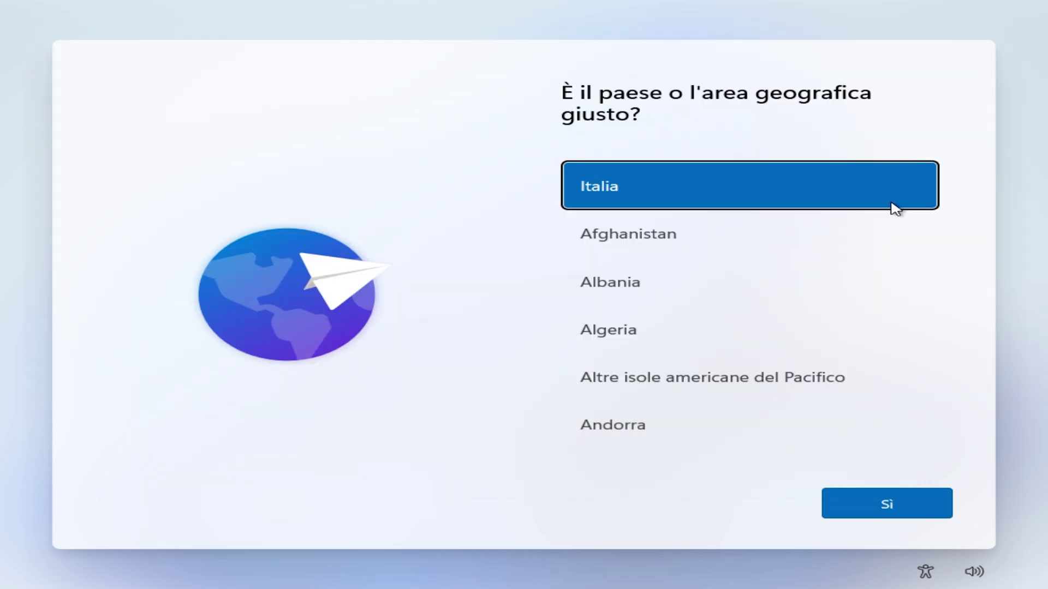
Confirm Italia as the country and accept sending only the required diagnostic data (Solo obbligatori).
left_click(879, 503)
left_click(858, 503)
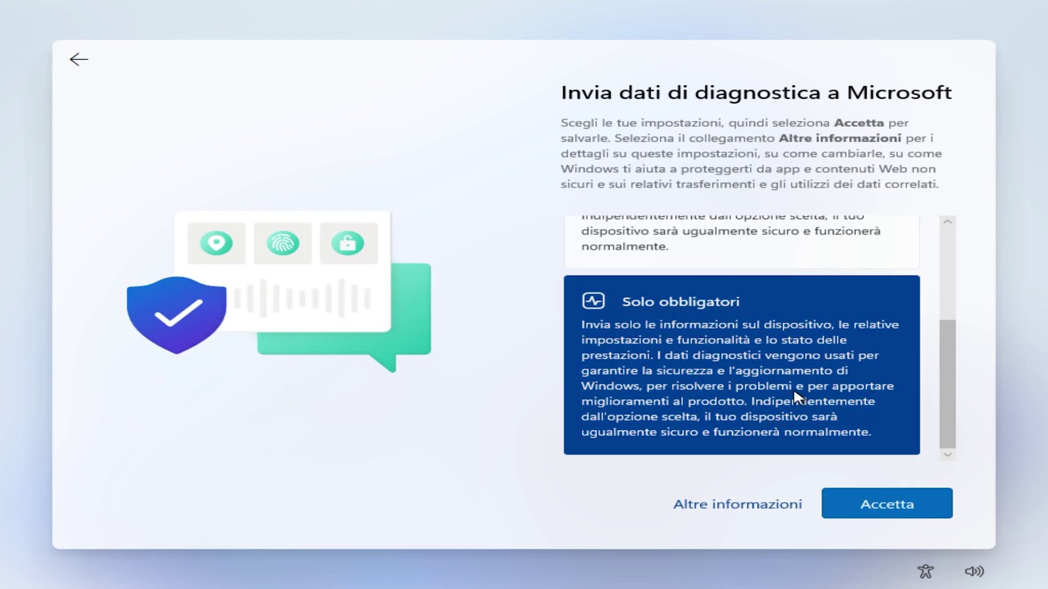
left_click(868, 516)
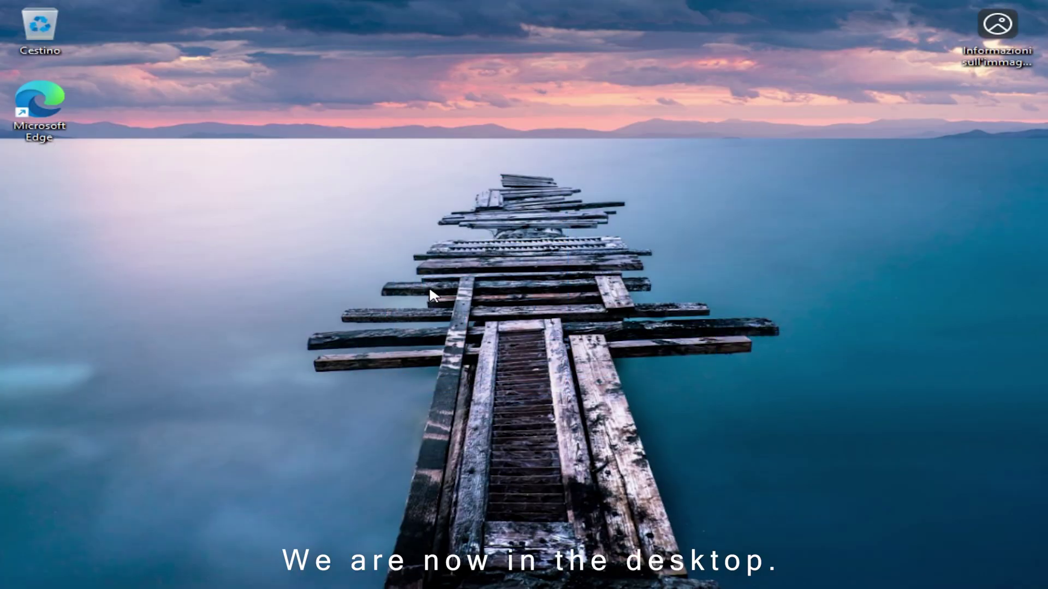
Examine the used and free space in the properties of drive C:, and close the properties and File Explorer.
key("super+e")
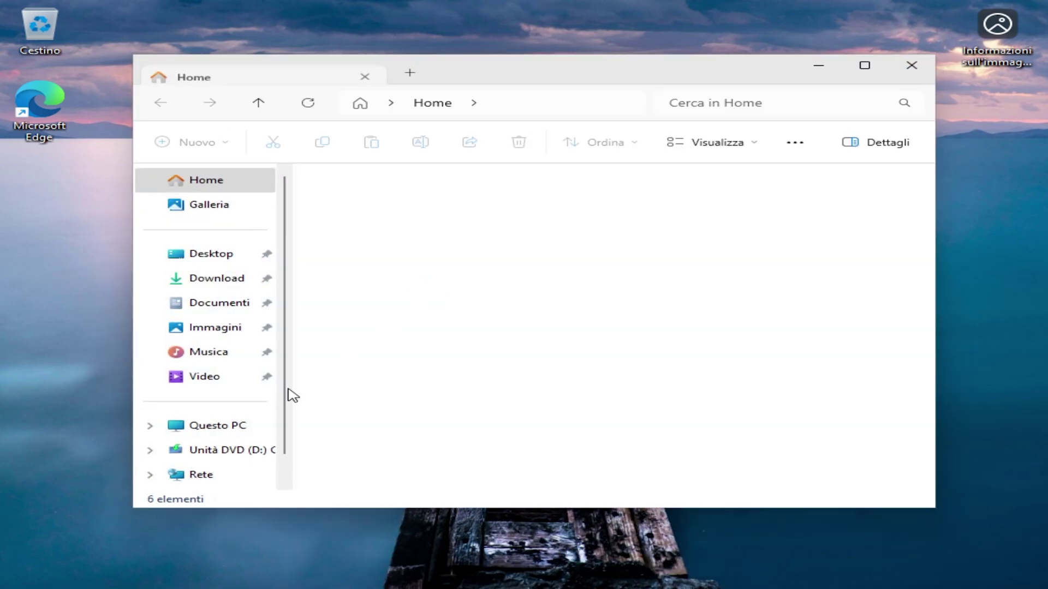
left_click(243, 429)
right_click(402, 222)
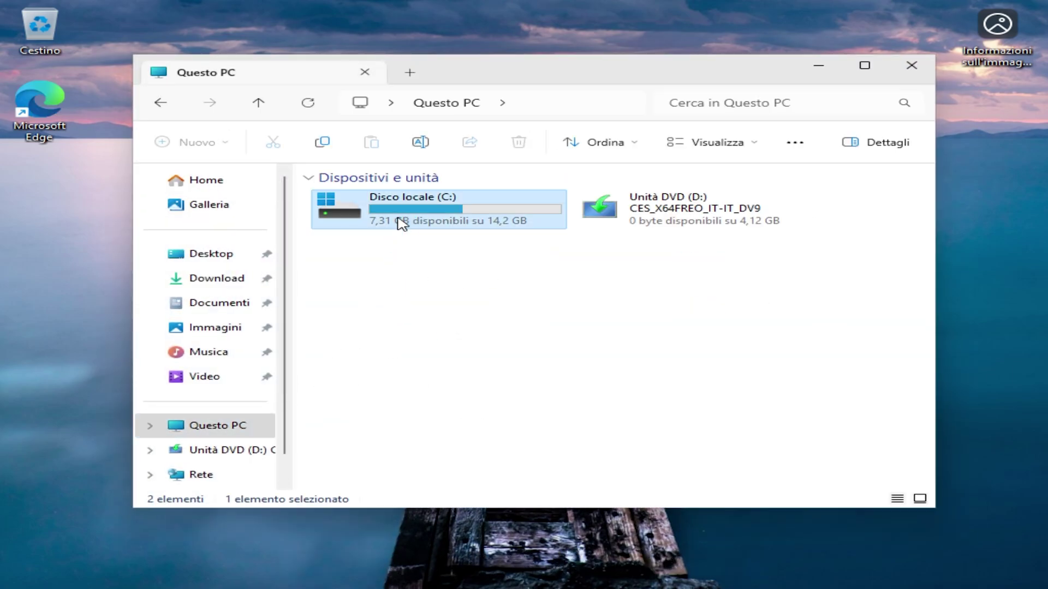
left_click(466, 456)
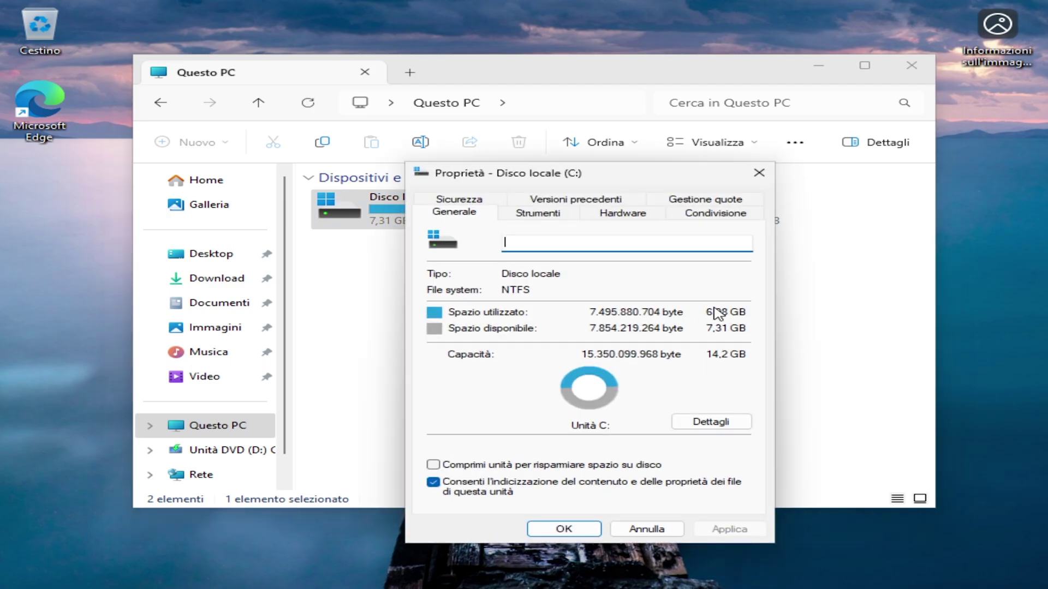
left_click(652, 528)
left_click_drag(461, 257, 439, 215)
left_click_drag(461, 382, 682, 325)
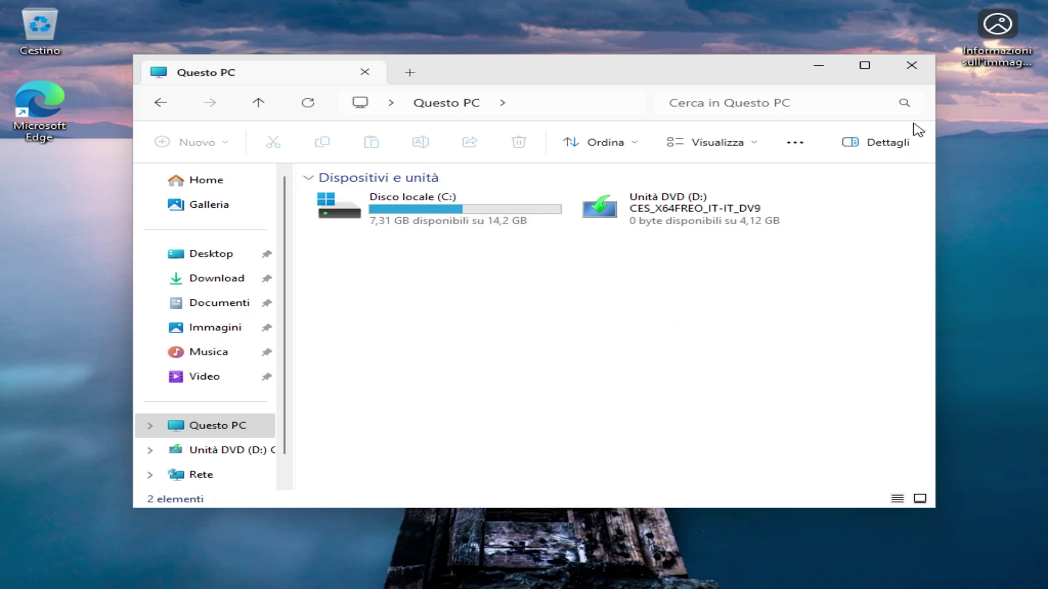
left_click(912, 68)
mouse_move(837, 63)
left_mouse_down()
mouse_move(410, 358)
mouse_move(644, 200)
left_mouse_up()
left_click_drag(648, 165, 325, 388)
View the list of installed apps in the maximized Windows settings, and close the settings.
key("super+i")
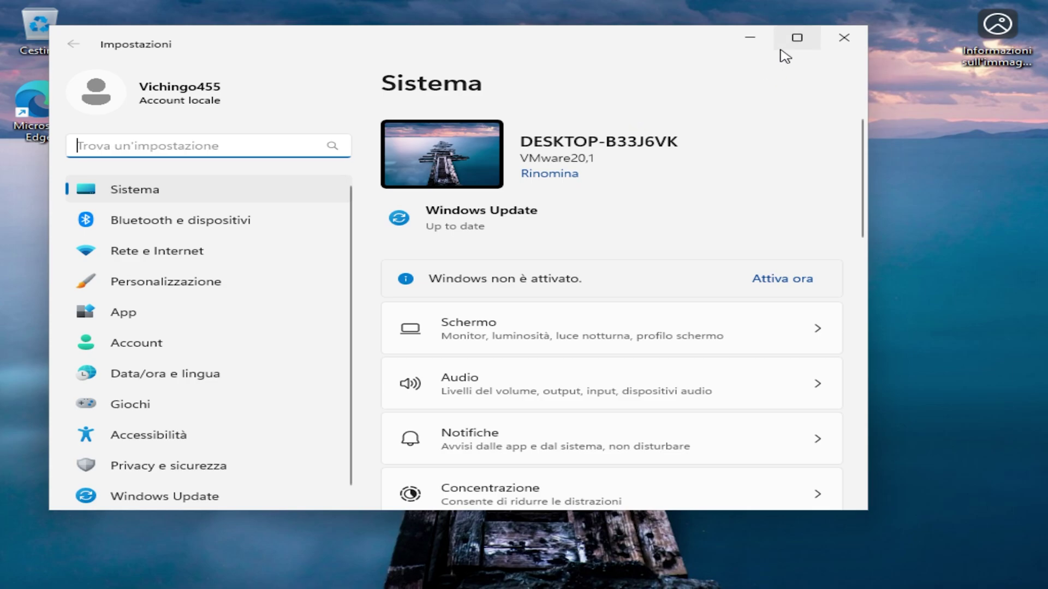
left_click(797, 38)
left_click(226, 290)
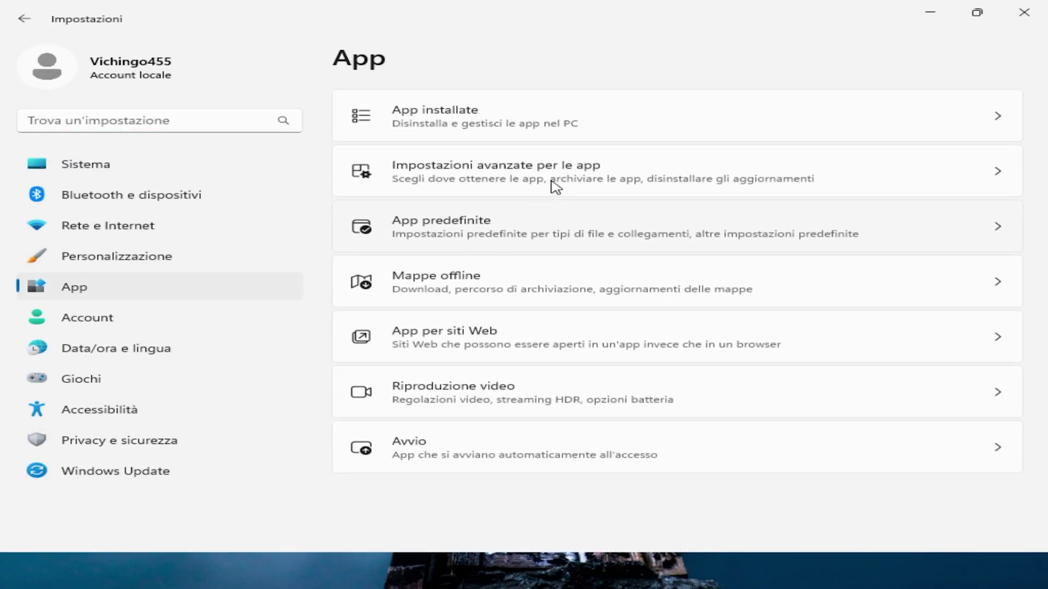
left_click(491, 112)
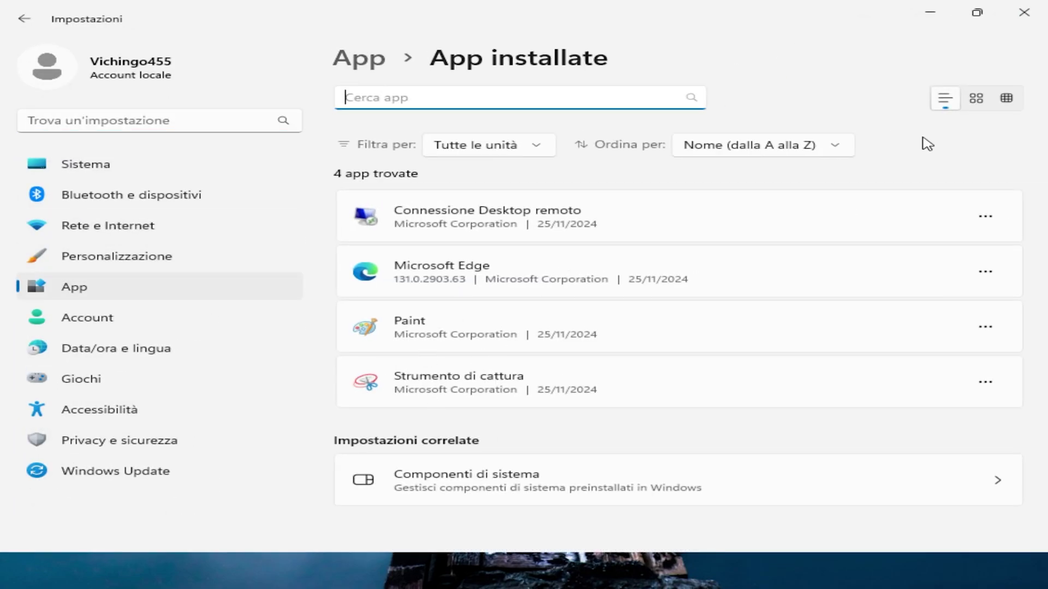
left_click(1024, 12)
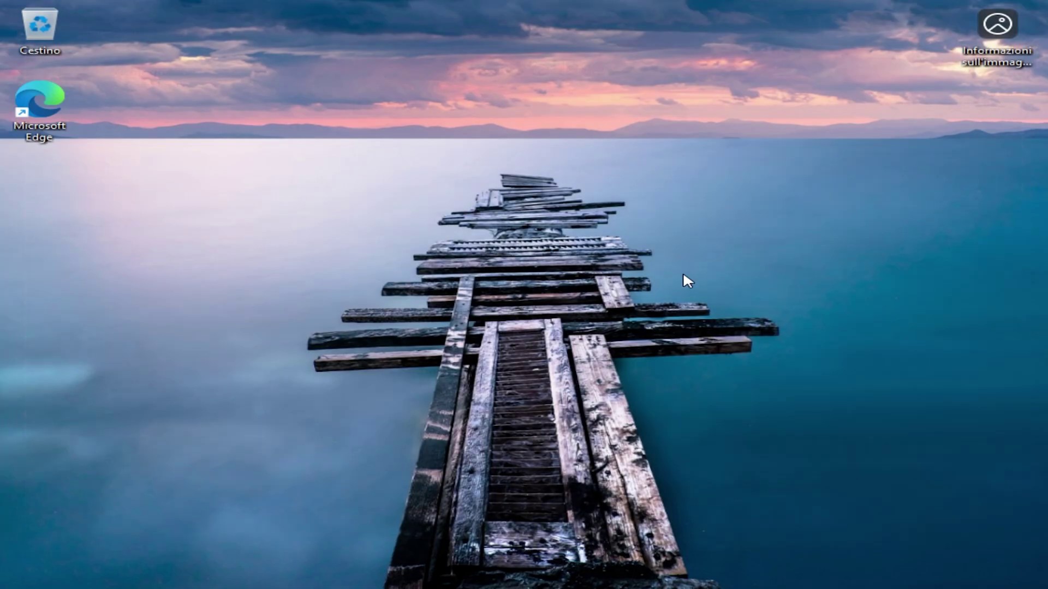
Connect the VMware Tools installer CD to the virtual machine and stop its message from appearing again.
mouse_move(306, 4)
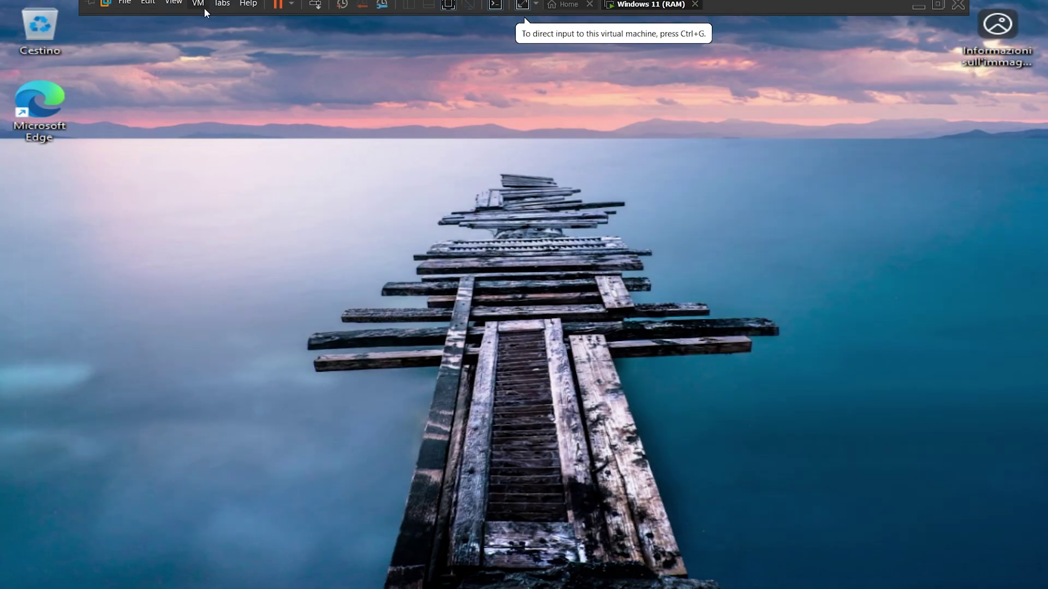
left_click(198, 9)
left_click(252, 164)
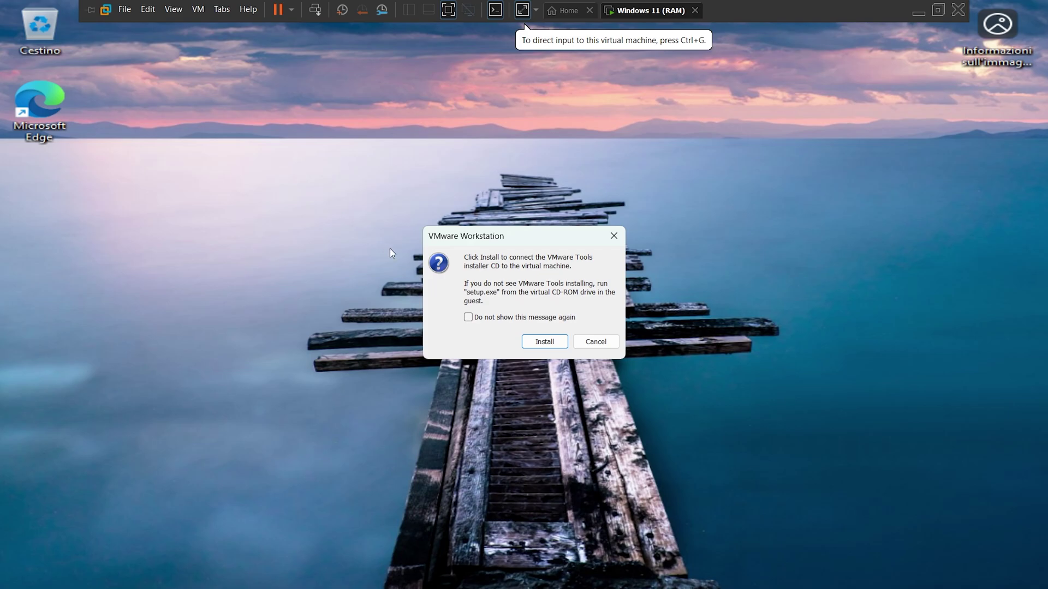
left_click(494, 321)
left_click(534, 342)
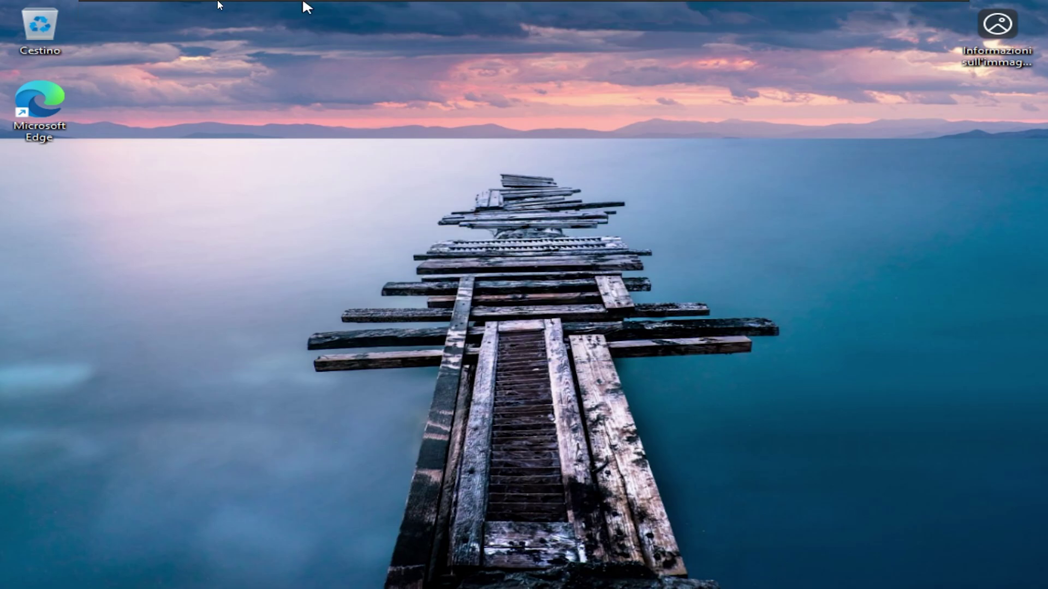
Switch the virtual machine back to Exclusive mode.
mouse_move(219, 5)
left_click(173, 9)
left_click(213, 44)
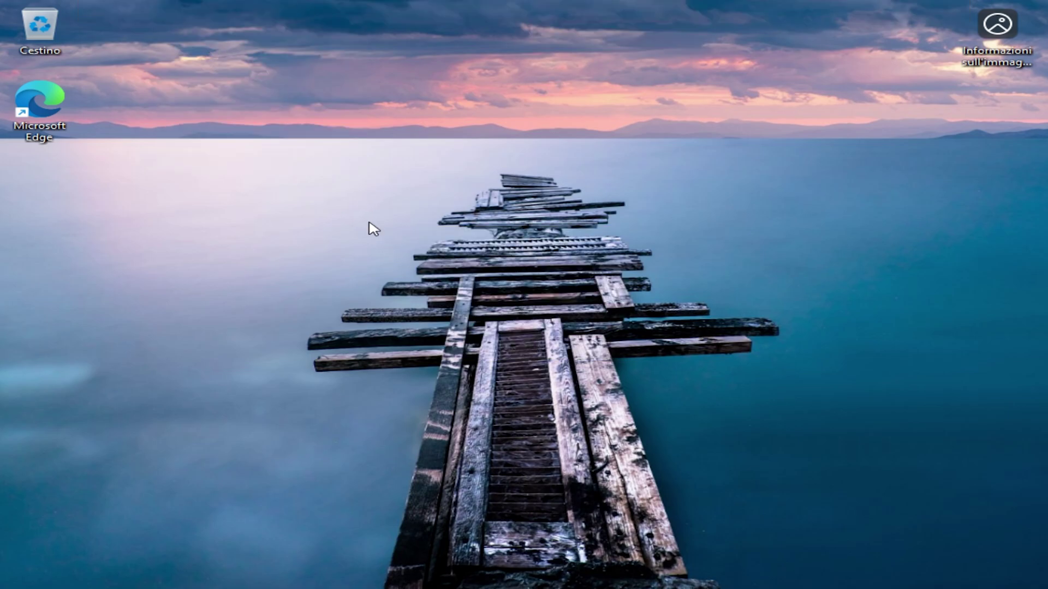
Launch the VMware Tools installer from DVD drive D:, allow it to make changes, and close File Explorer.
key("super+e")
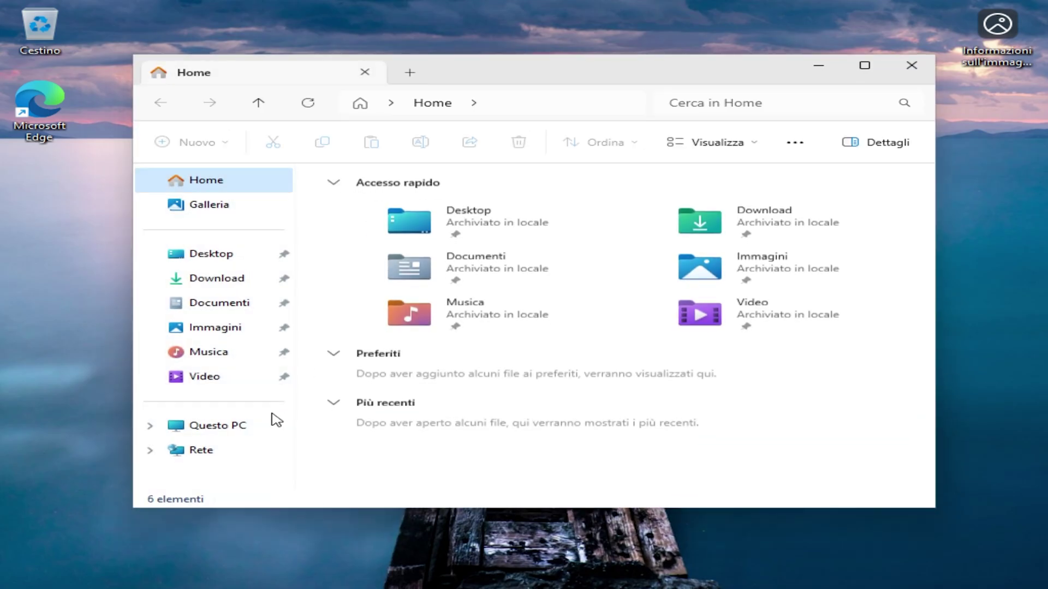
left_click(270, 424)
left_click(674, 200)
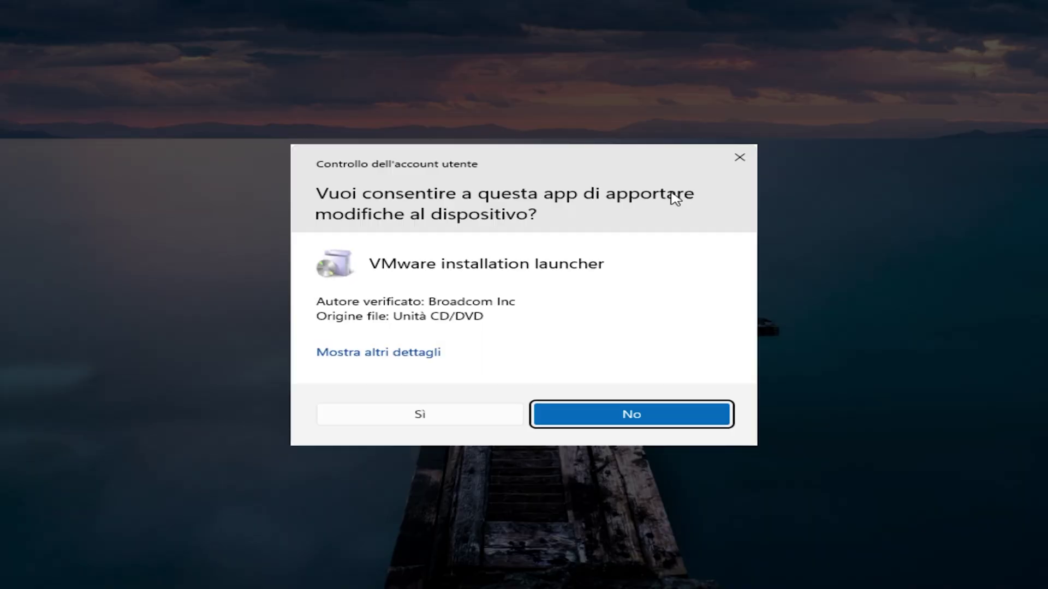
key("Left")
key("Return")
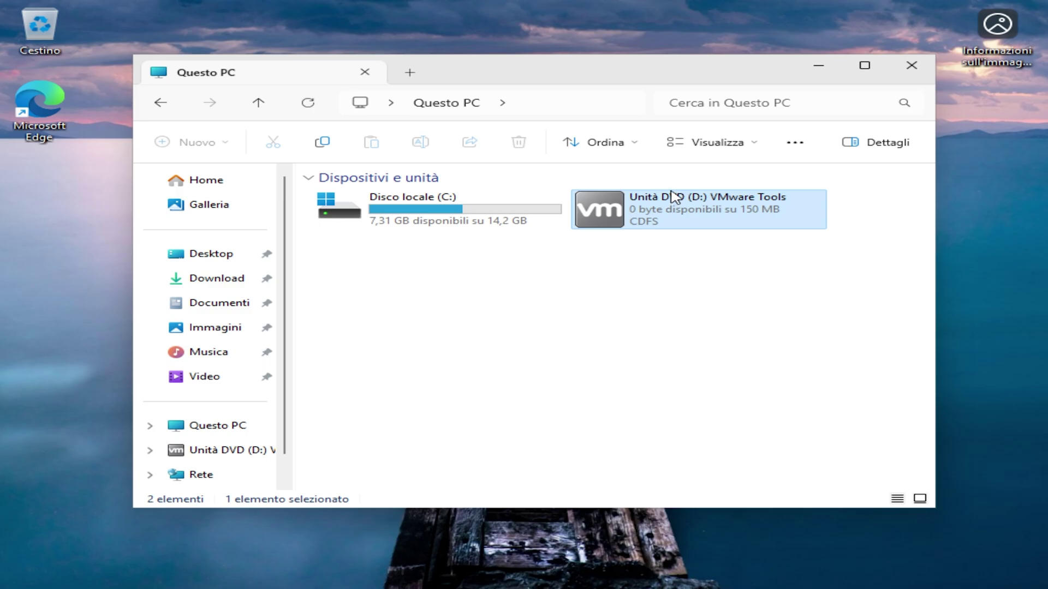
left_click(910, 66)
left_click_drag(823, 118, 642, 189)
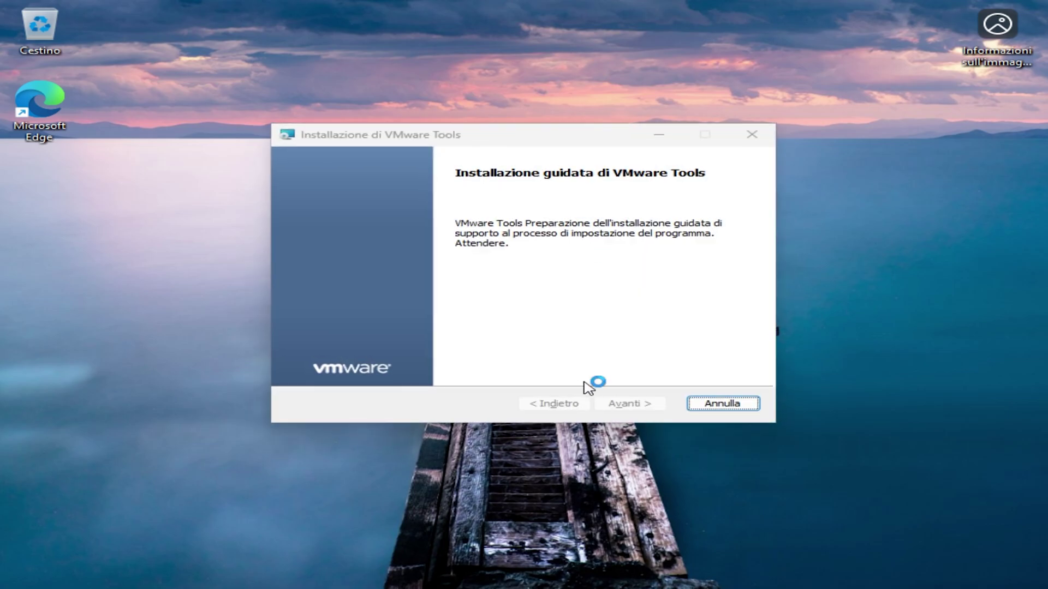
View the CPU performance graph in Task Manager while the installer prepares, and close Task Manager.
key("ctrl+shift+Escape")
left_click(131, 193)
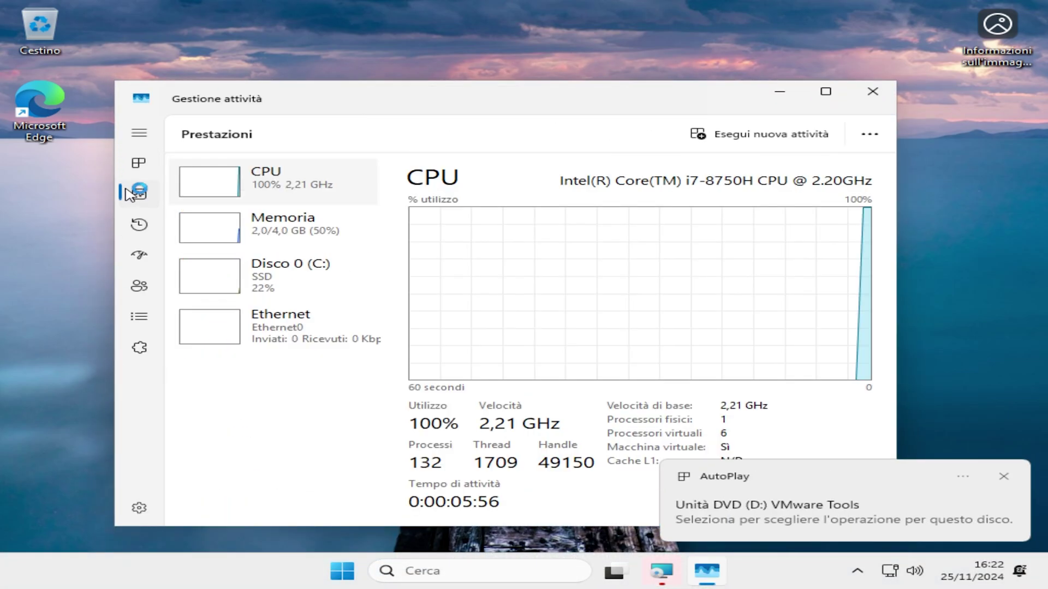
left_click(873, 91)
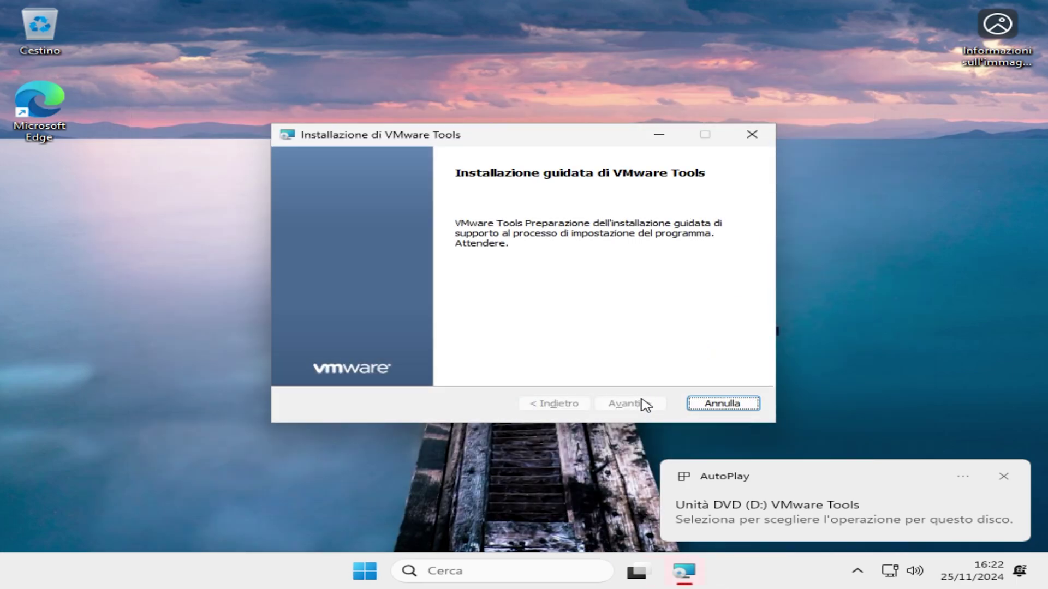
Choose the Tipica installation type and start installing VMware Tools.
left_click(626, 403)
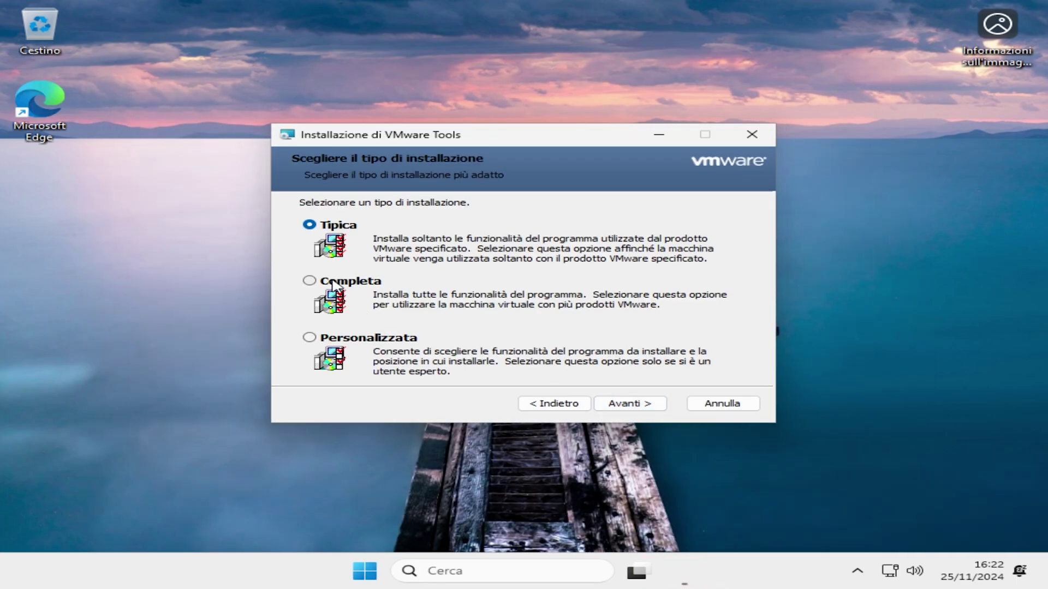
left_click(612, 404)
left_click(620, 404)
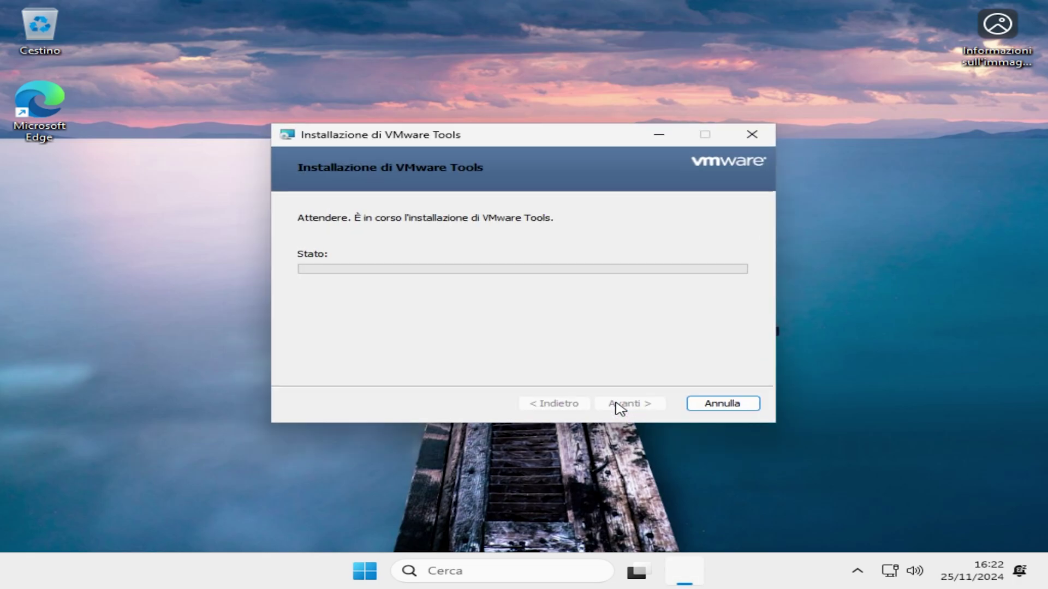
Examine CPU performance in Task Manager during the installation, and sort the processes by CPU usage and by name.
right_click(284, 587)
left_click(321, 517)
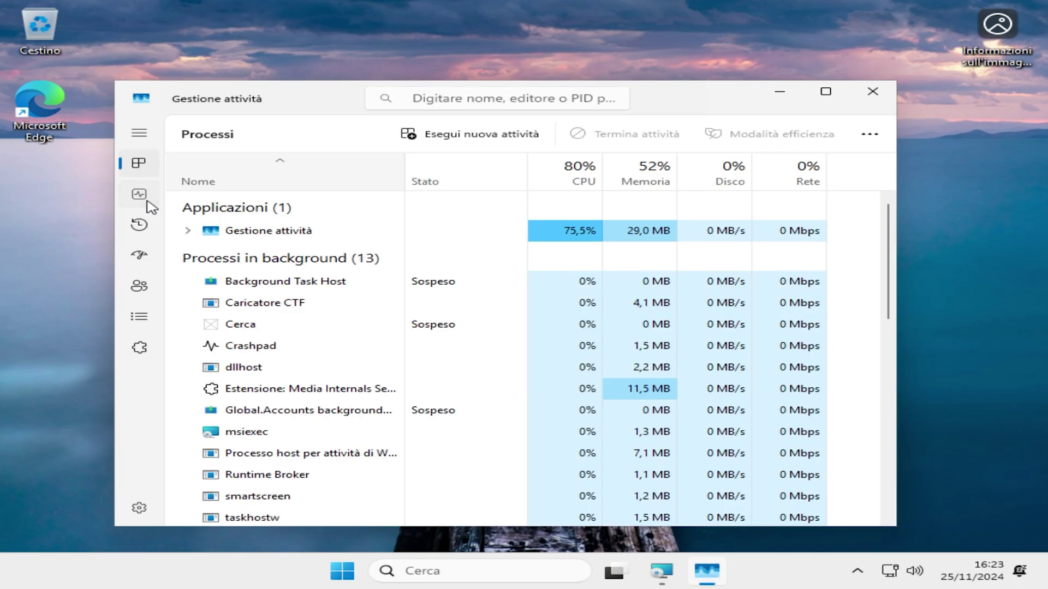
left_click(149, 206)
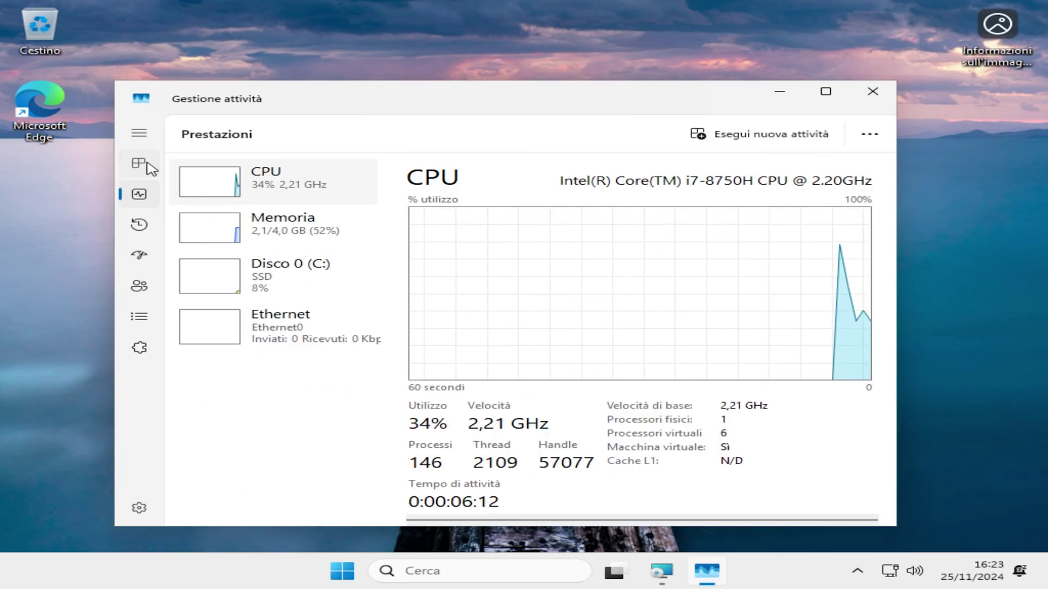
left_click(578, 180)
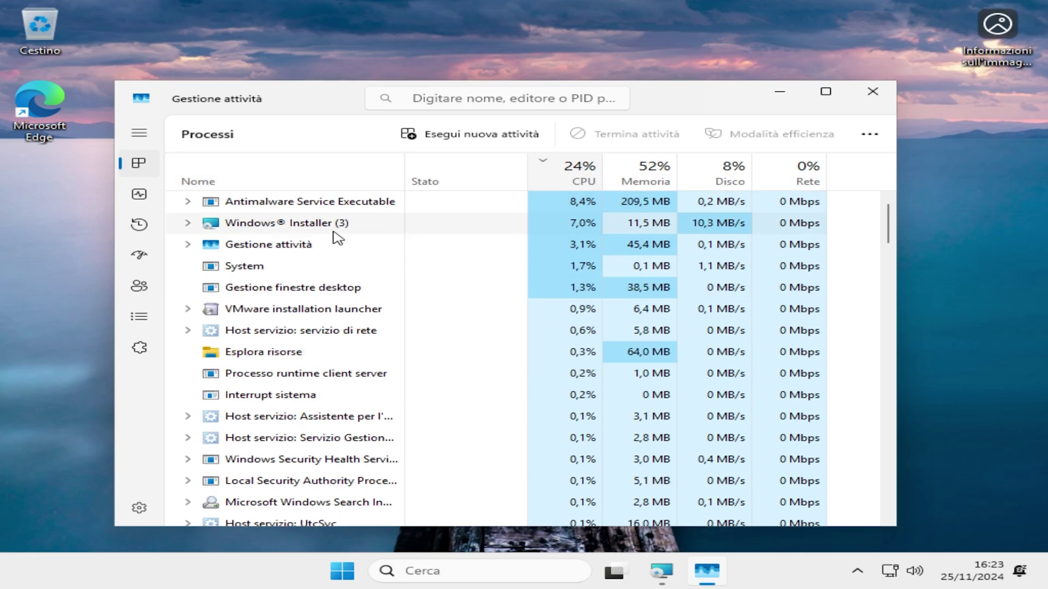
left_click(253, 170)
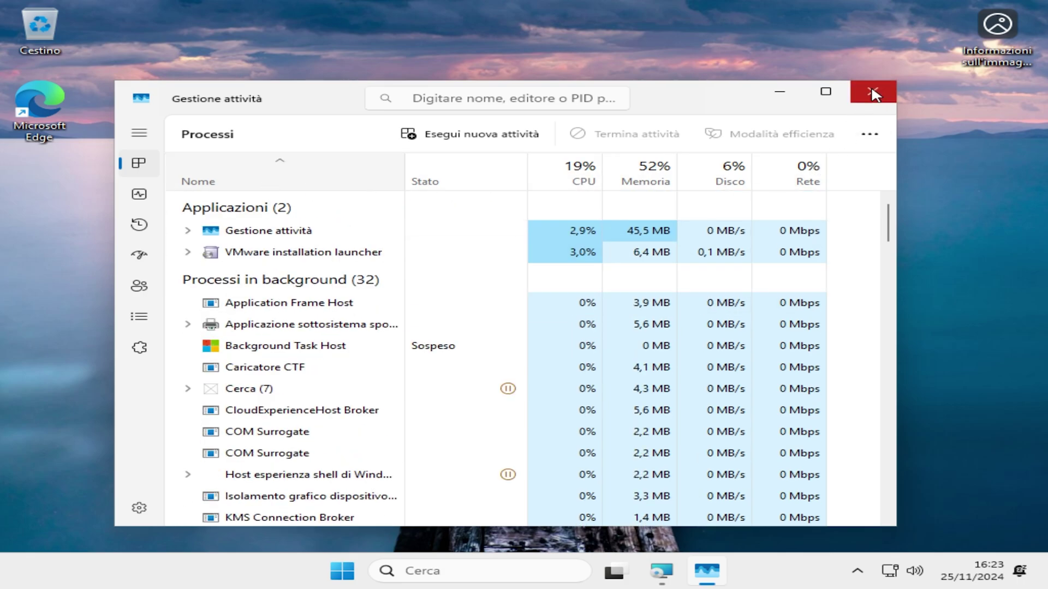
Reopen Task Manager, view CPU performance, and sort the processes by CPU usage while VMware Tools installs.
left_click(872, 93)
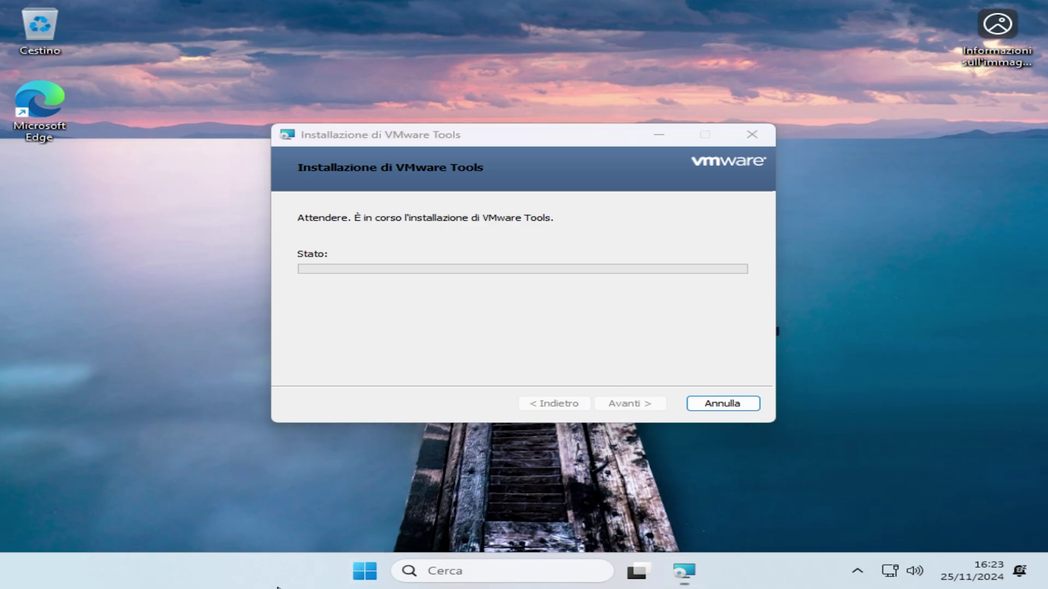
right_click(281, 571)
left_click(293, 511)
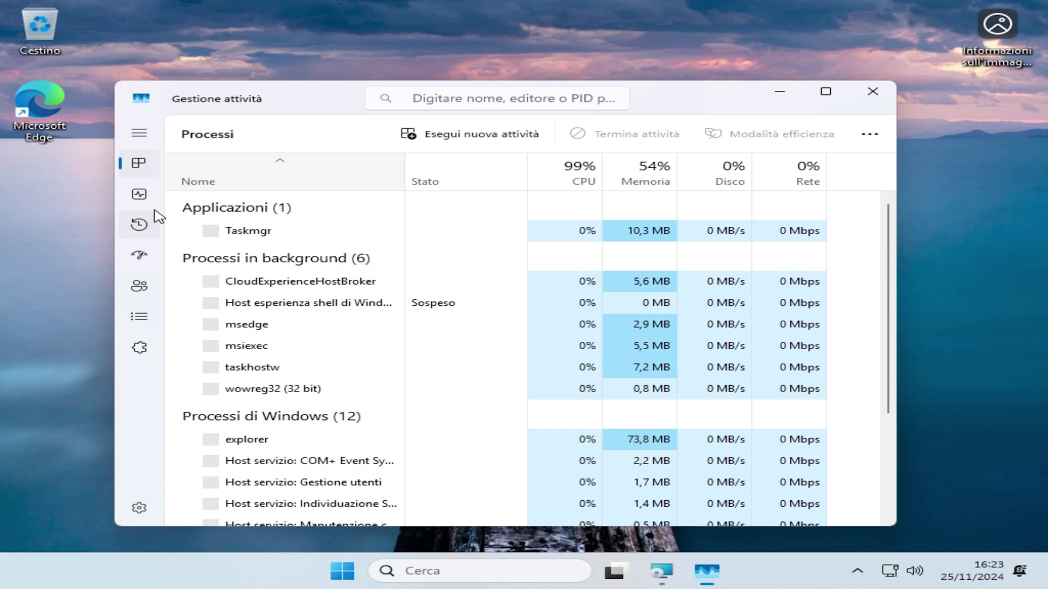
left_click(139, 194)
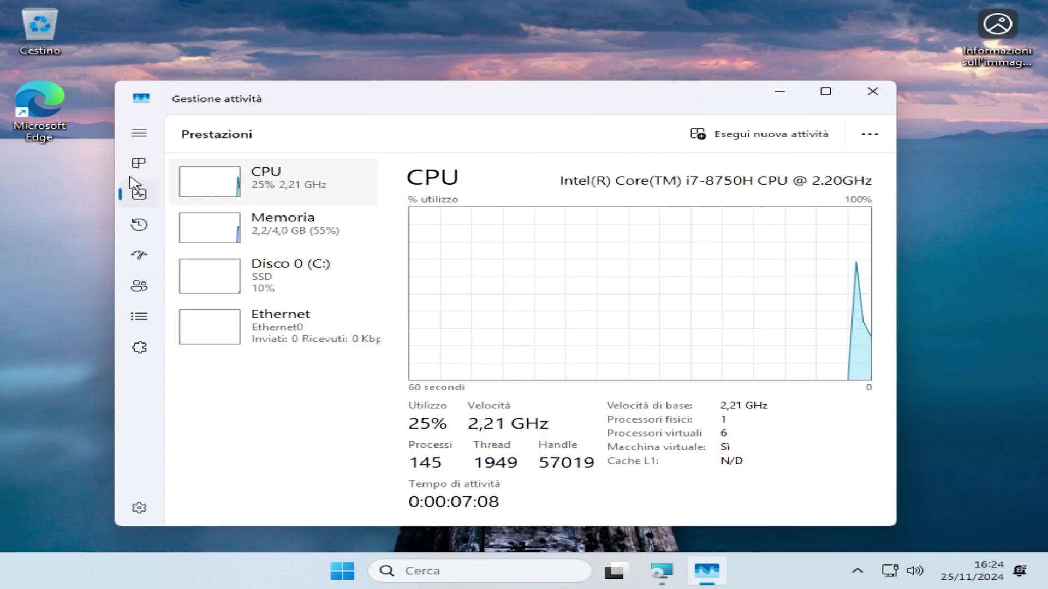
left_click(139, 163)
left_click(567, 172)
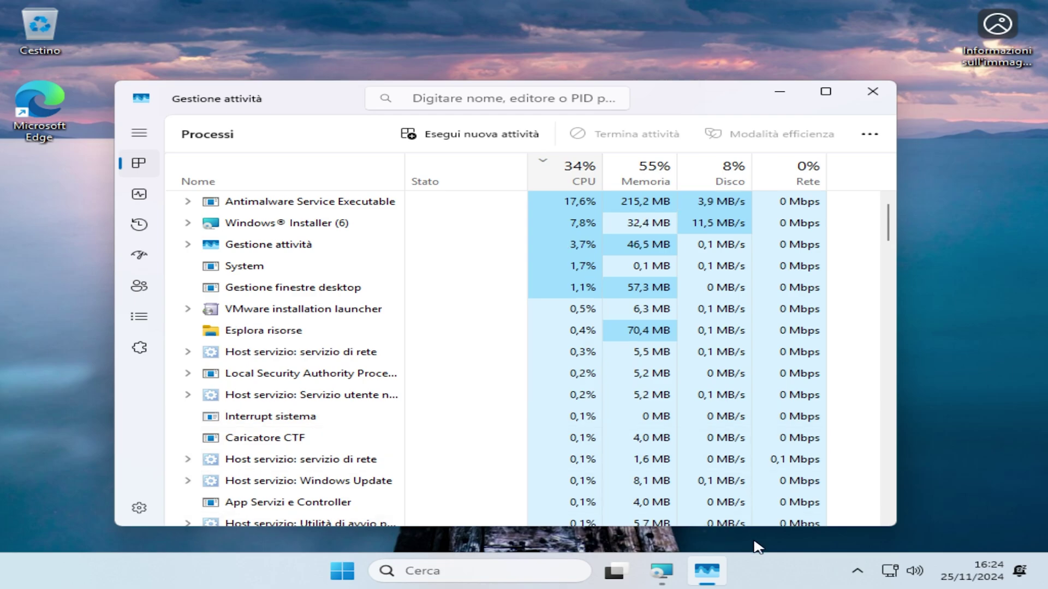
left_click(857, 571)
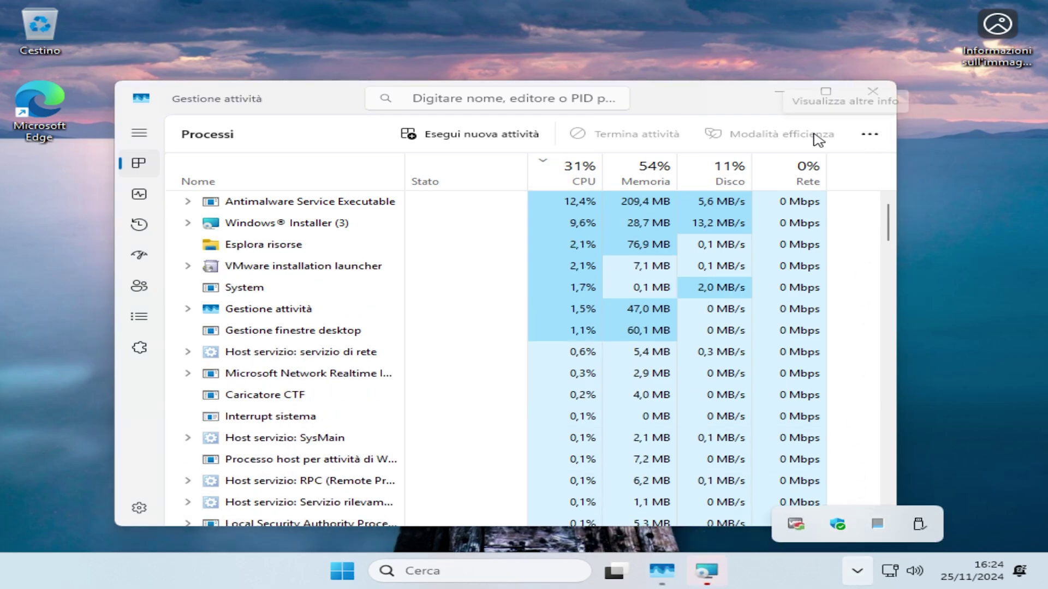
left_click(788, 481)
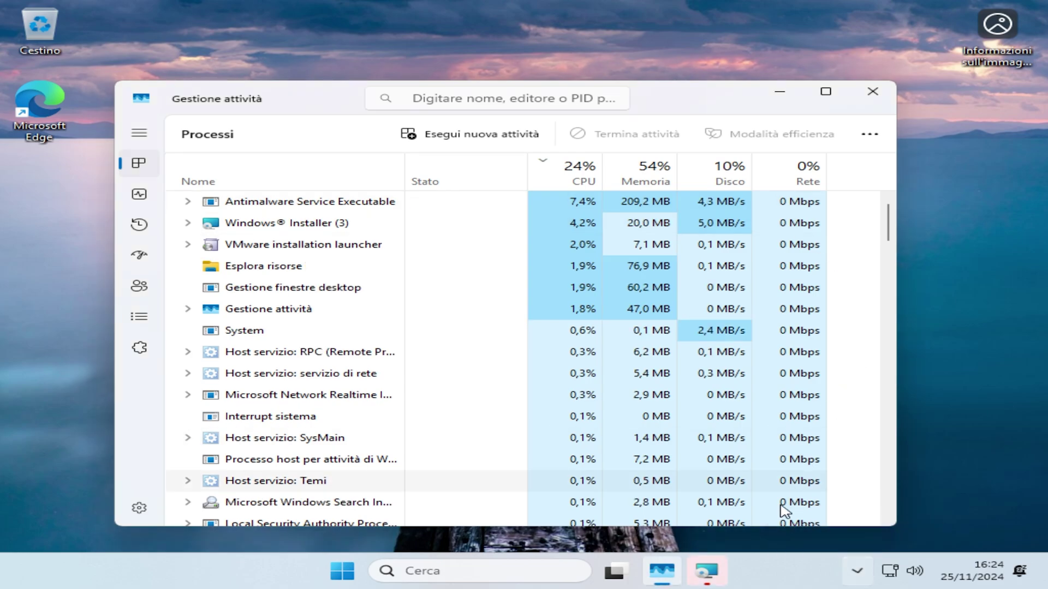
Finish the VMware Tools installation and agree to restart the system immediately.
left_click(708, 571)
left_click(604, 432)
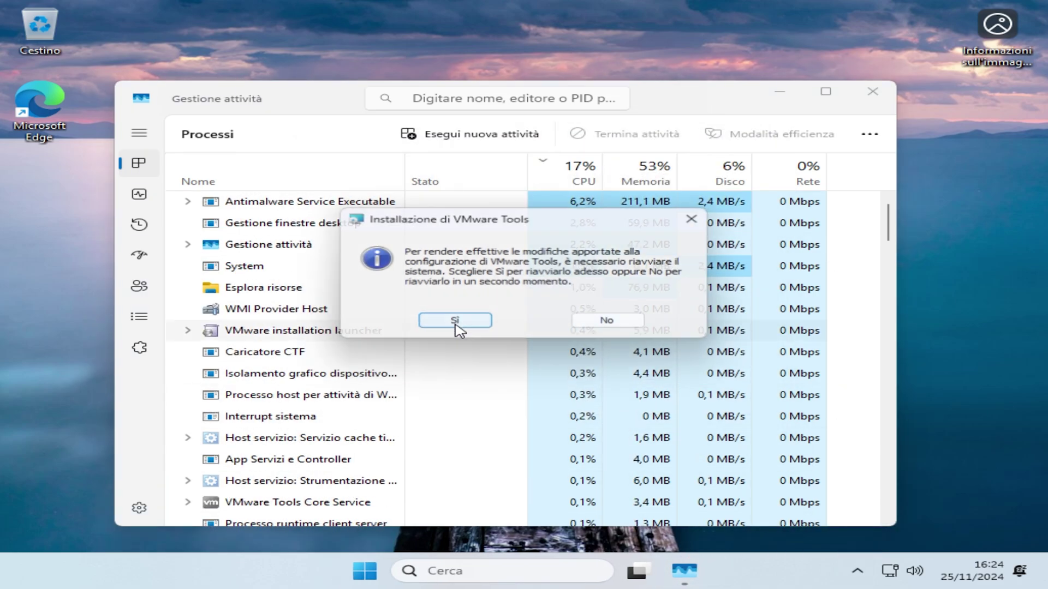
left_click(456, 323)
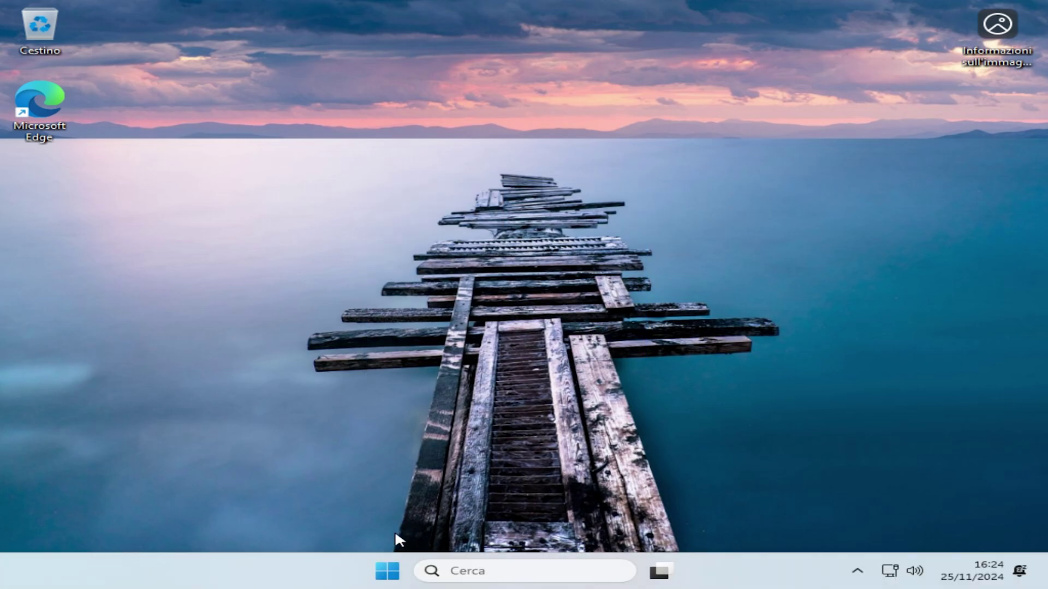
Open the desktop's display settings after the restart.
left_click(384, 567)
left_click(938, 303)
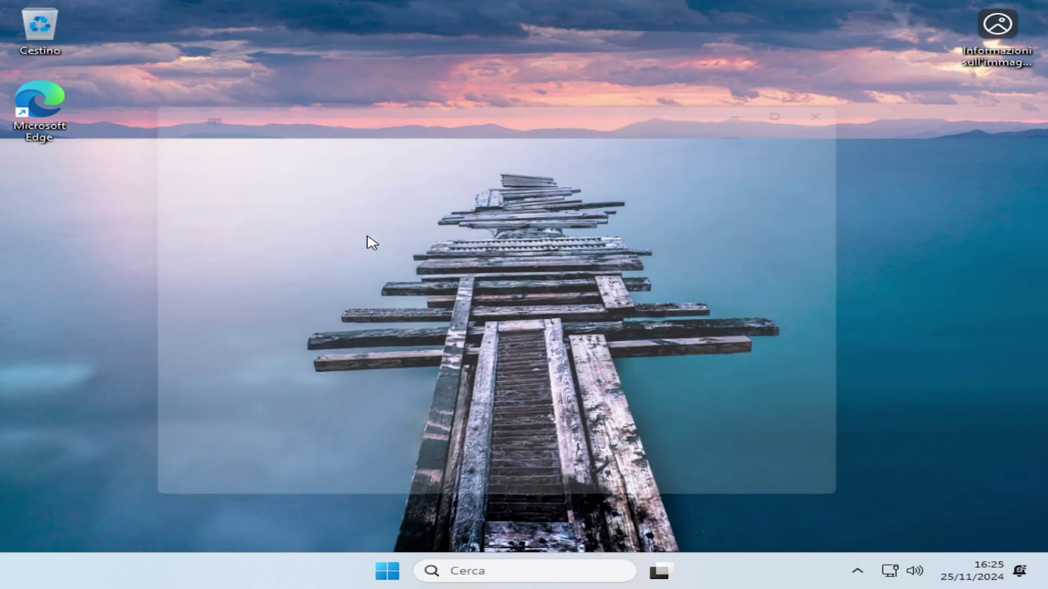
right_click(365, 239)
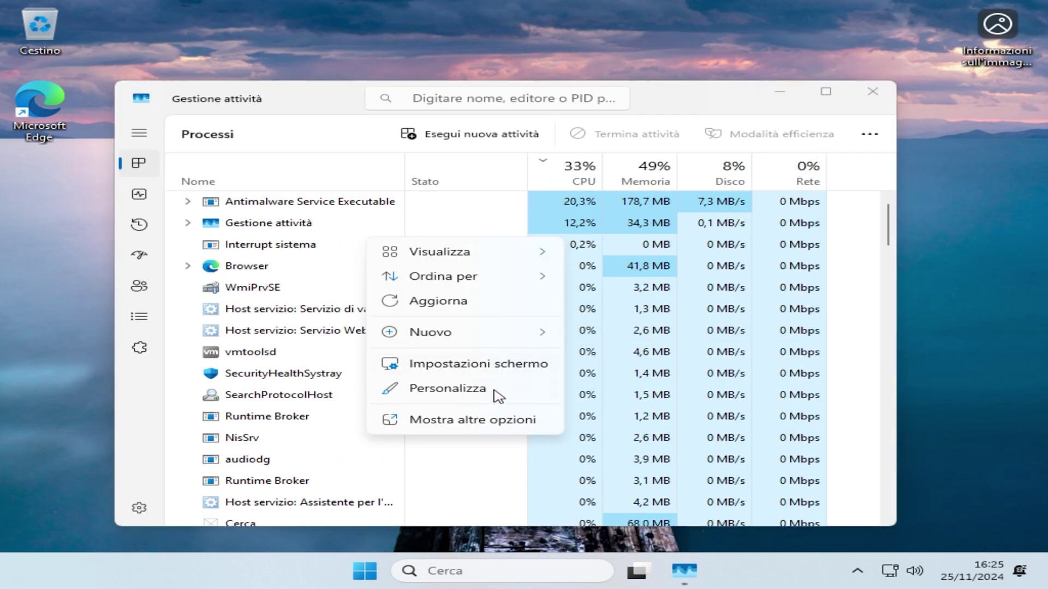
left_click(479, 365)
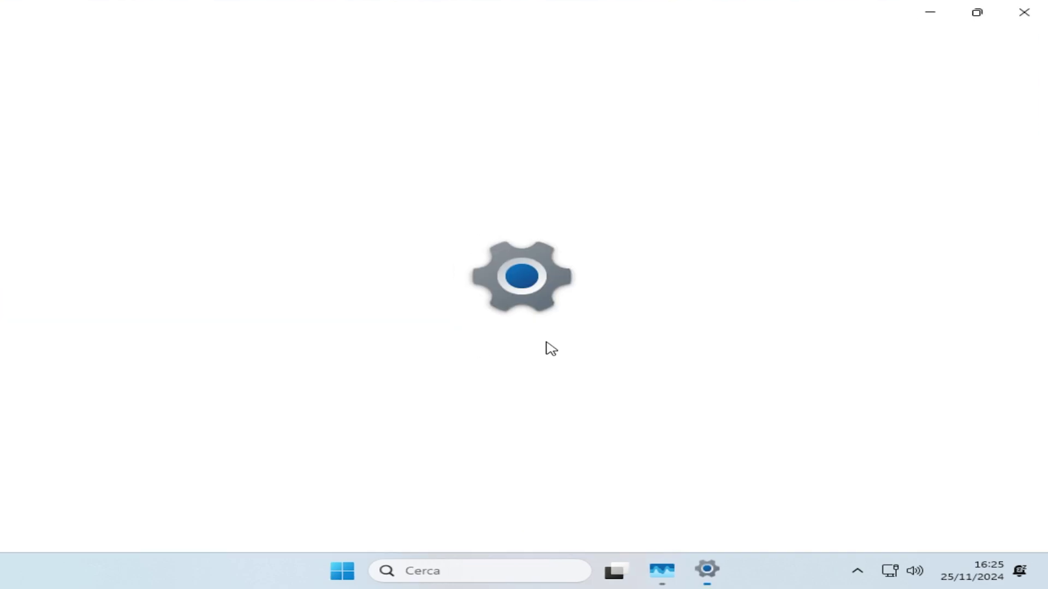
View the CPU performance graph in Task Manager and minimise its window.
left_click(662, 571)
left_click(140, 195)
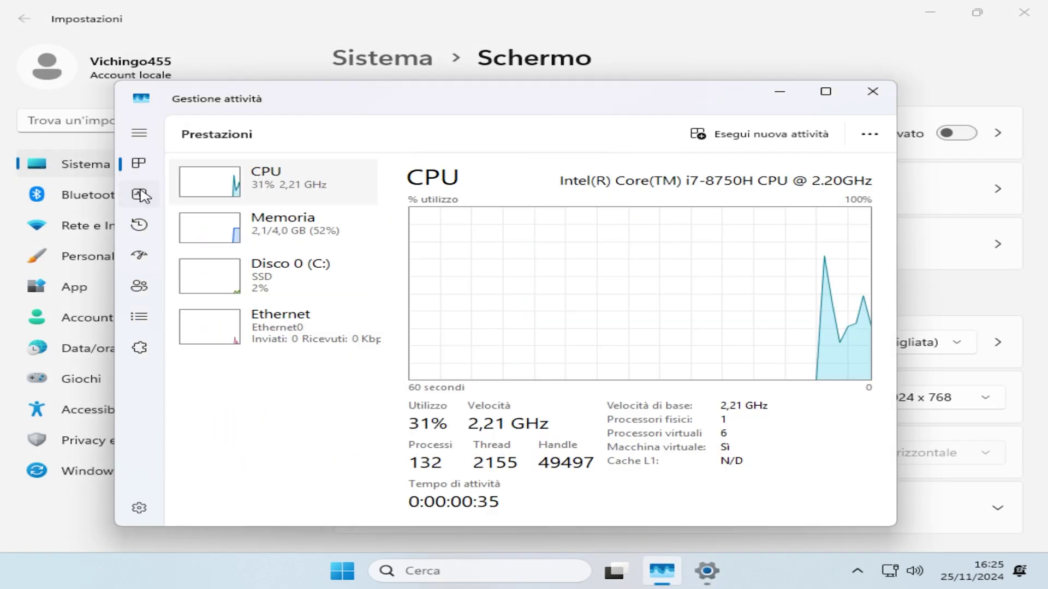
left_click(780, 98)
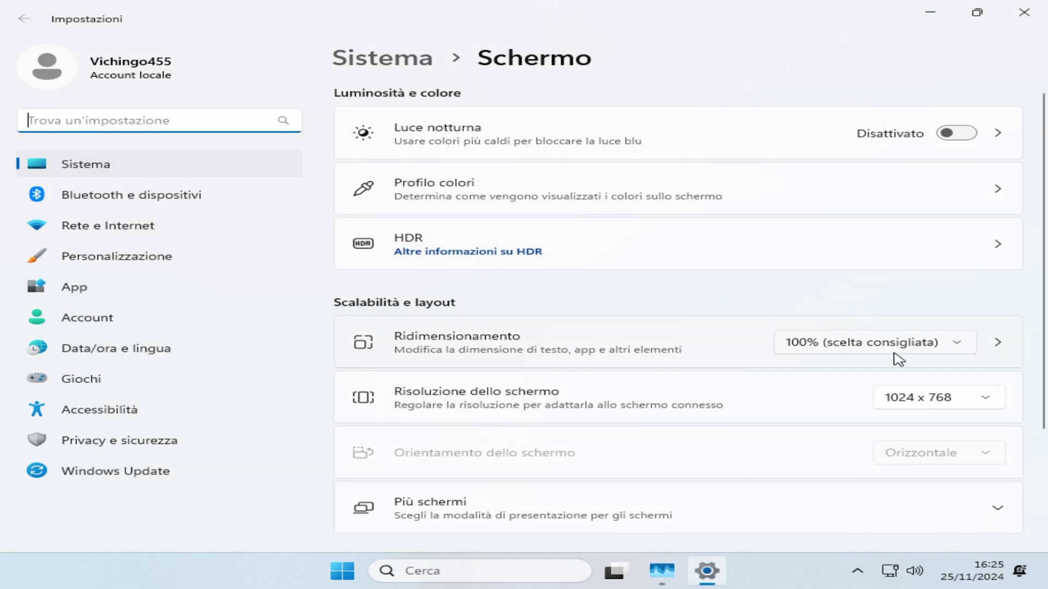
Set the screen resolution to 1920 x 1080 and keep the changes.
left_click(900, 344)
left_click(942, 398)
left_click(944, 401)
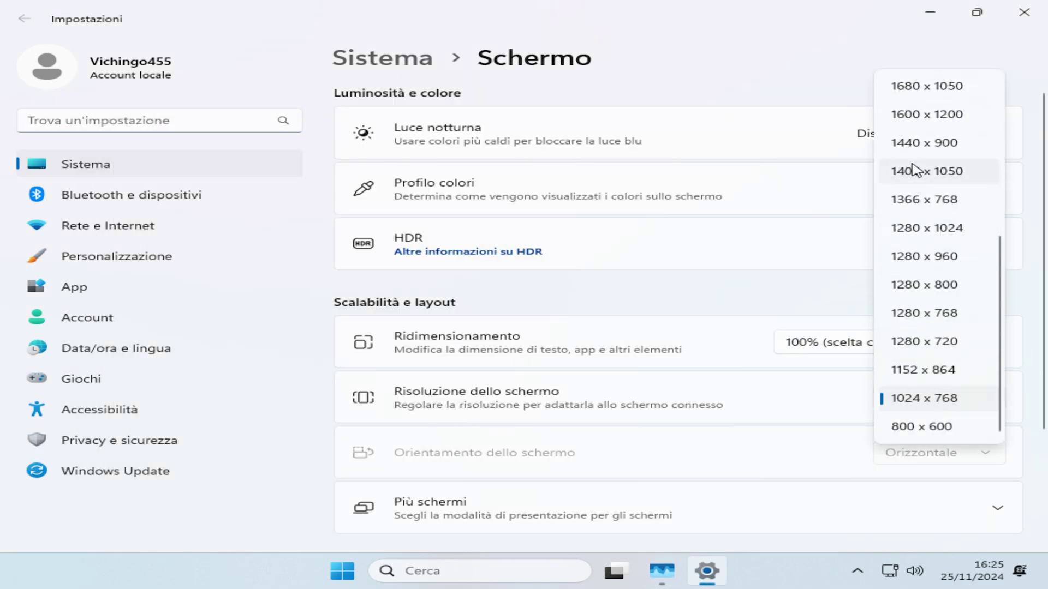
scroll(927, 120, "up", 5)
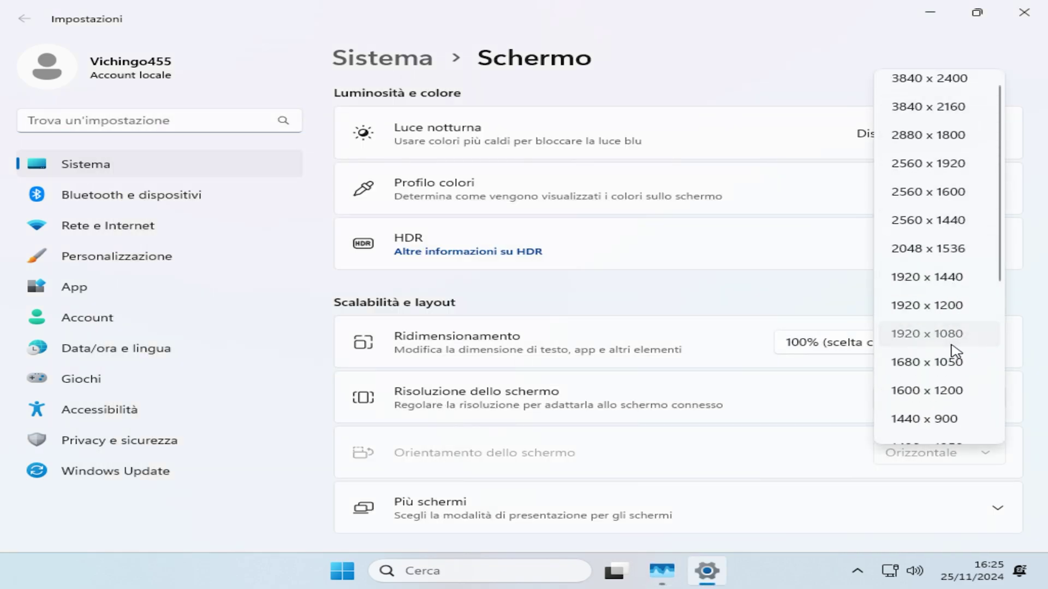
left_click(933, 334)
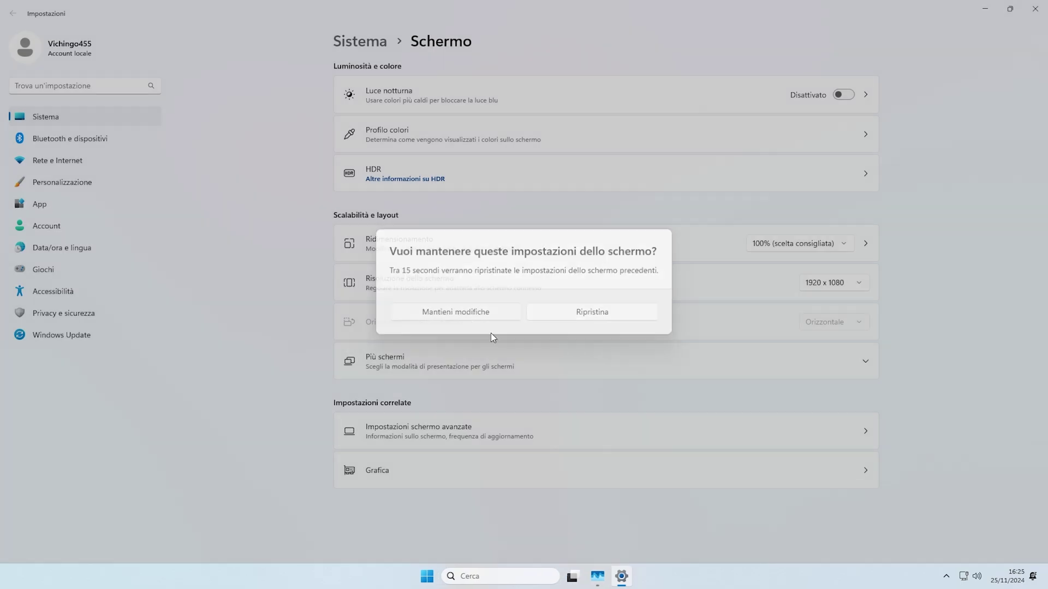
left_click(480, 315)
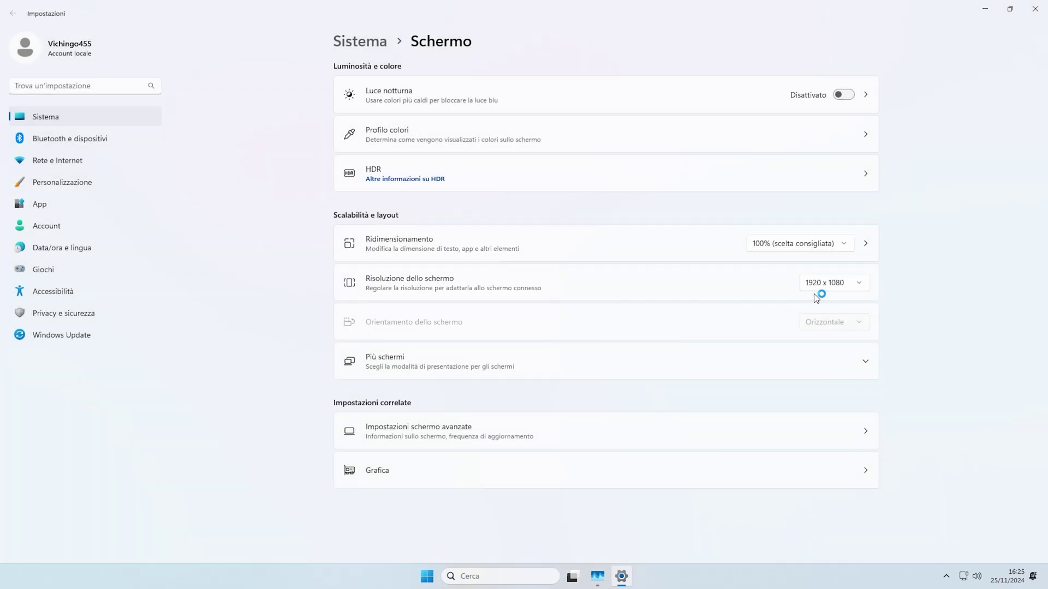
View the available display scaling options and close Settings.
left_click(774, 243)
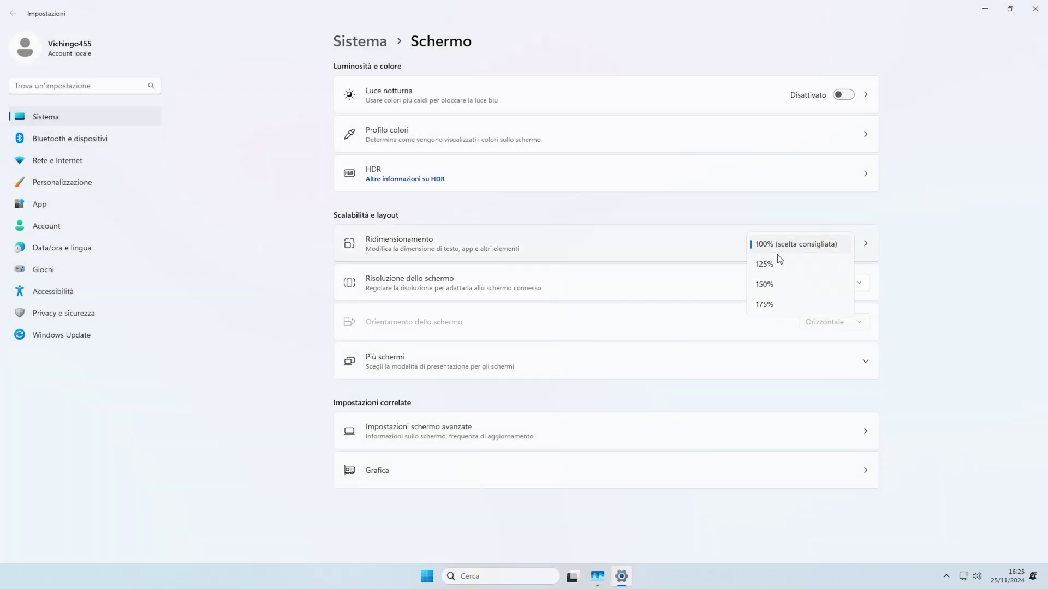
left_click(1035, 9)
left_click(1035, 9)
Examine the memory, CPU and Disk 0 (C:) performance graphs and the process list in Task Manager.
left_click(629, 583)
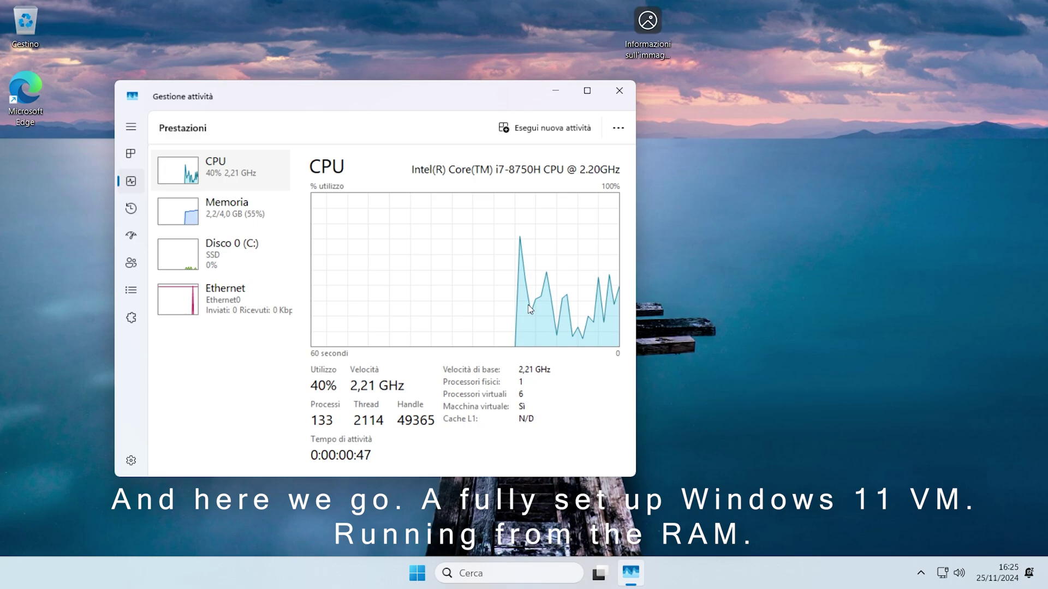
left_click(248, 217)
left_click(245, 245)
left_click(248, 217)
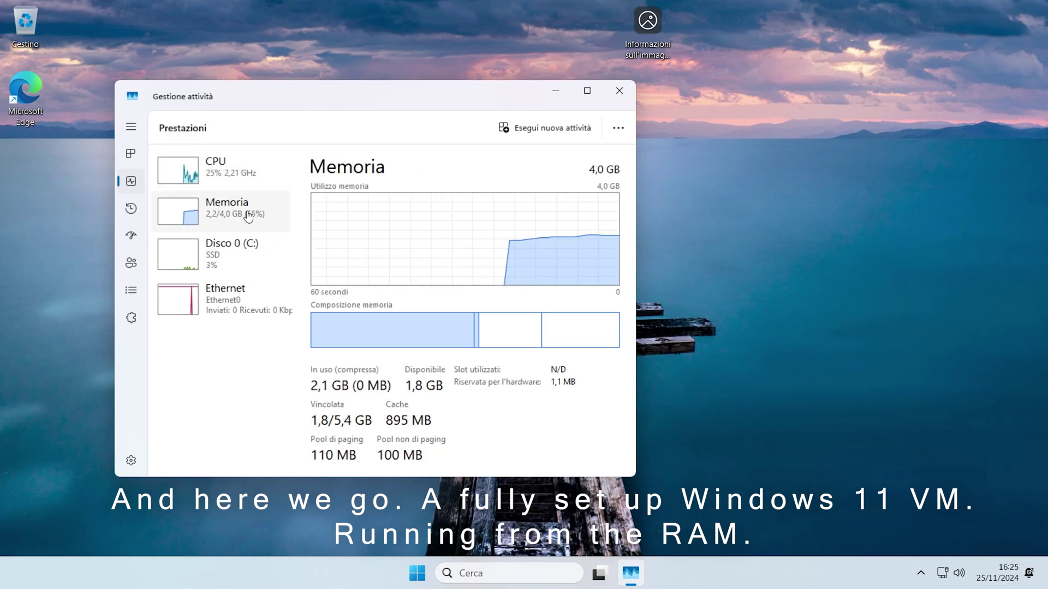
left_click(213, 172)
left_click(123, 159)
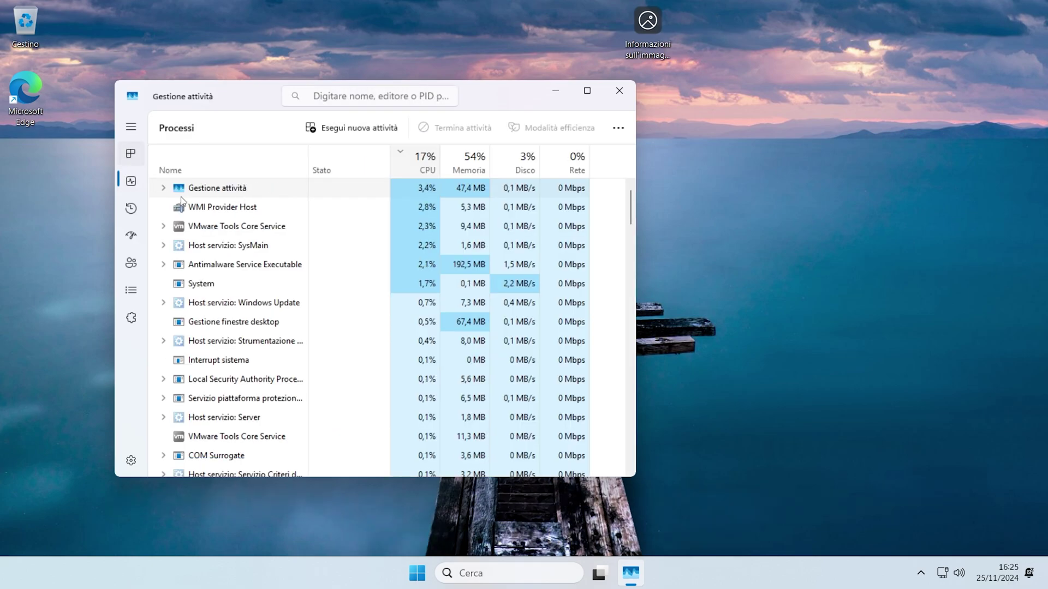
left_click(124, 185)
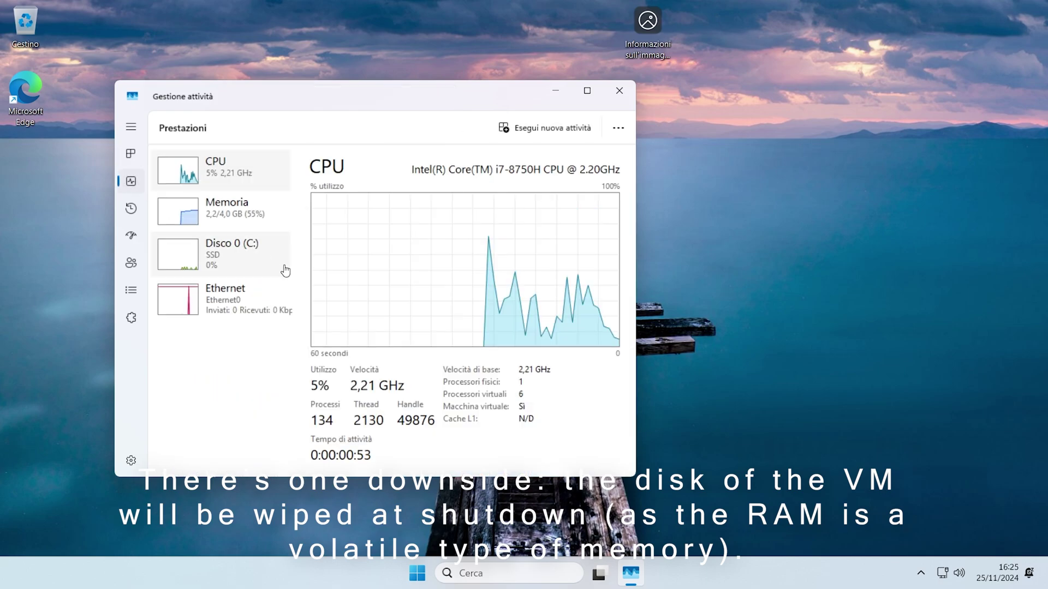
left_click(281, 268)
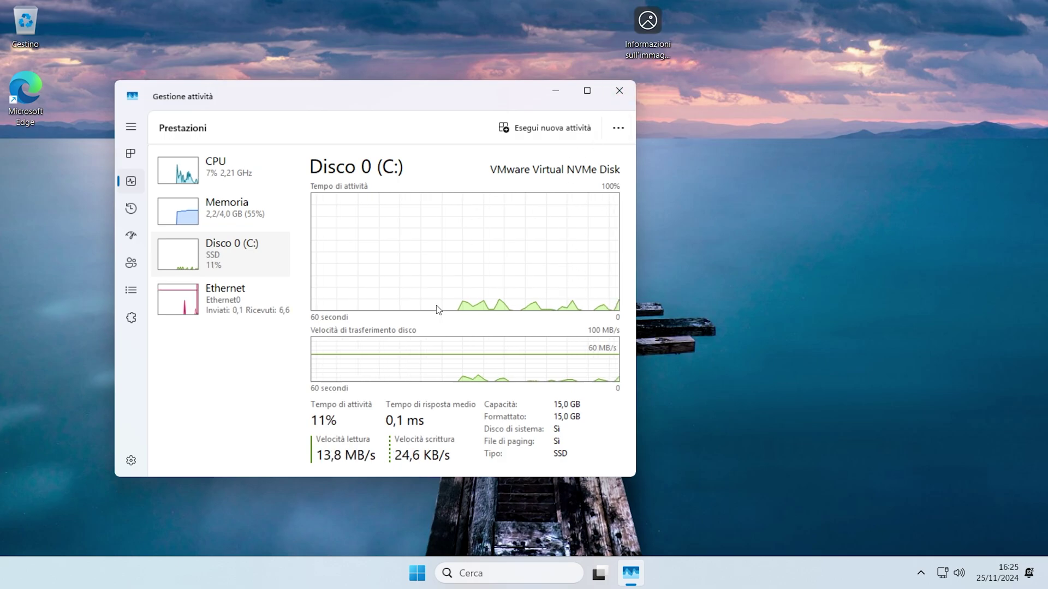
View the Start menu, and show the drives under Questo PC in File Explorer.
left_click(416, 573)
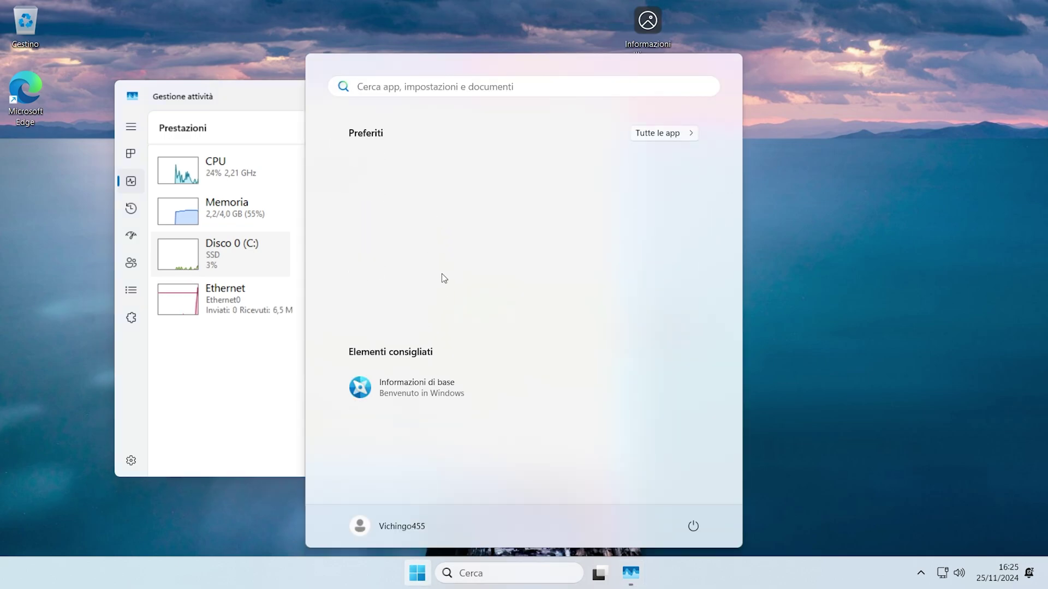
left_click(897, 299)
key("super+e")
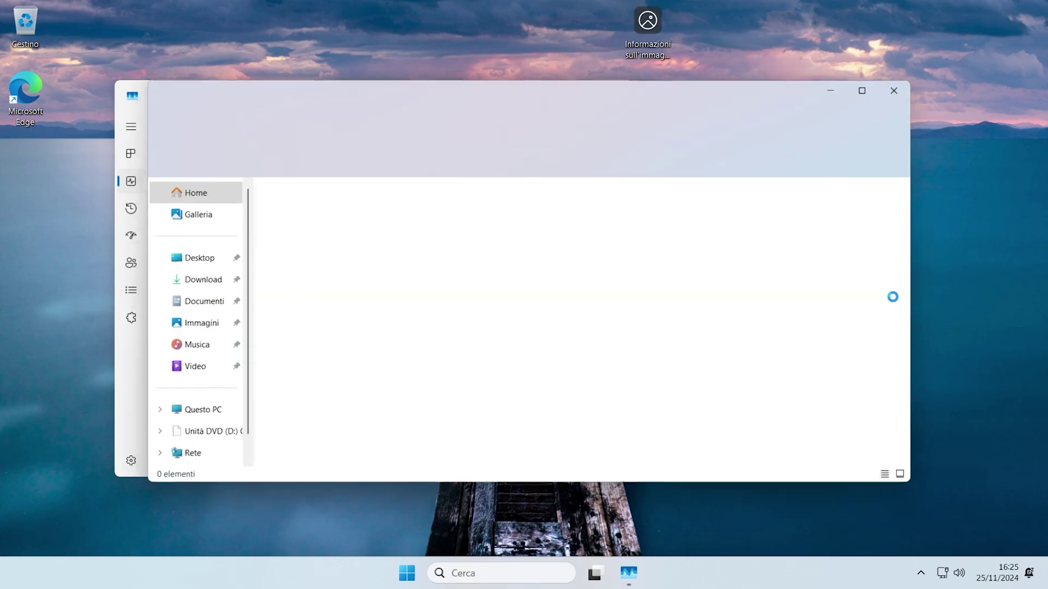
left_click(202, 411)
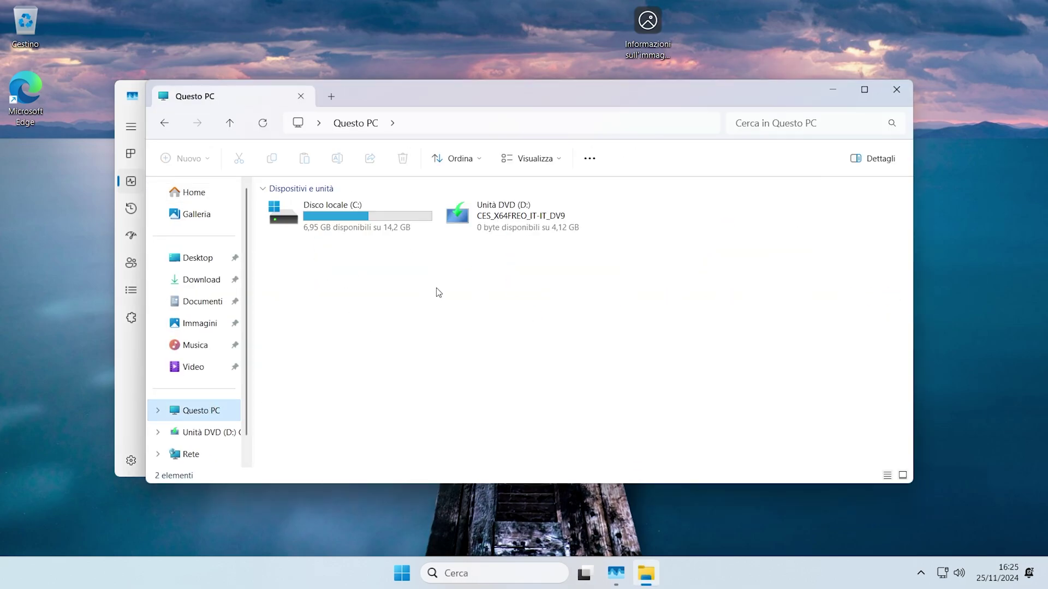
View the properties of Disco locale (C:) to check its used and free space, and close File Explorer.
double_click(355, 214)
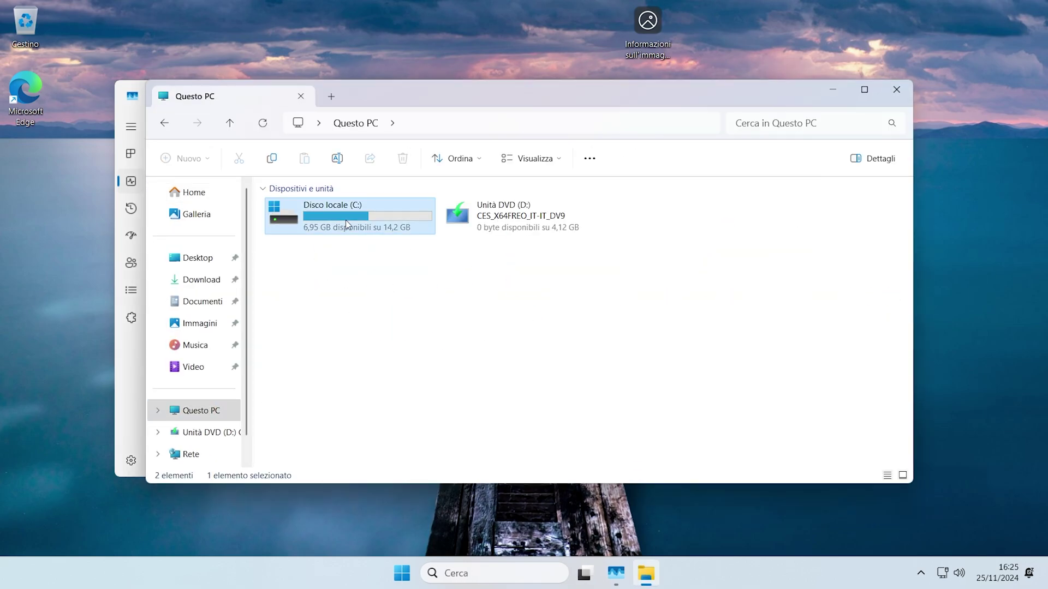
left_click(347, 121)
right_click(288, 234)
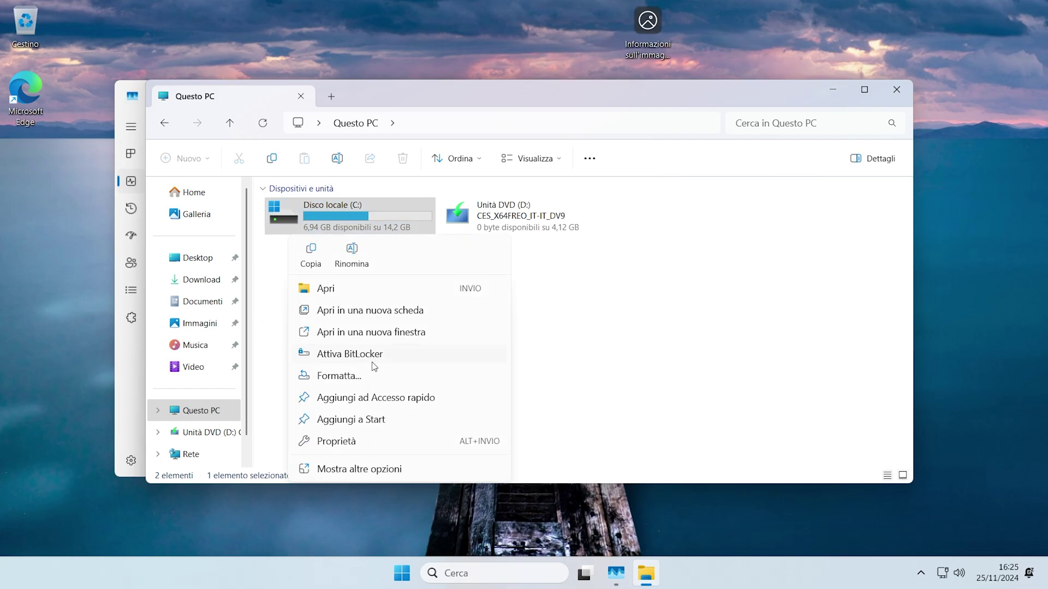
left_click(377, 442)
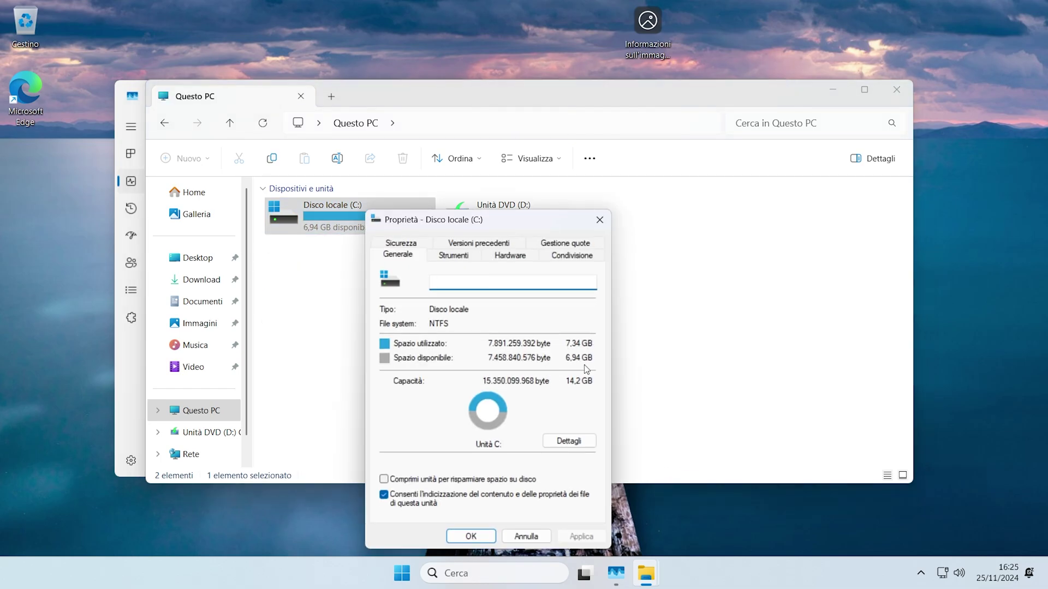
left_click(525, 537)
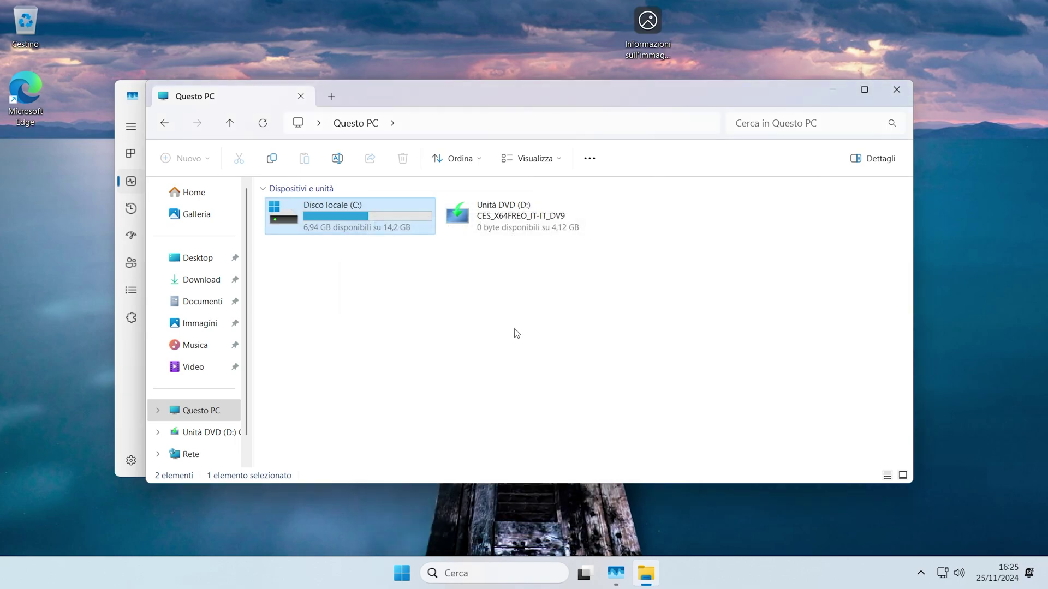
left_click_drag(515, 332, 388, 404)
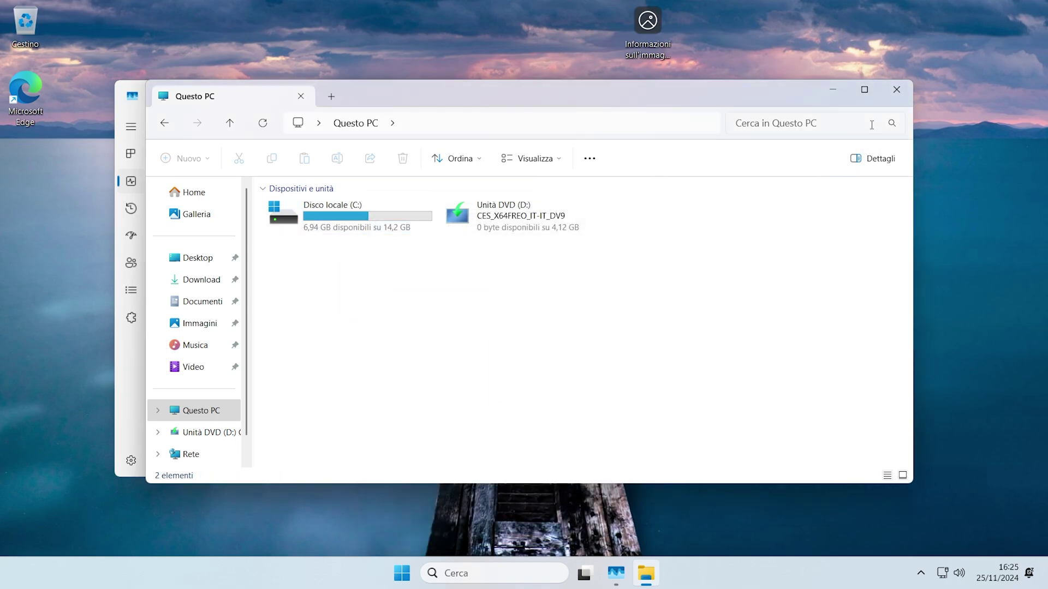
left_click(894, 92)
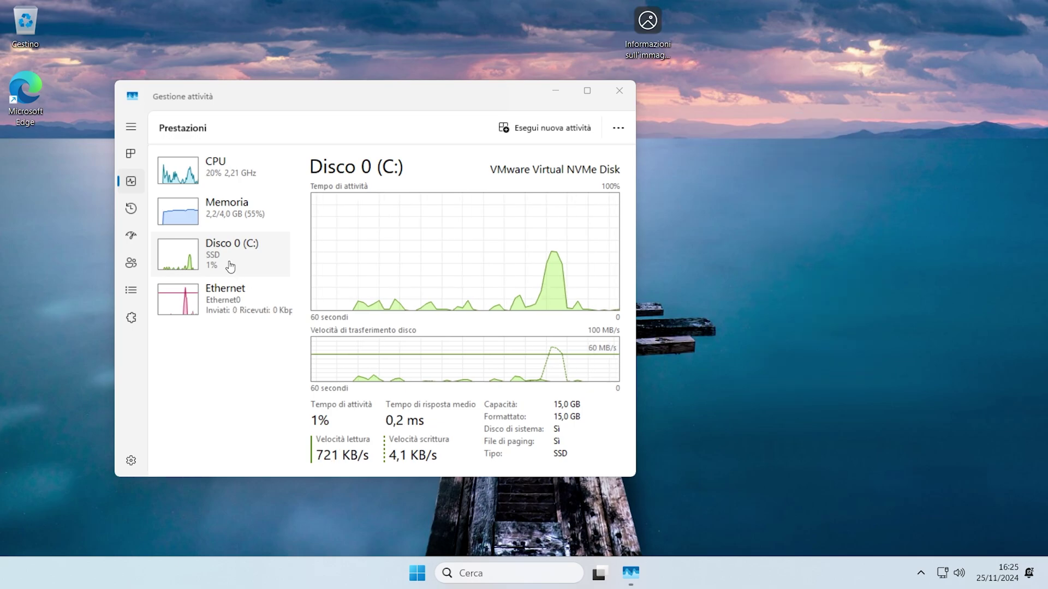
Show the running processes in Task Manager and sort them by name.
left_click(131, 153)
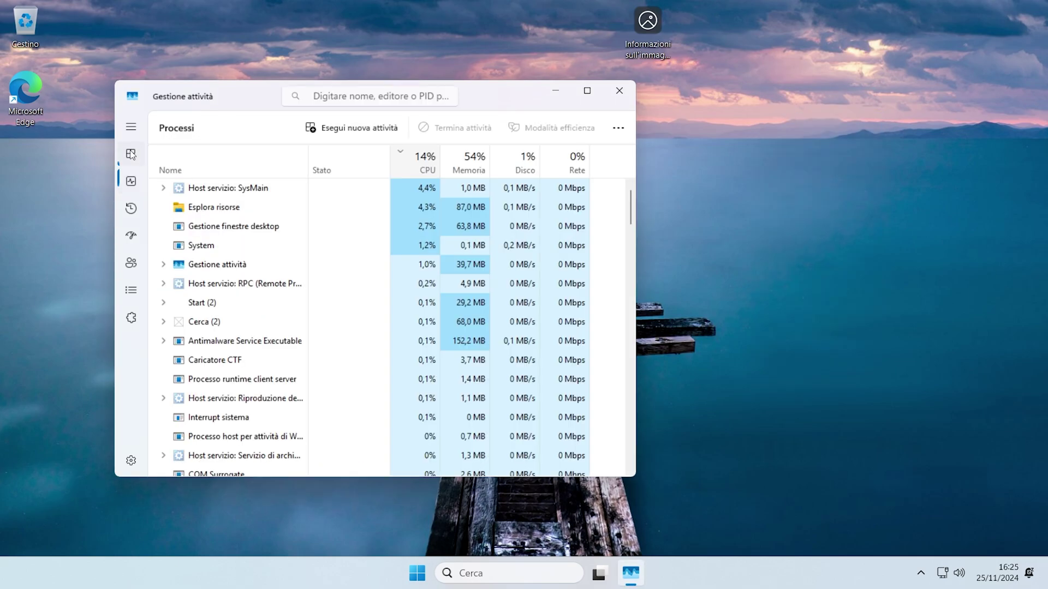
right_click(300, 192)
right_click(231, 195)
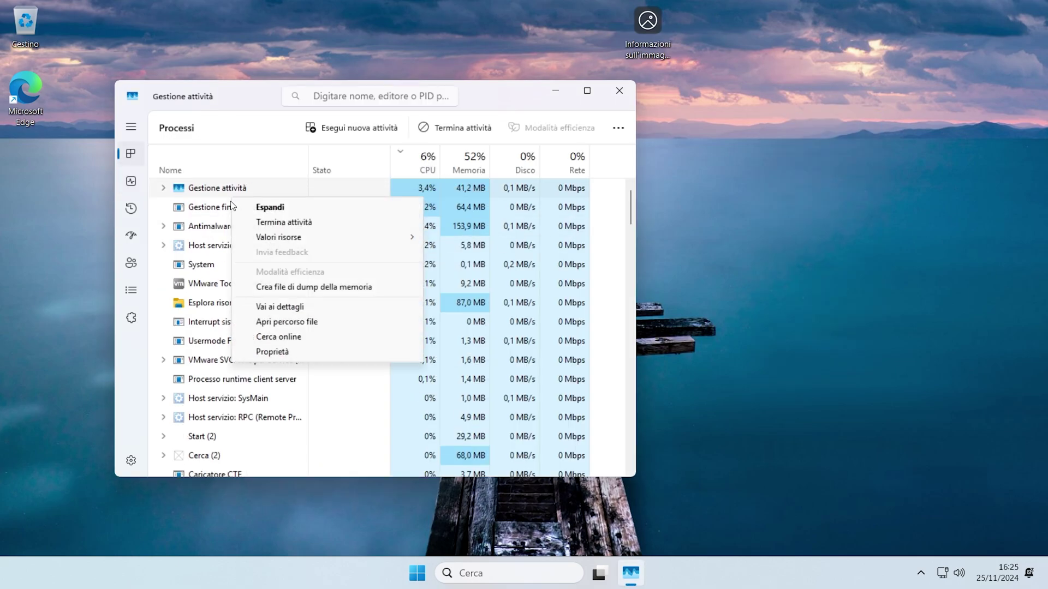
left_click(198, 210)
left_click(228, 161)
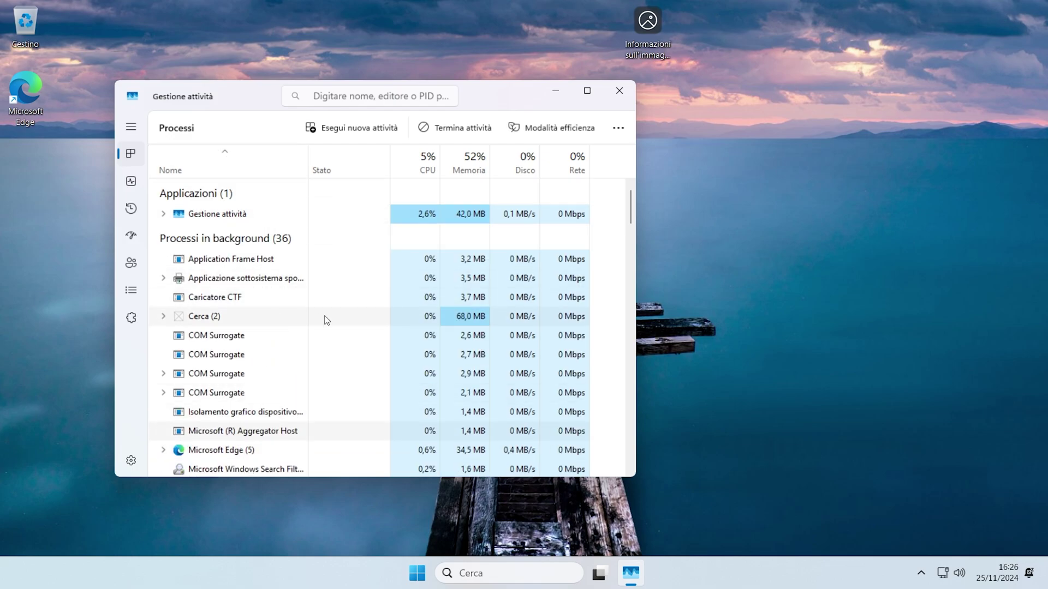
Review the background and Windows processes listed in Task Manager, and close it.
scroll(327, 322, "down", 1)
scroll(334, 324, "down", 7)
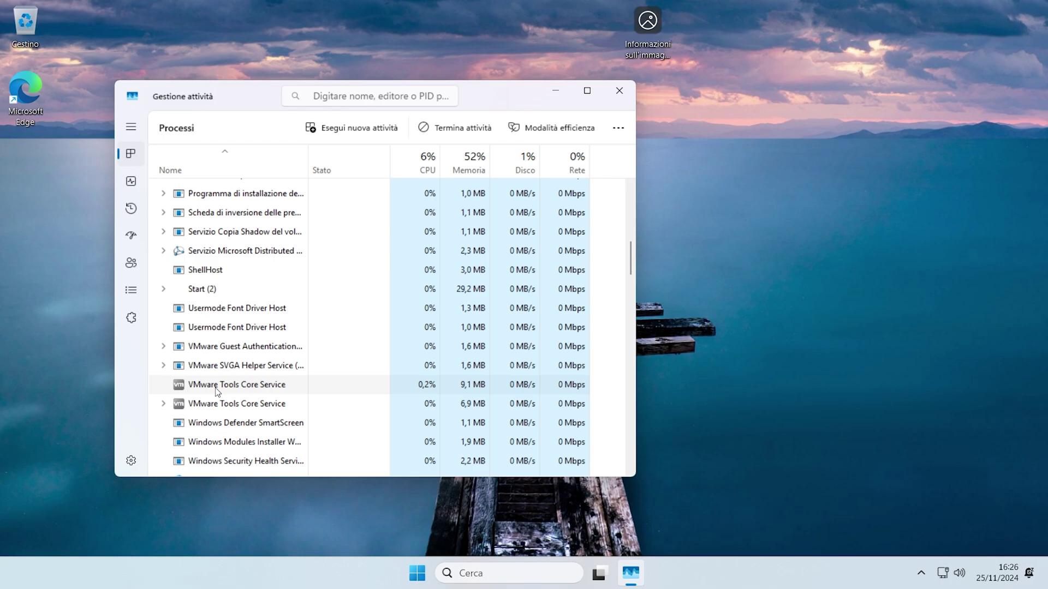
scroll(169, 356, "down", 3)
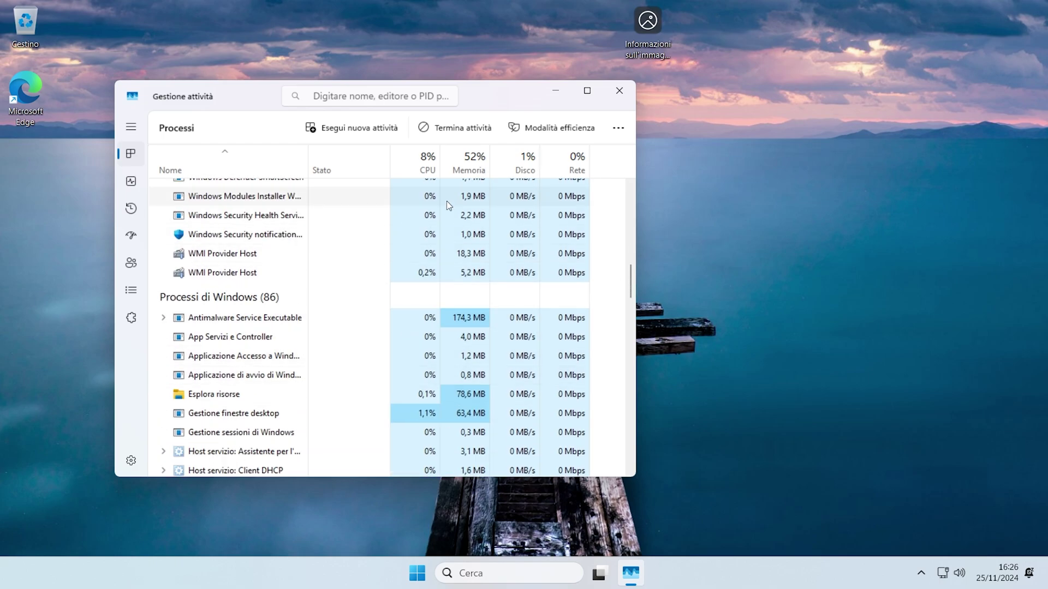
left_click(622, 93)
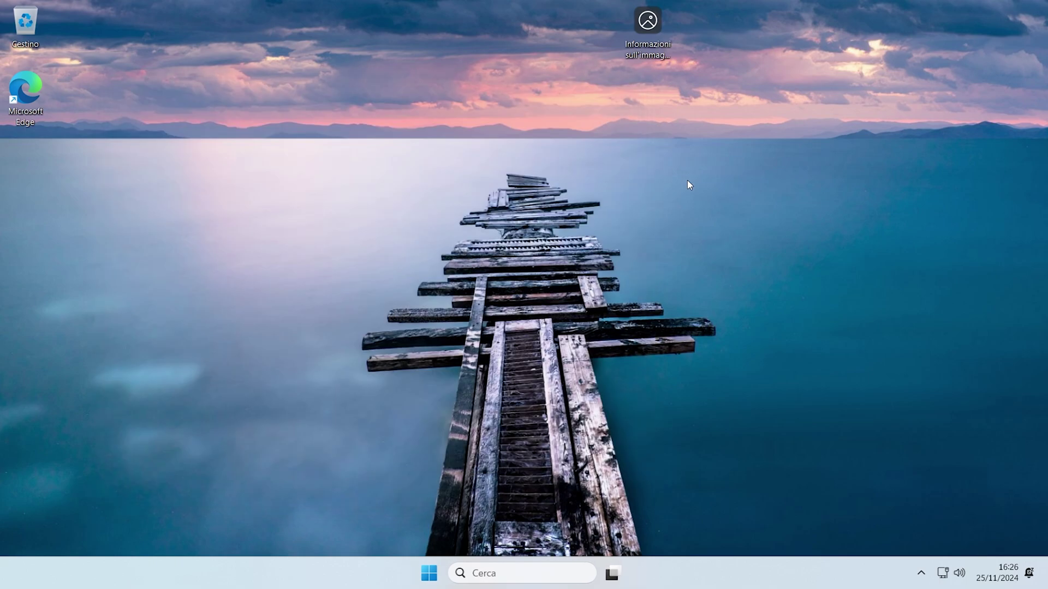
left_click_drag(687, 175, 219, 474)
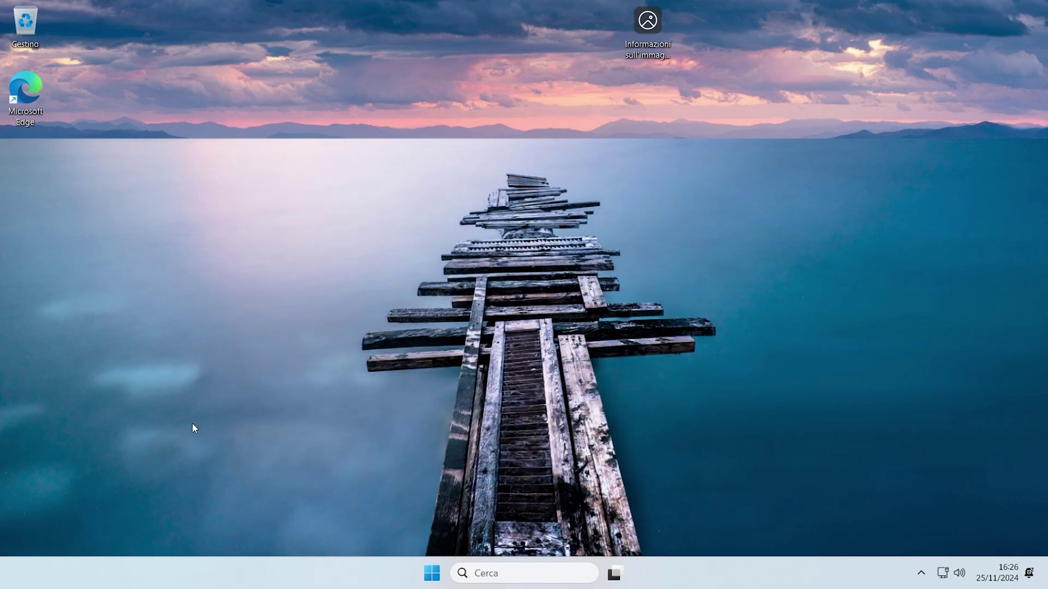
View the virus and threat protection settings in Windows Security down to Esclusioni, and close the window.
left_click(921, 573)
left_click(921, 532)
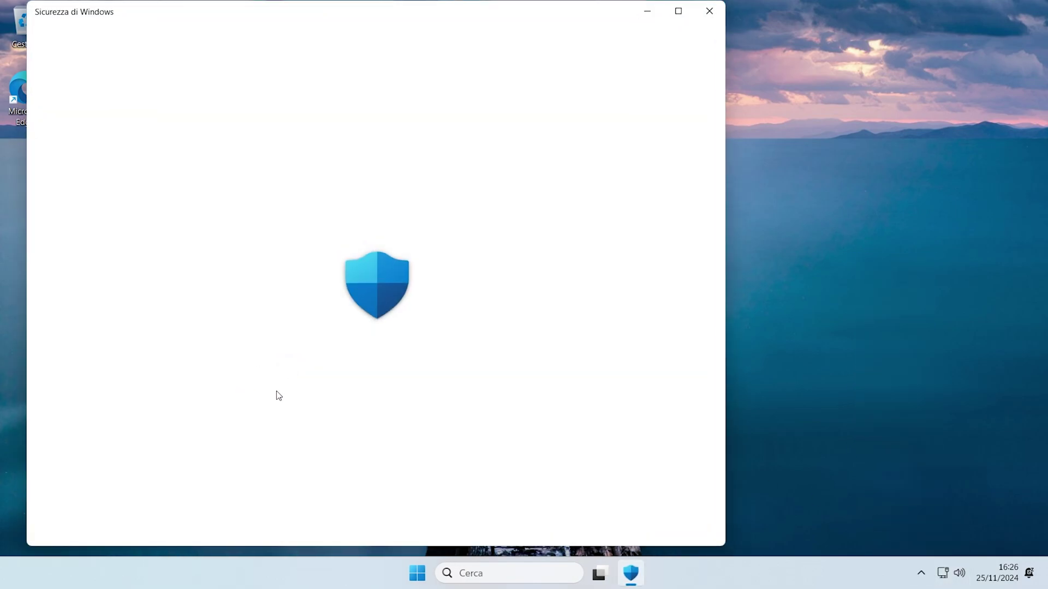
left_click(334, 236)
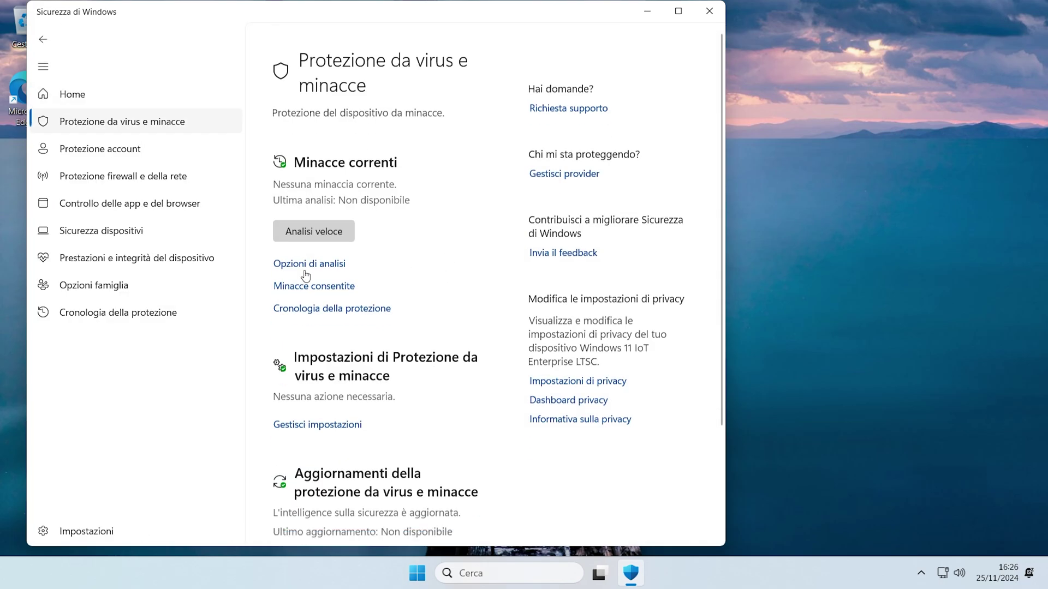
left_click(324, 424)
scroll(417, 267, "down", 12)
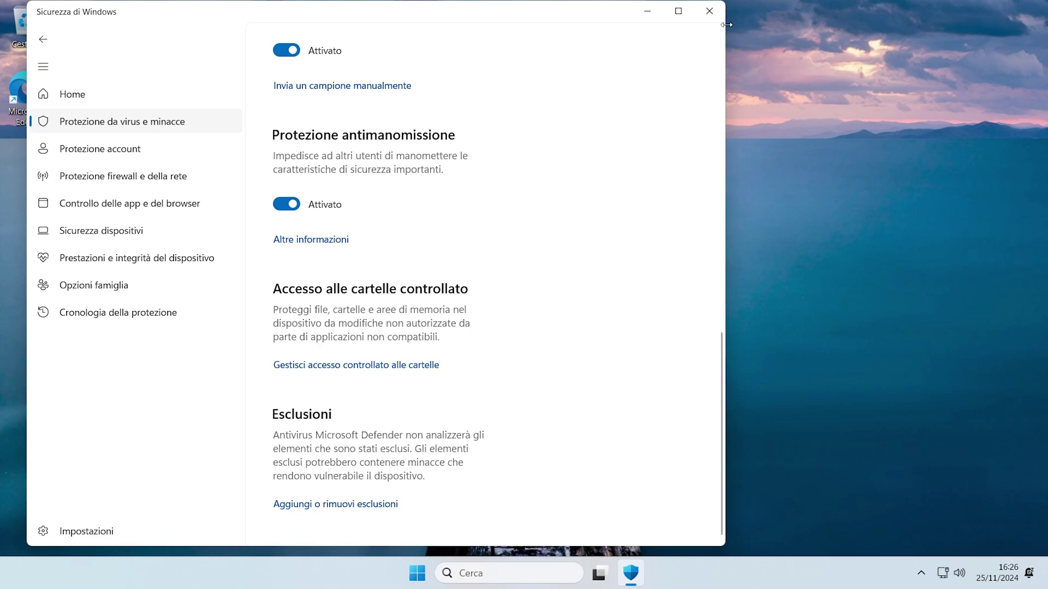
left_click(709, 16)
Start Microsoft Edge without syncing data, decline browsing data import and personalisation, and close the extra tab beside Benvenuto.
double_click(21, 92)
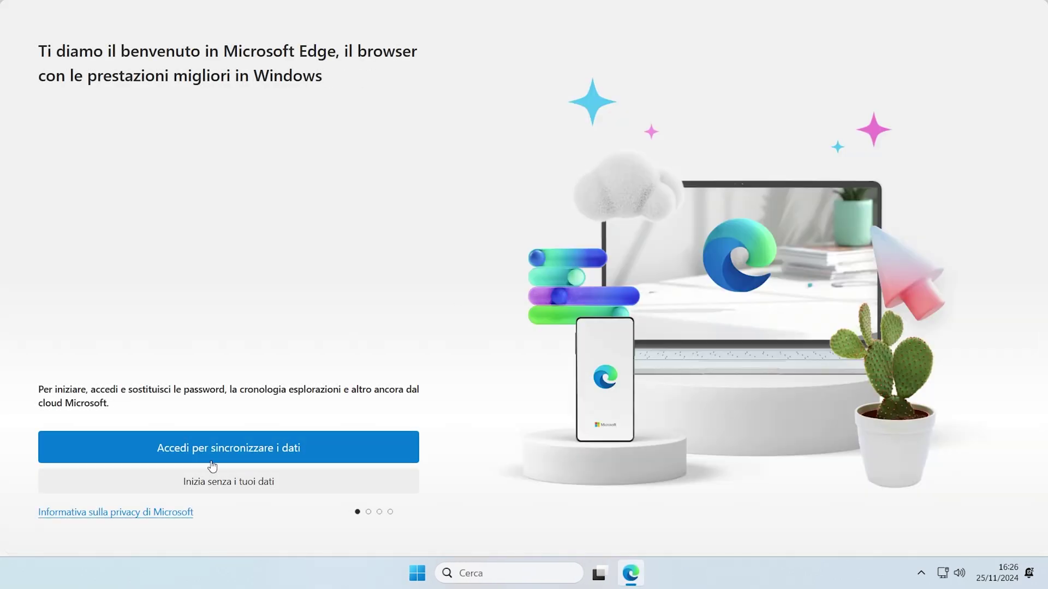
left_click(205, 481)
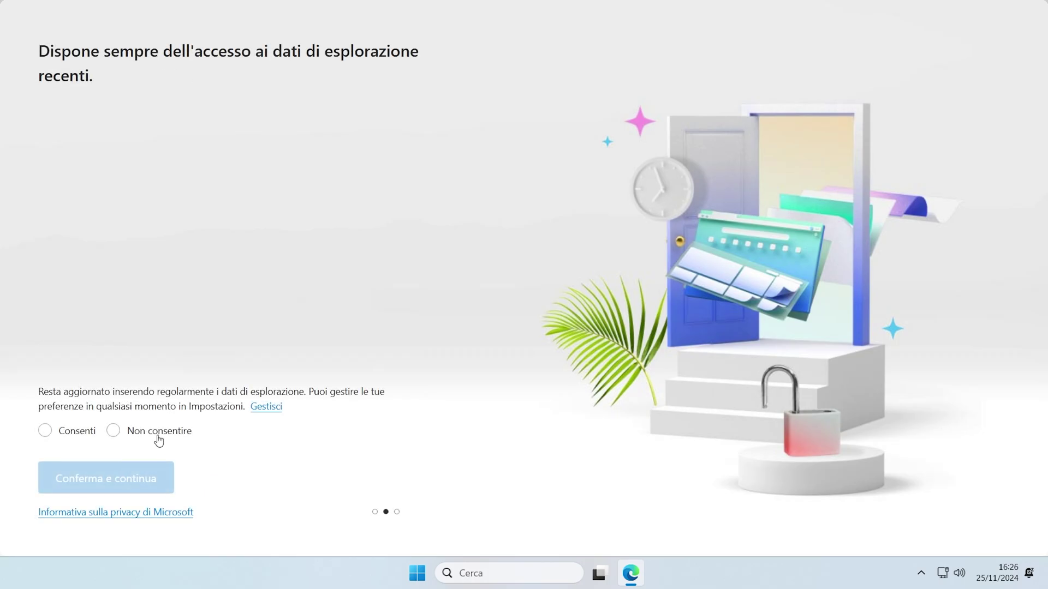
left_click(160, 438)
left_click(147, 464)
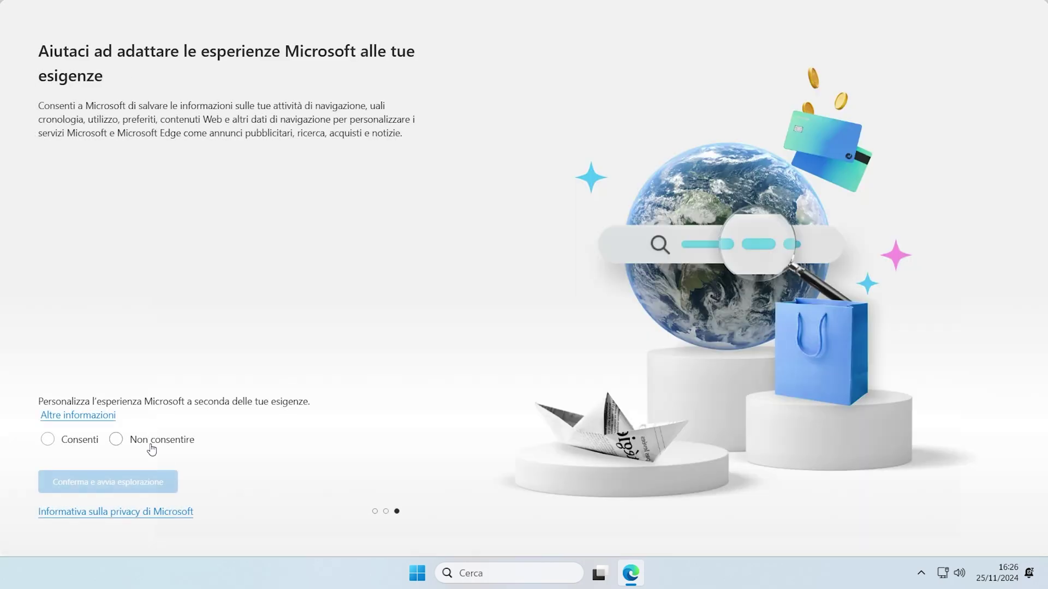
left_click(153, 439)
left_click(153, 469)
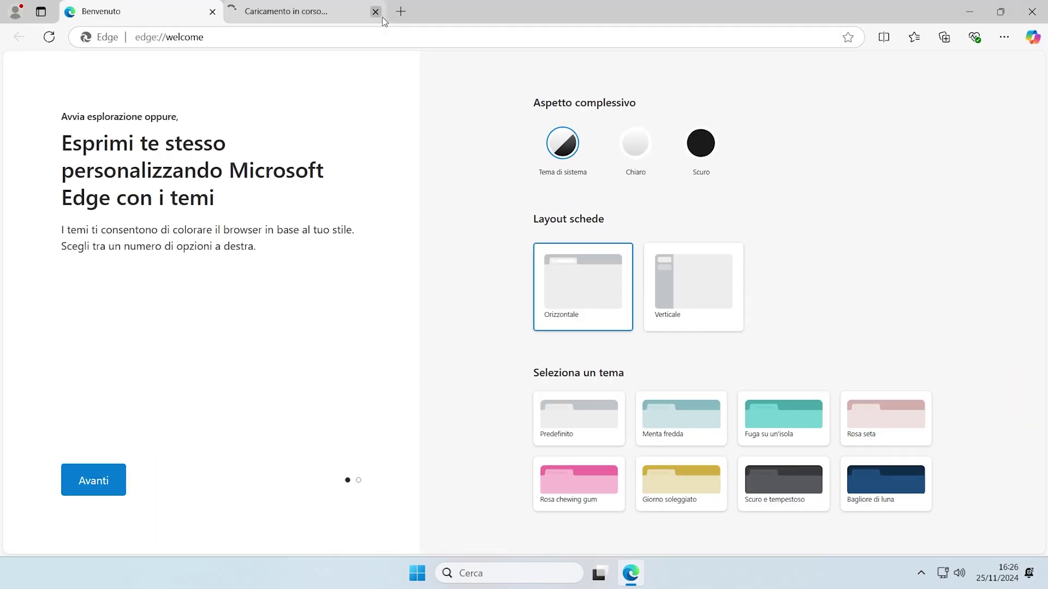
left_click(370, 22)
left_click(376, 12)
Try to open the address youtu.be/c/Vichingo455, and return to the welcome page.
left_click(400, 38)
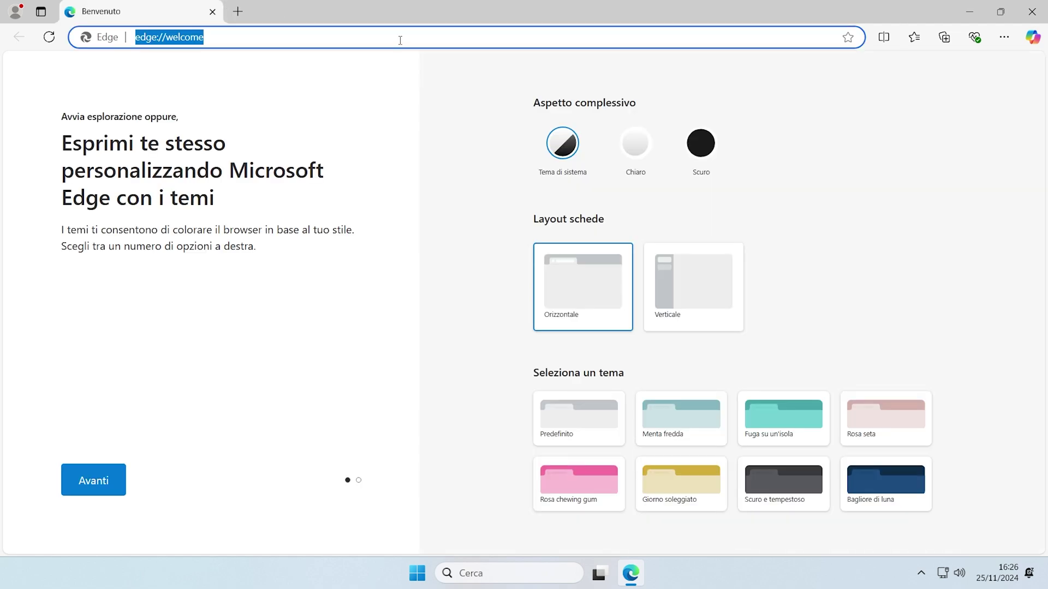
type("youtu.b")
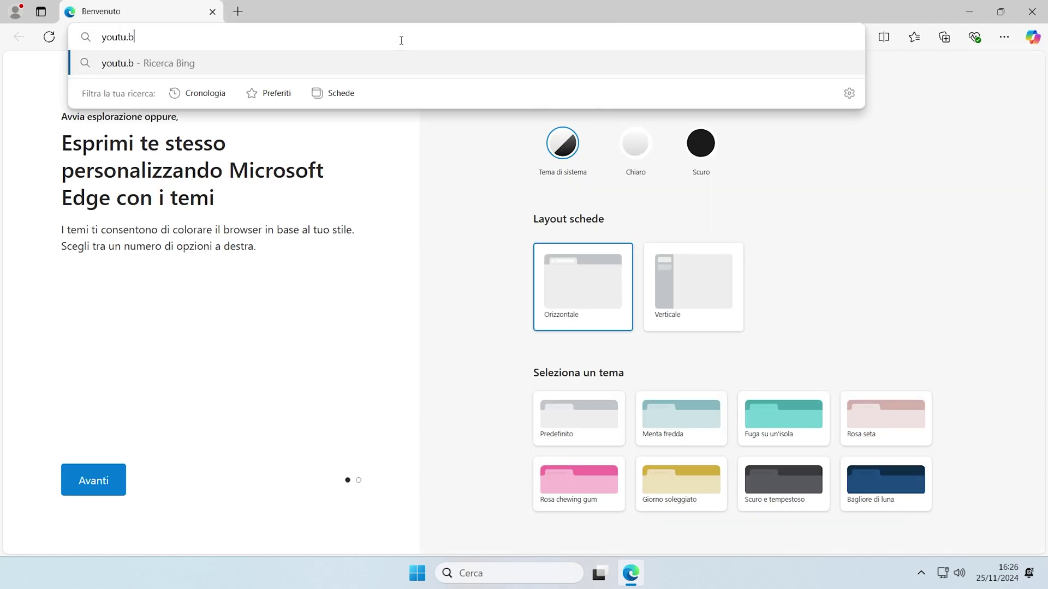
type("e/c")
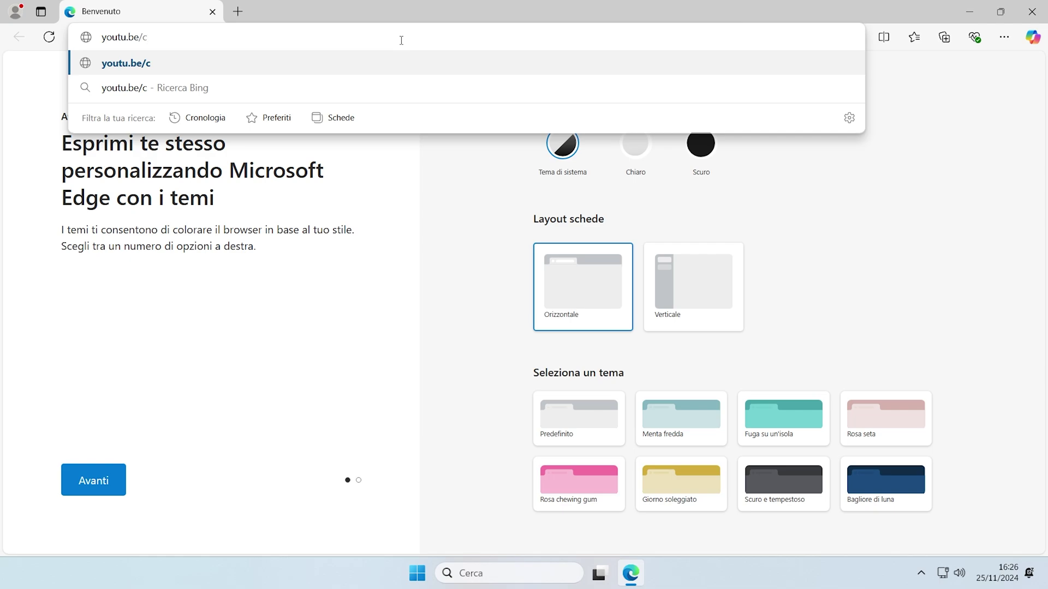
type("/Vichingo455")
key("Return")
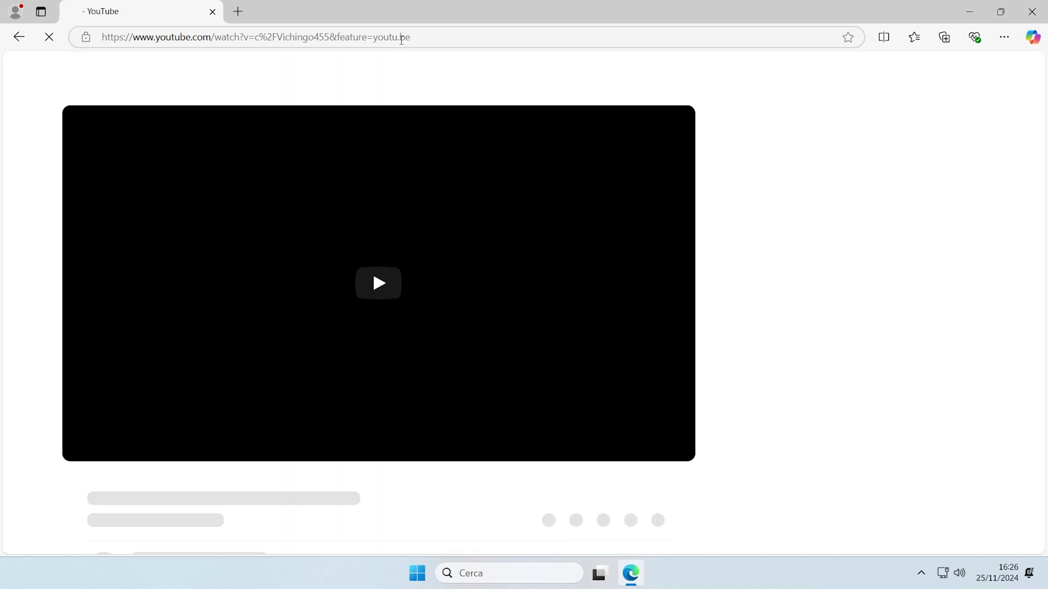
left_click(21, 38)
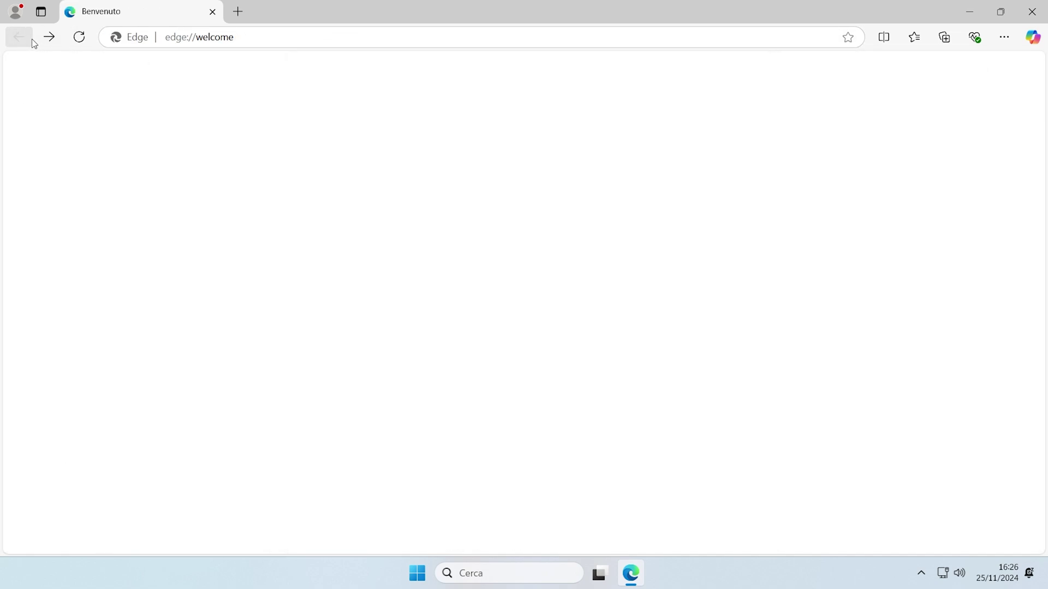
Go to the address youtu.be/Vichingo455.
left_click(254, 42)
type("youtu")
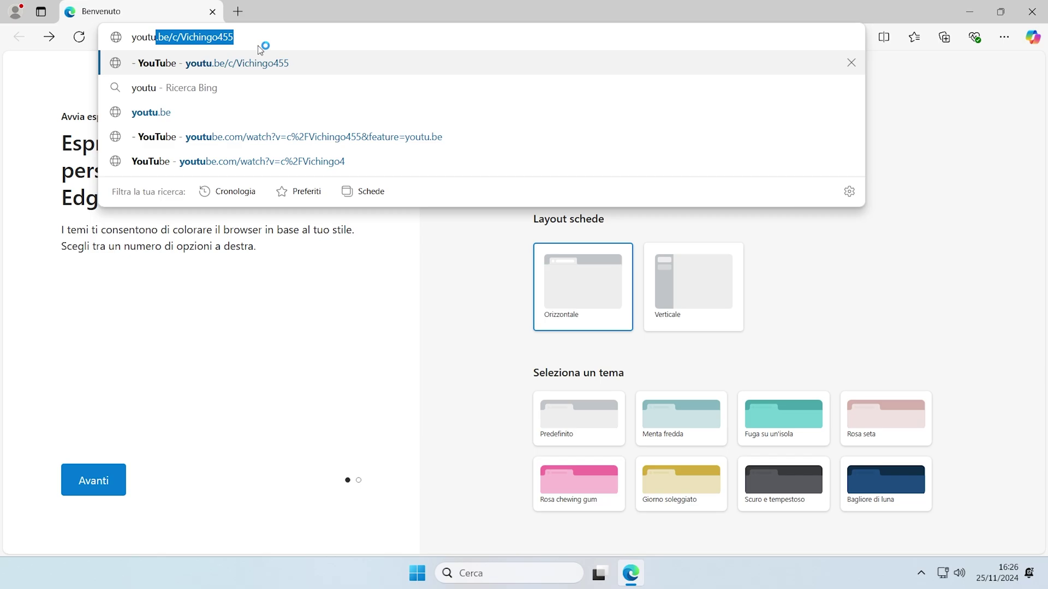
type(".be/")
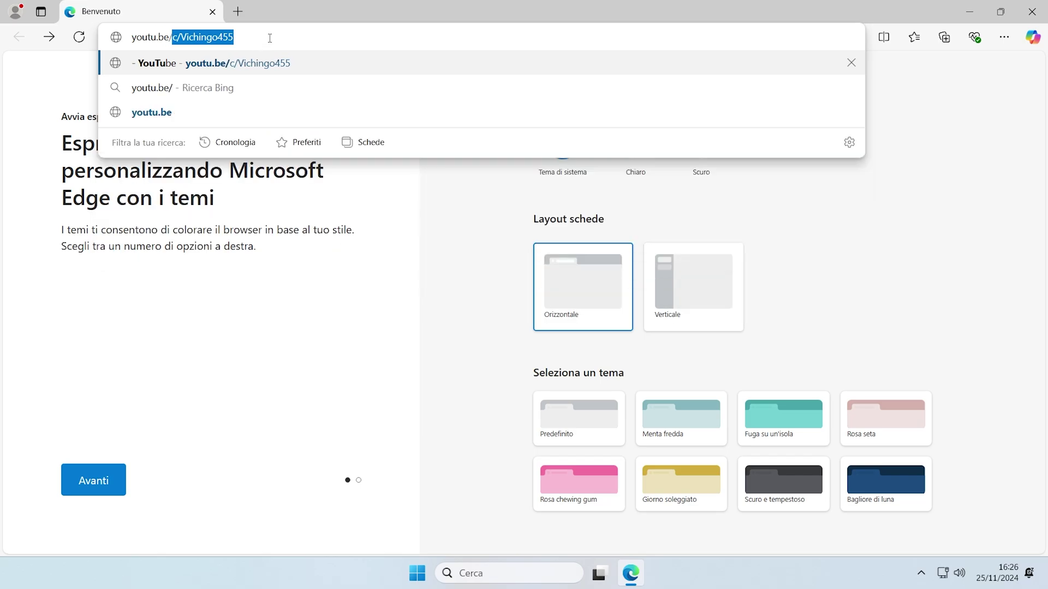
key("End")
left_click_drag(215, 37, 165, 39)
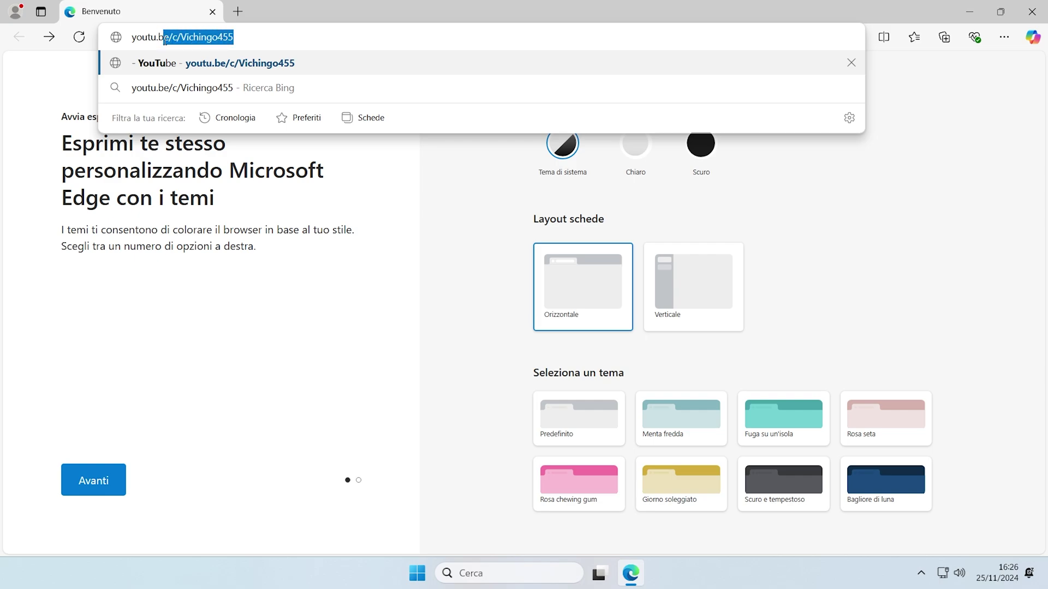
type("Vi")
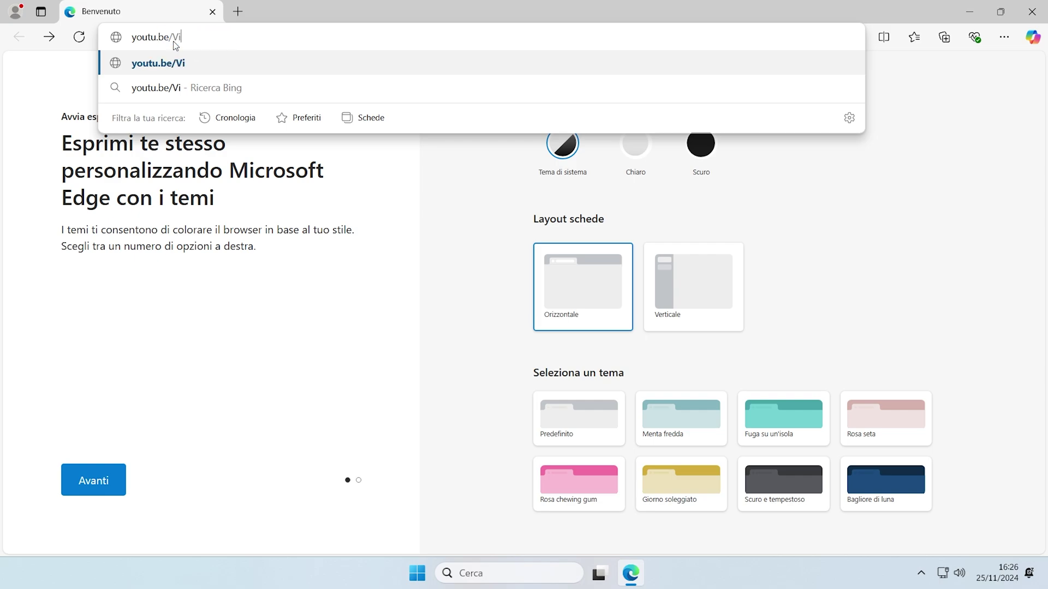
type("chingo455")
key("Return")
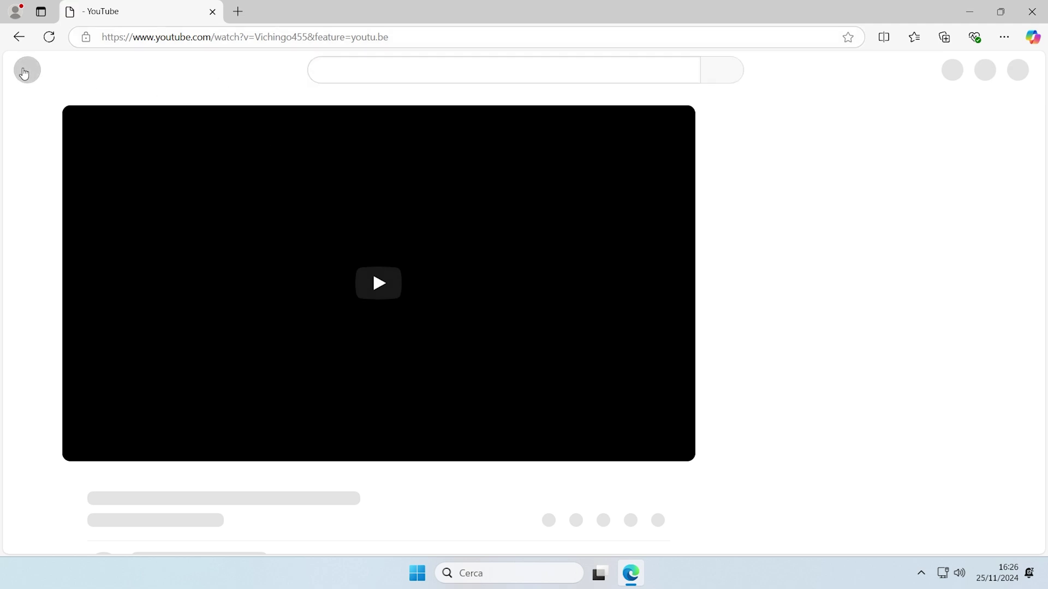
Reject all optional YouTube cookies and go to the YouTube home page.
left_click(25, 70)
scroll(411, 223, "down", 3)
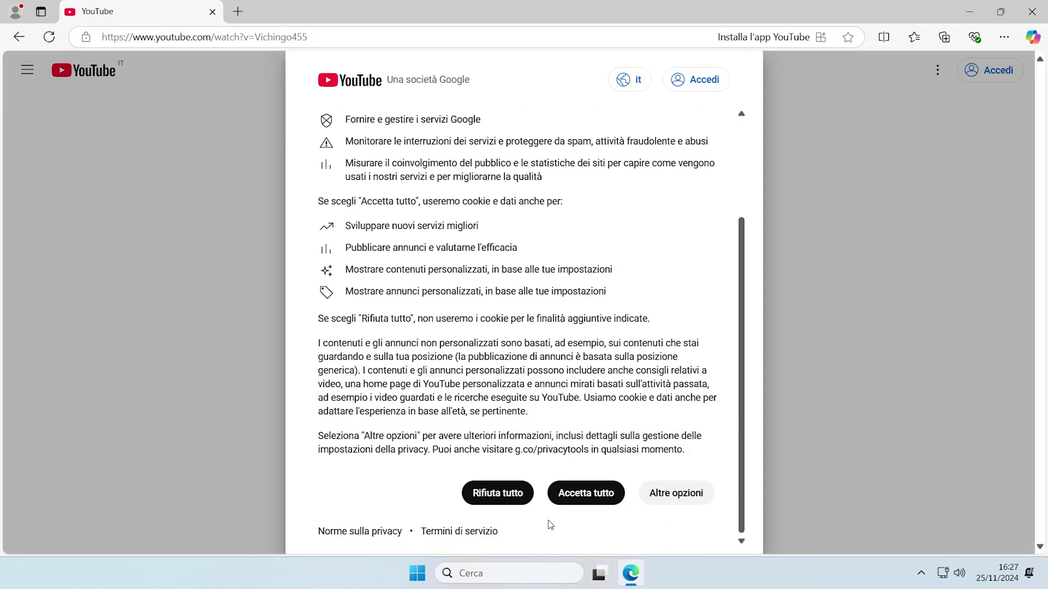
left_click(496, 495)
left_click(88, 70)
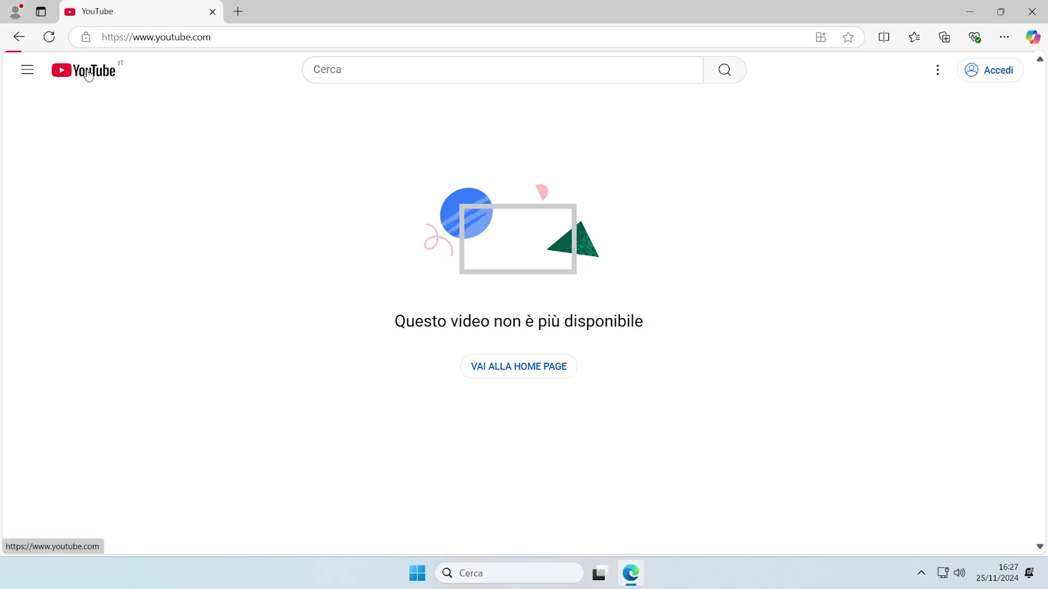
Search YouTube for Vichingo455 and open the video list of the Vichingo455 channel.
left_click(461, 61)
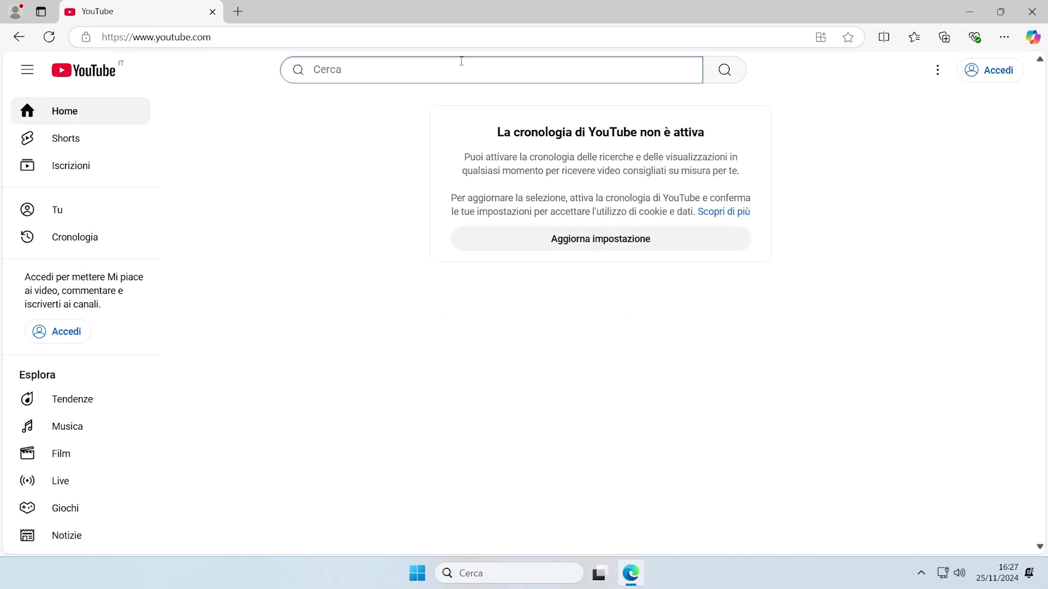
type("Vichingo455")
key("Return")
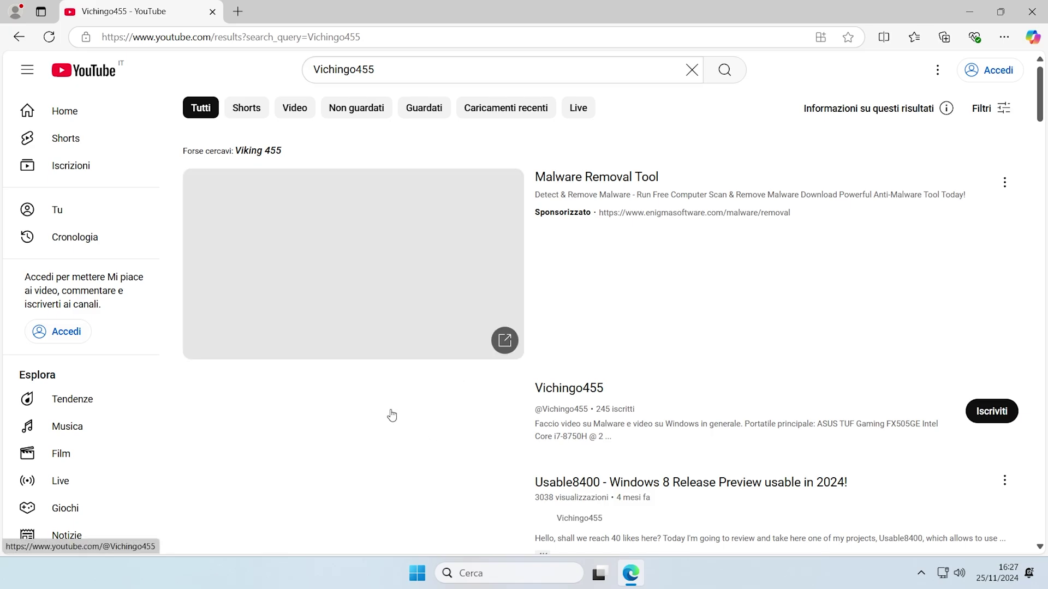
left_click(392, 416)
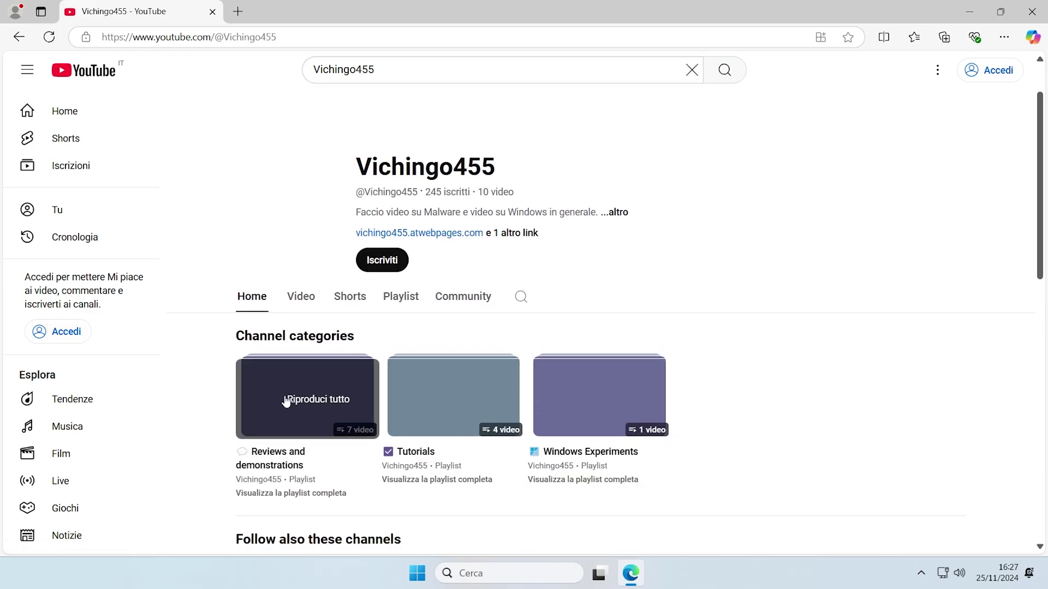
left_click(300, 297)
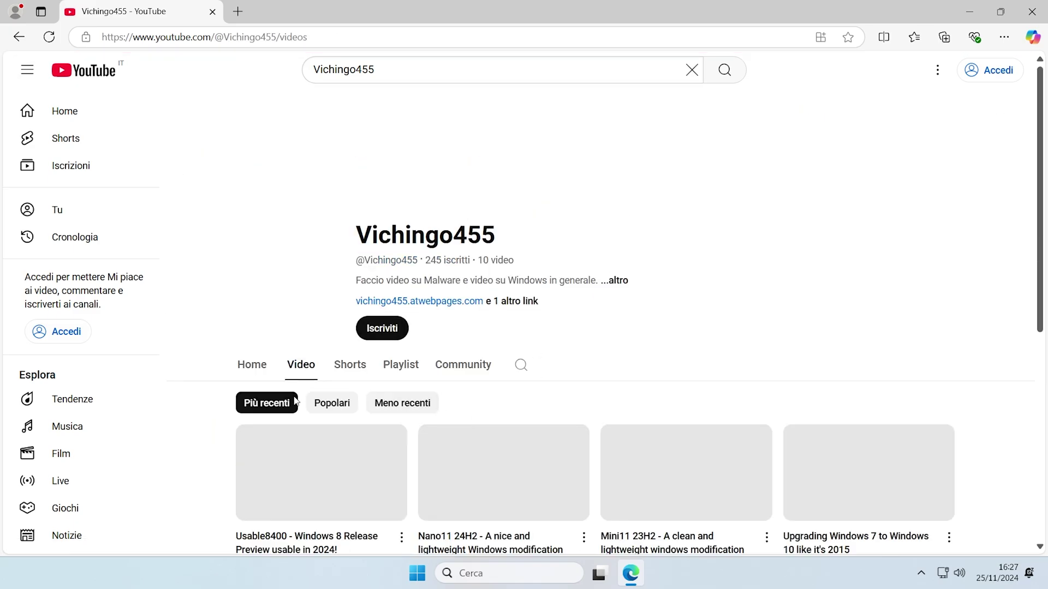
Look through the videos published on the Vichingo455 channel, and close the browser.
scroll(411, 344, "down", 6)
scroll(381, 369, "up", 7)
scroll(450, 400, "down", 6)
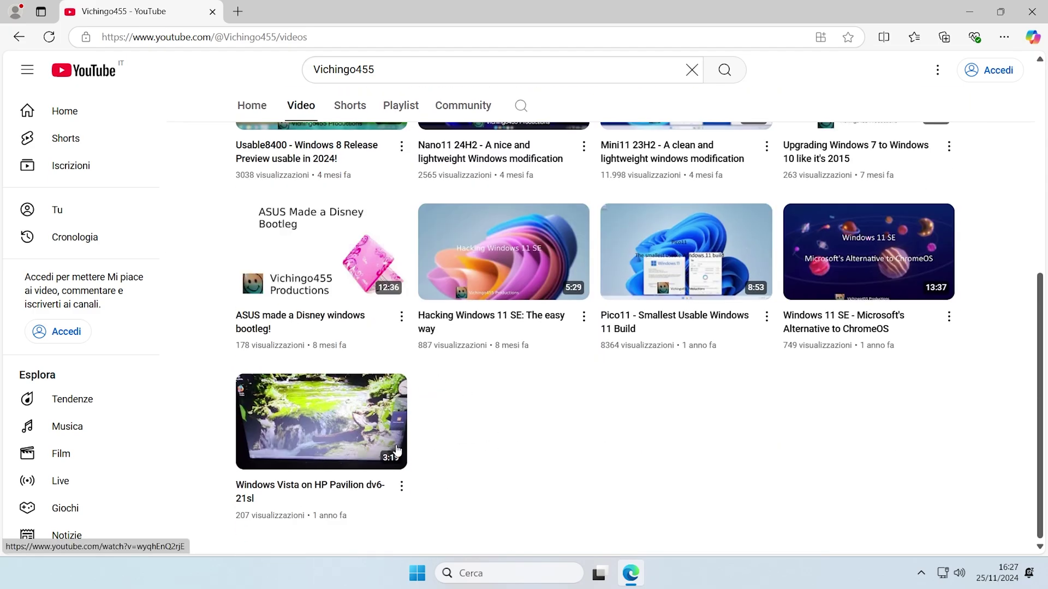
scroll(215, 280, "up", 6)
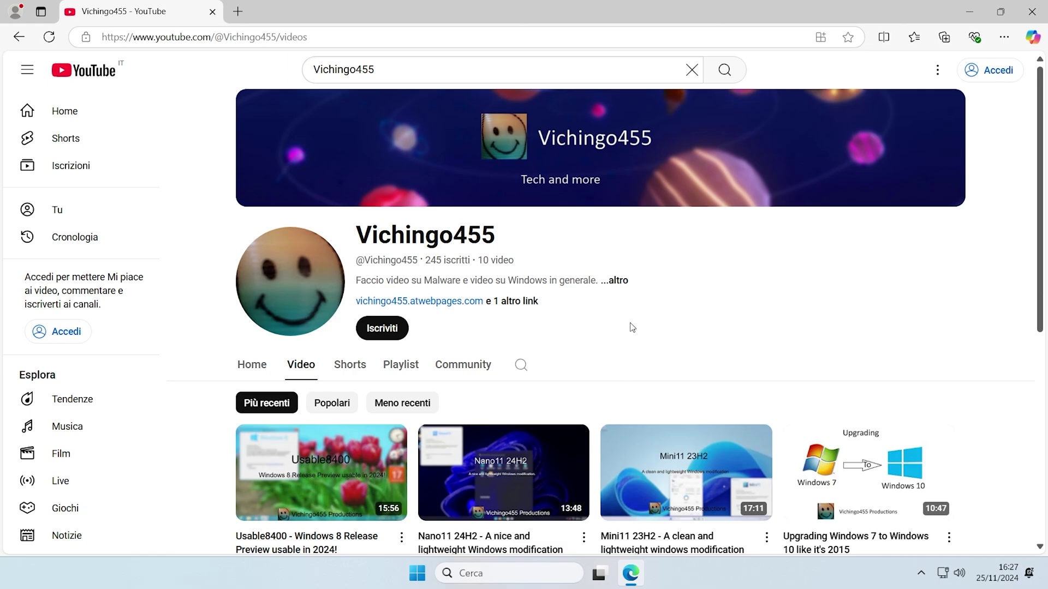
left_click(1031, 11)
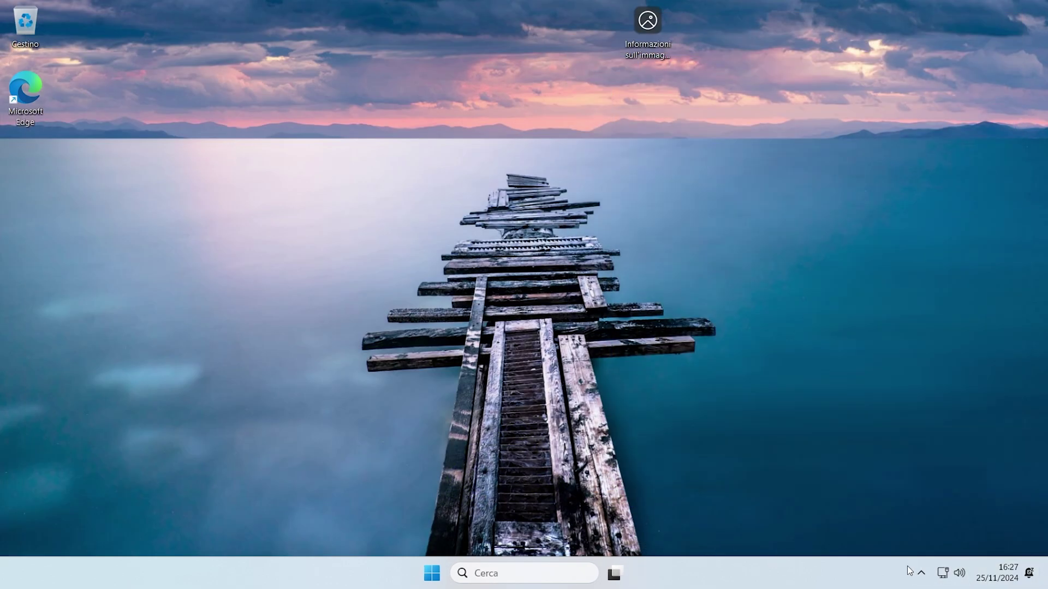
View Sicurezza dispositivi and the core isolation details in Windows Security, and close the window.
left_click(921, 572)
left_click(925, 533)
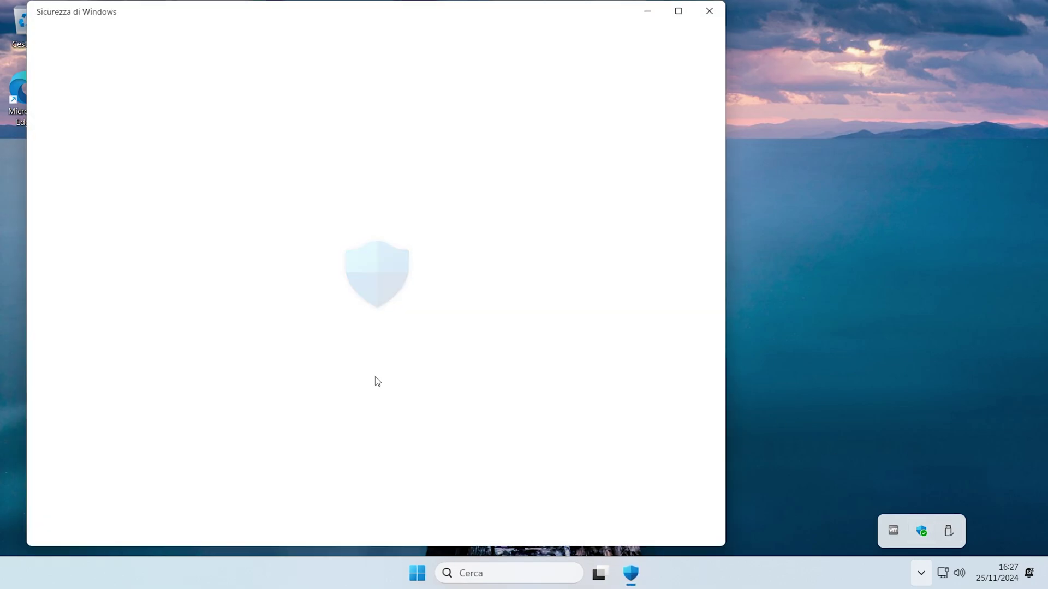
left_click(158, 236)
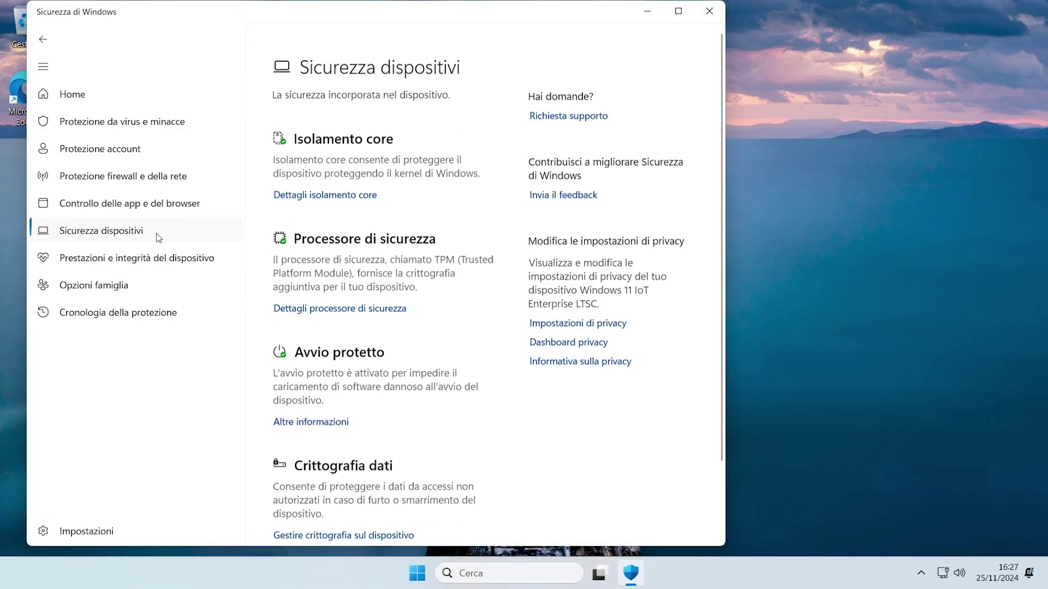
left_click(318, 179)
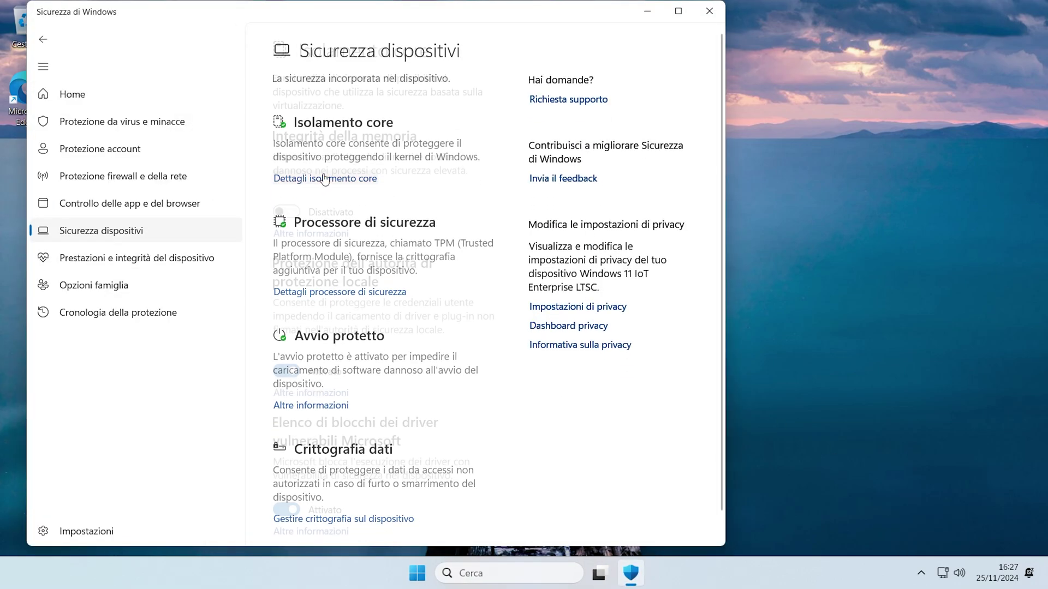
left_click(709, 12)
Move the Informazioni sull'immagine icon to the upper-right corner of the desktop.
left_click_drag(800, 262, 613, 483)
left_click_drag(650, 64, 1009, 68)
left_click_drag(890, 149, 634, 372)
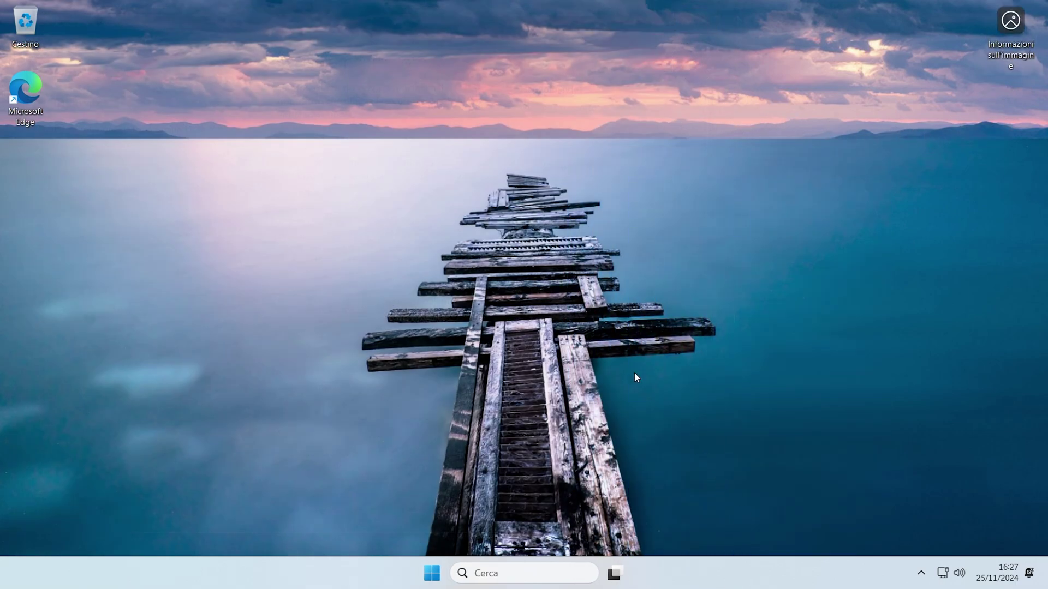
right_click(541, 252)
left_click(467, 464)
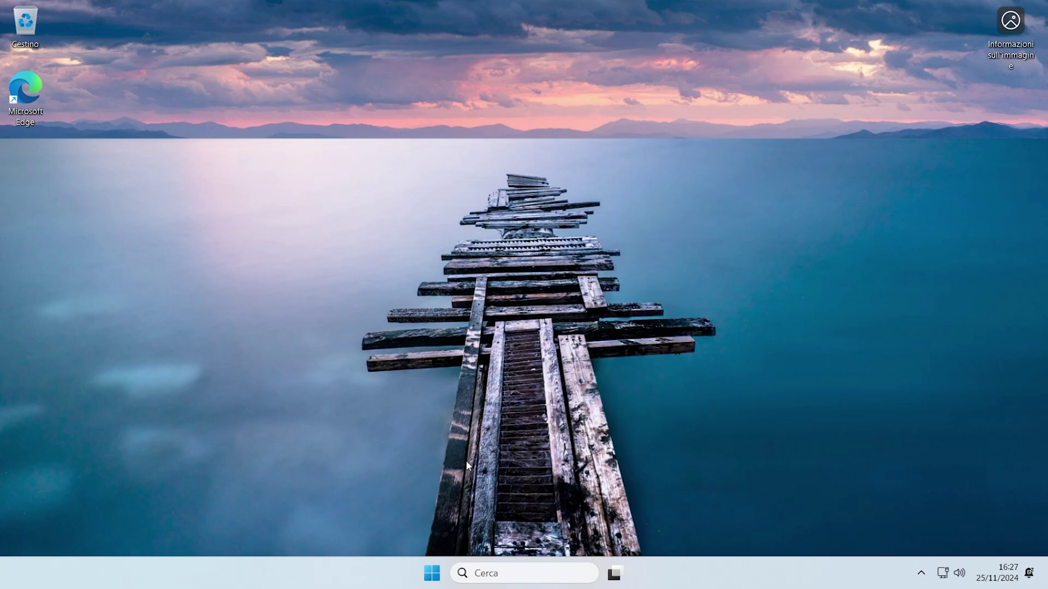
Show the power options for shutting down the system.
left_click(423, 576)
left_click(691, 526)
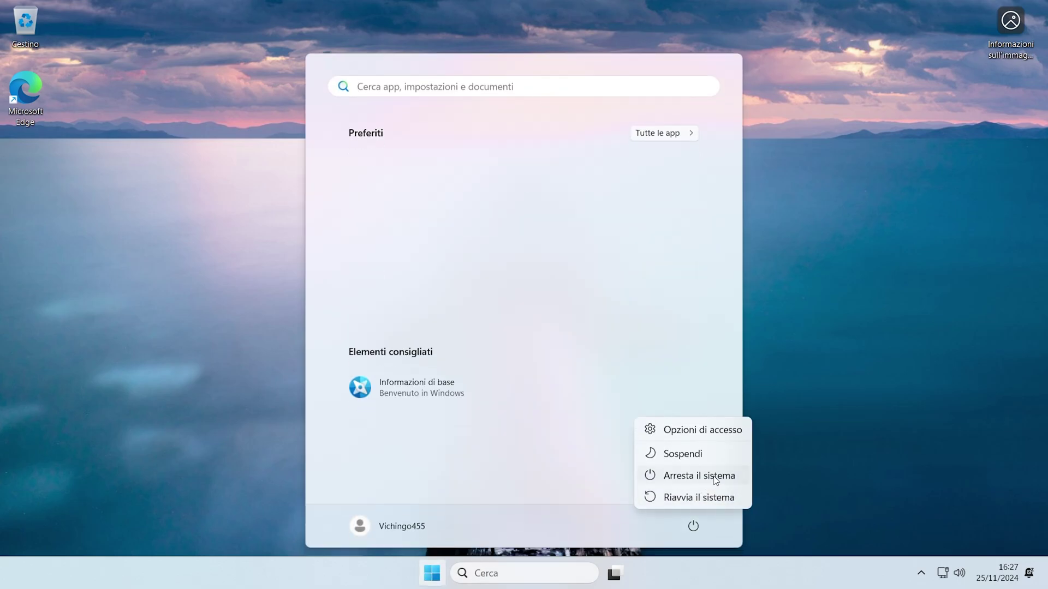